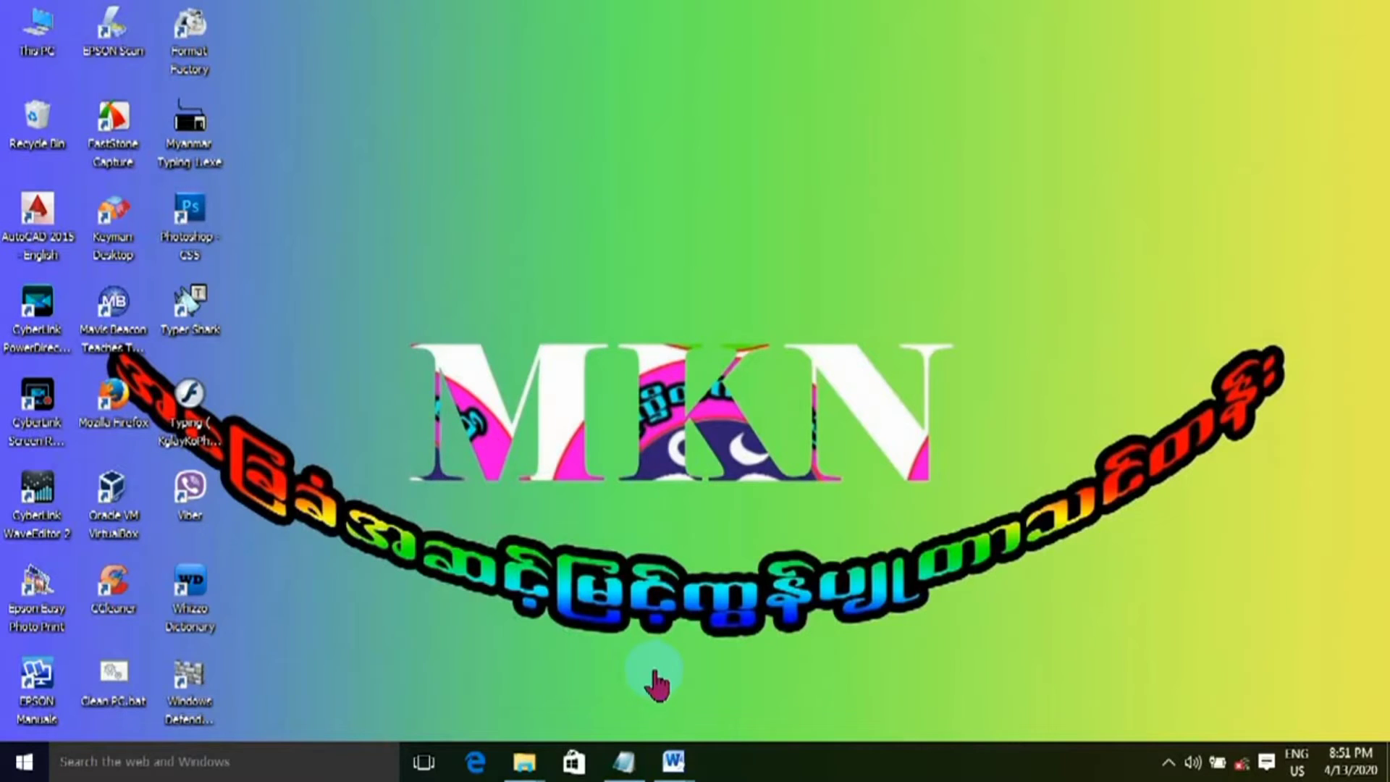
Bring up the Run box with winword, with File Explorer also opening.
{"action": "key", "text": "super+r"}
{"action": "key", "text": "super+e"}
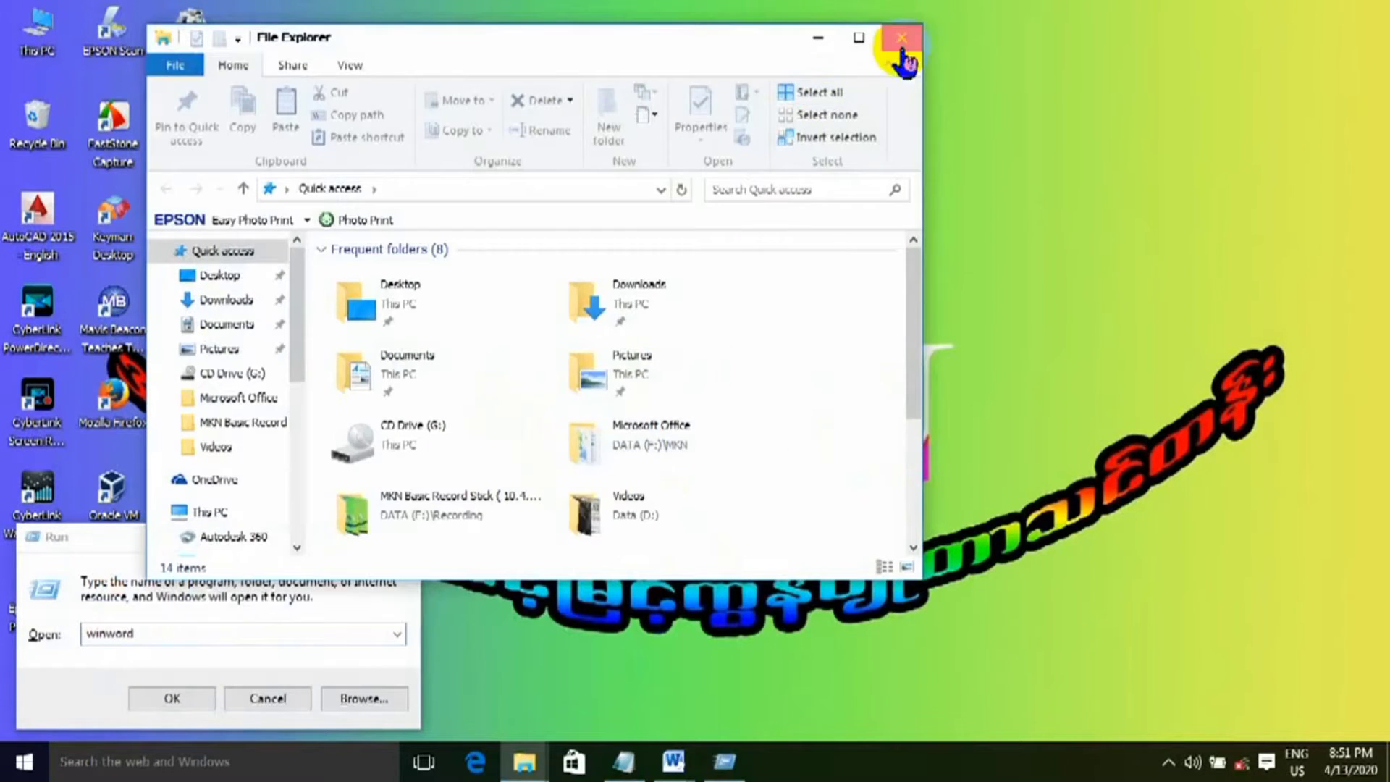
Close File Explorer and launch Word from Run in a maximized window.
{"action": "left_click", "coordinate": [902, 41]}
{"action": "left_click", "coordinate": [174, 698]}
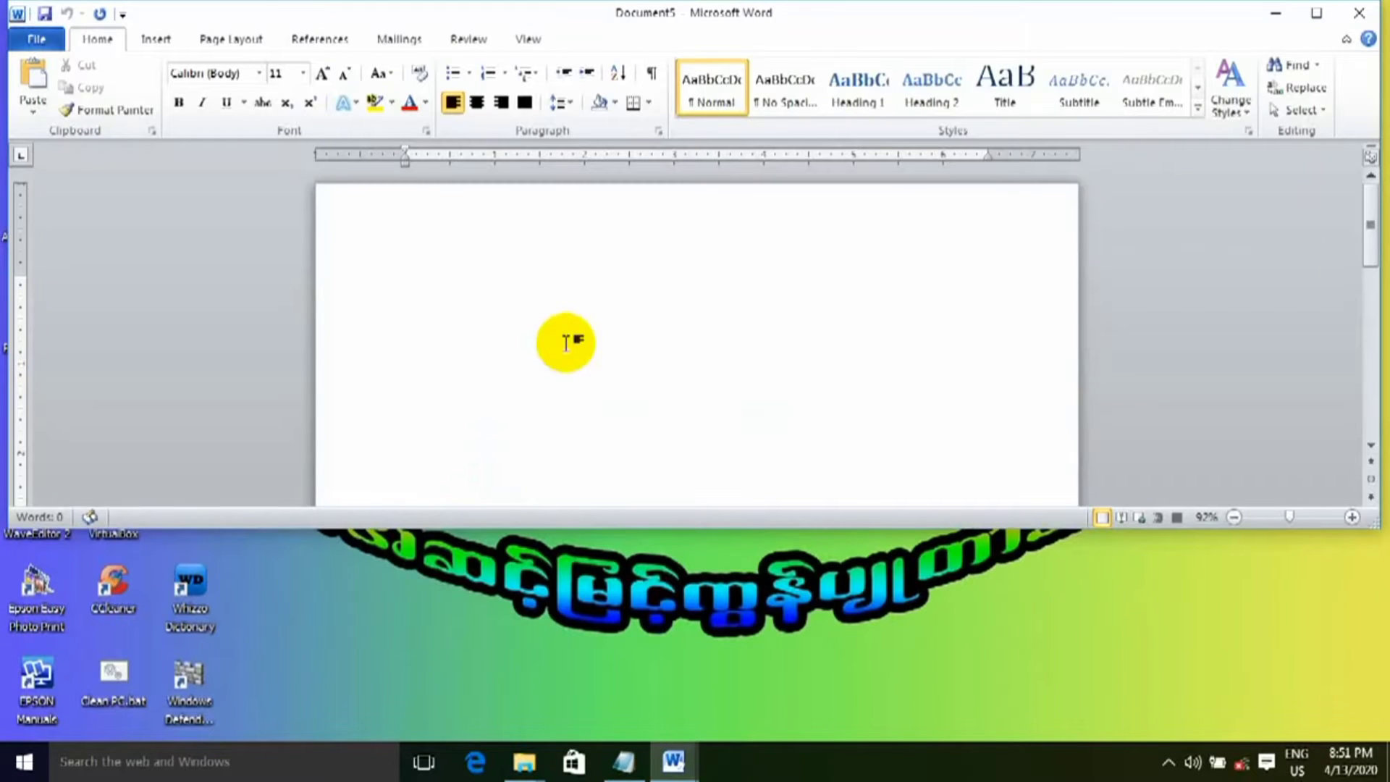
{"action": "left_click", "coordinate": [1318, 15]}
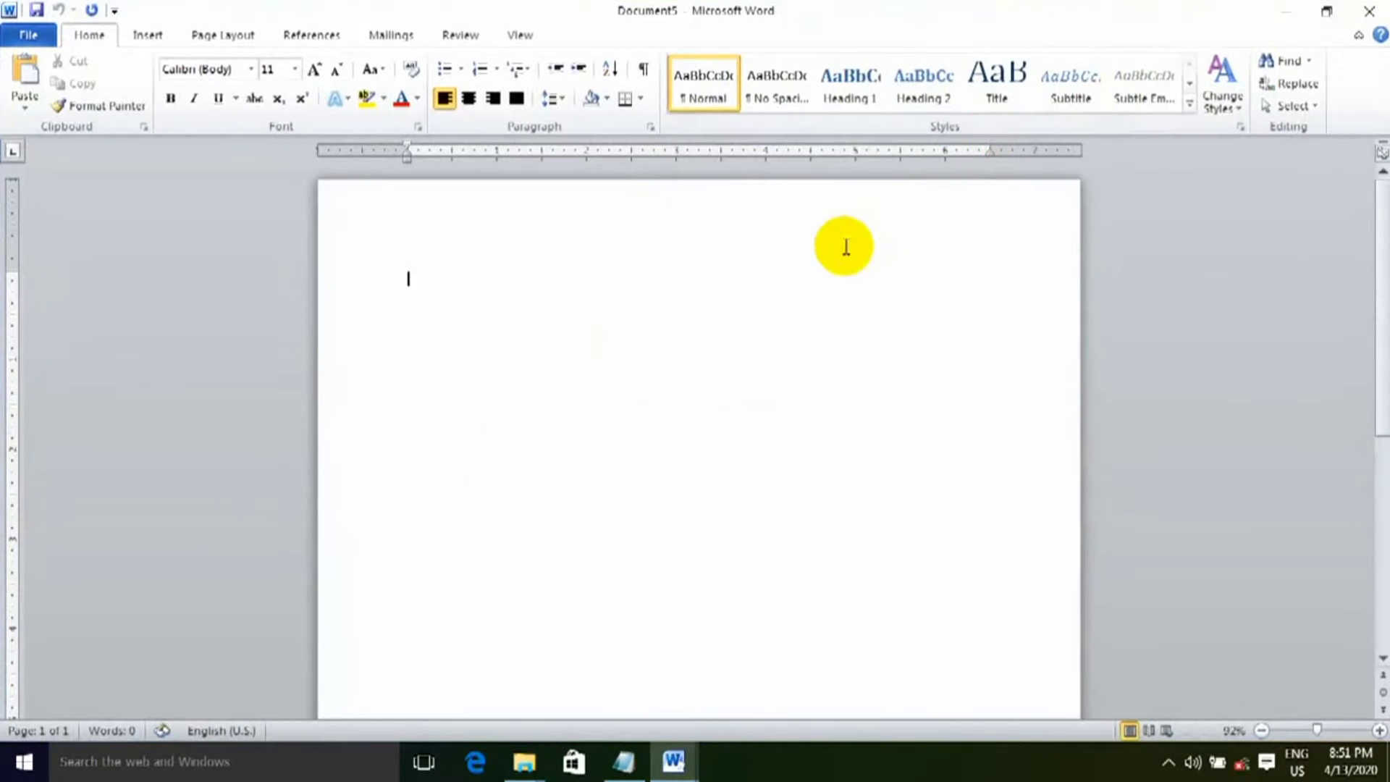
Set the document's page size to A4 from Page Layout.
{"action": "left_click", "coordinate": [225, 35]}
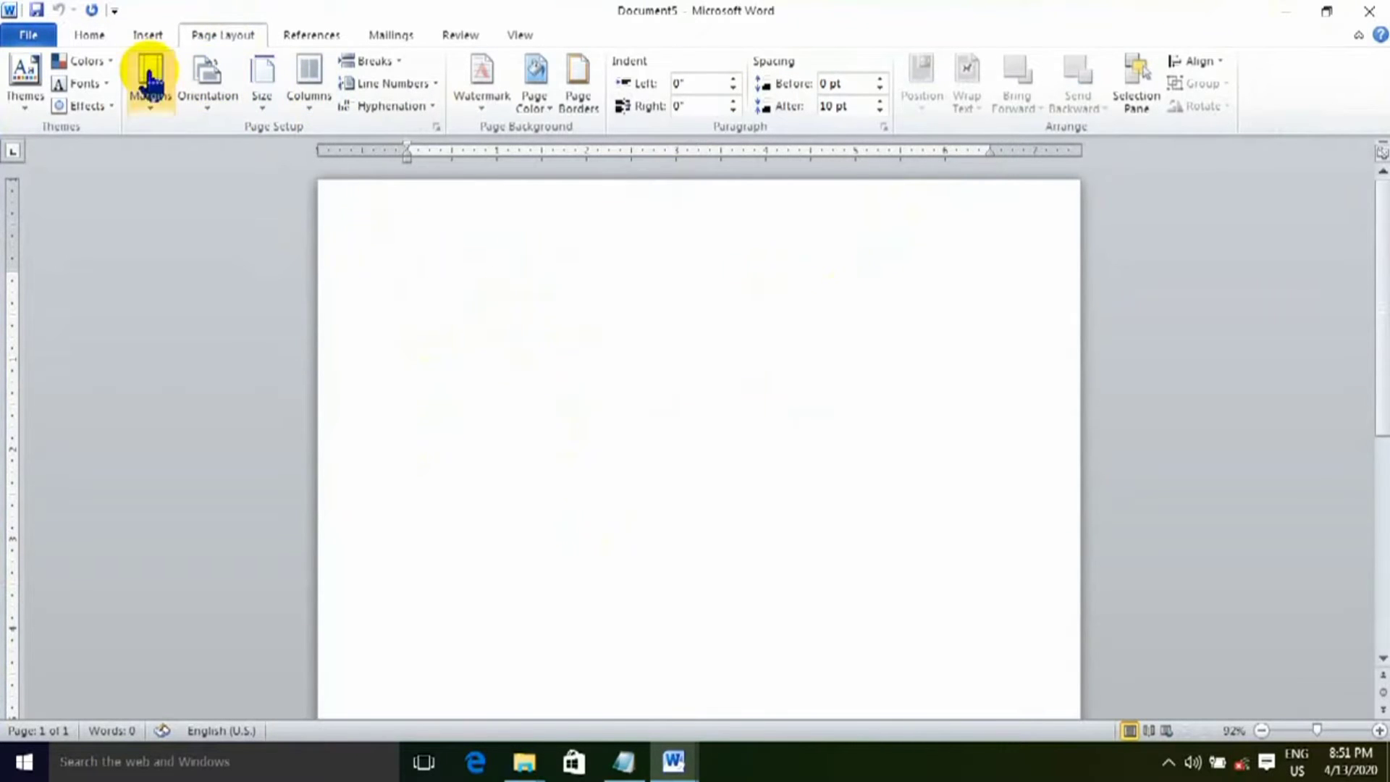
{"action": "left_click", "coordinate": [146, 36]}
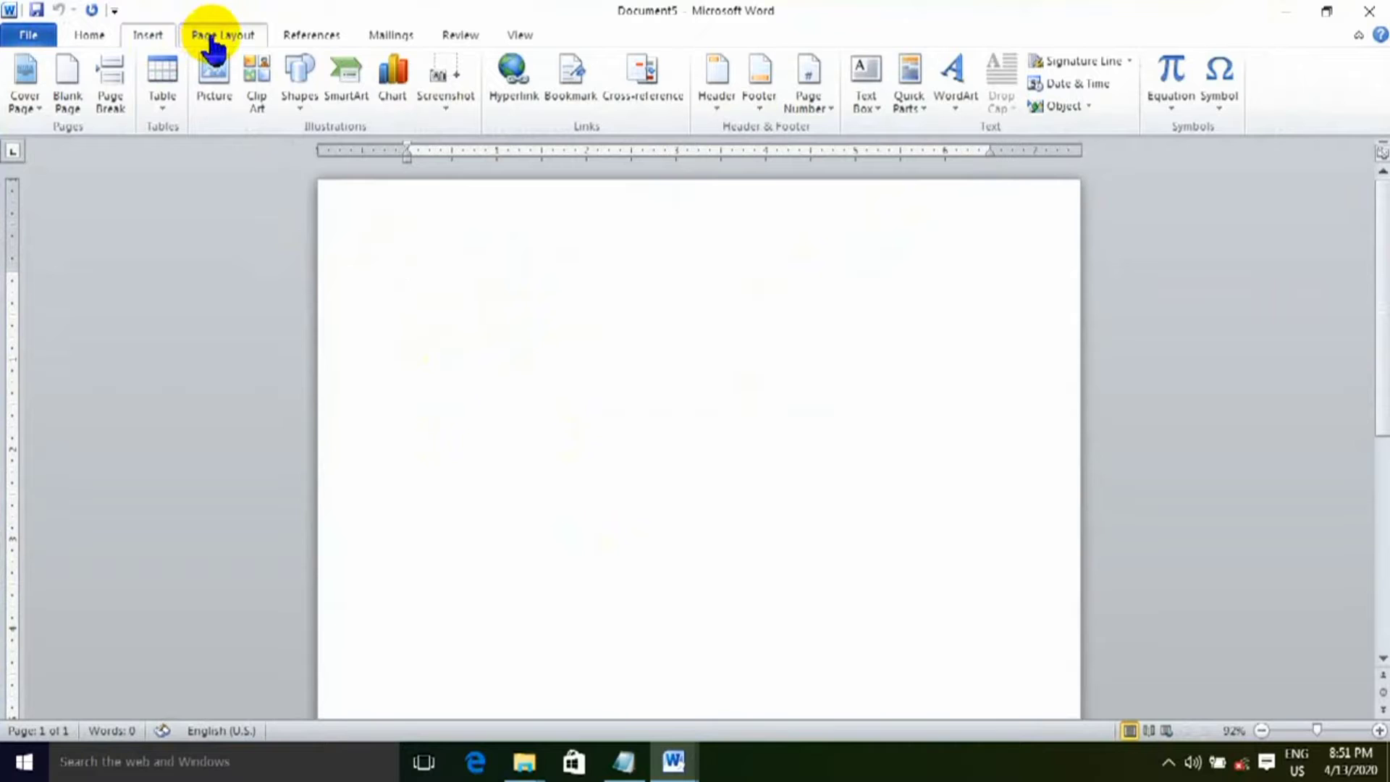
{"action": "left_click", "coordinate": [218, 36]}
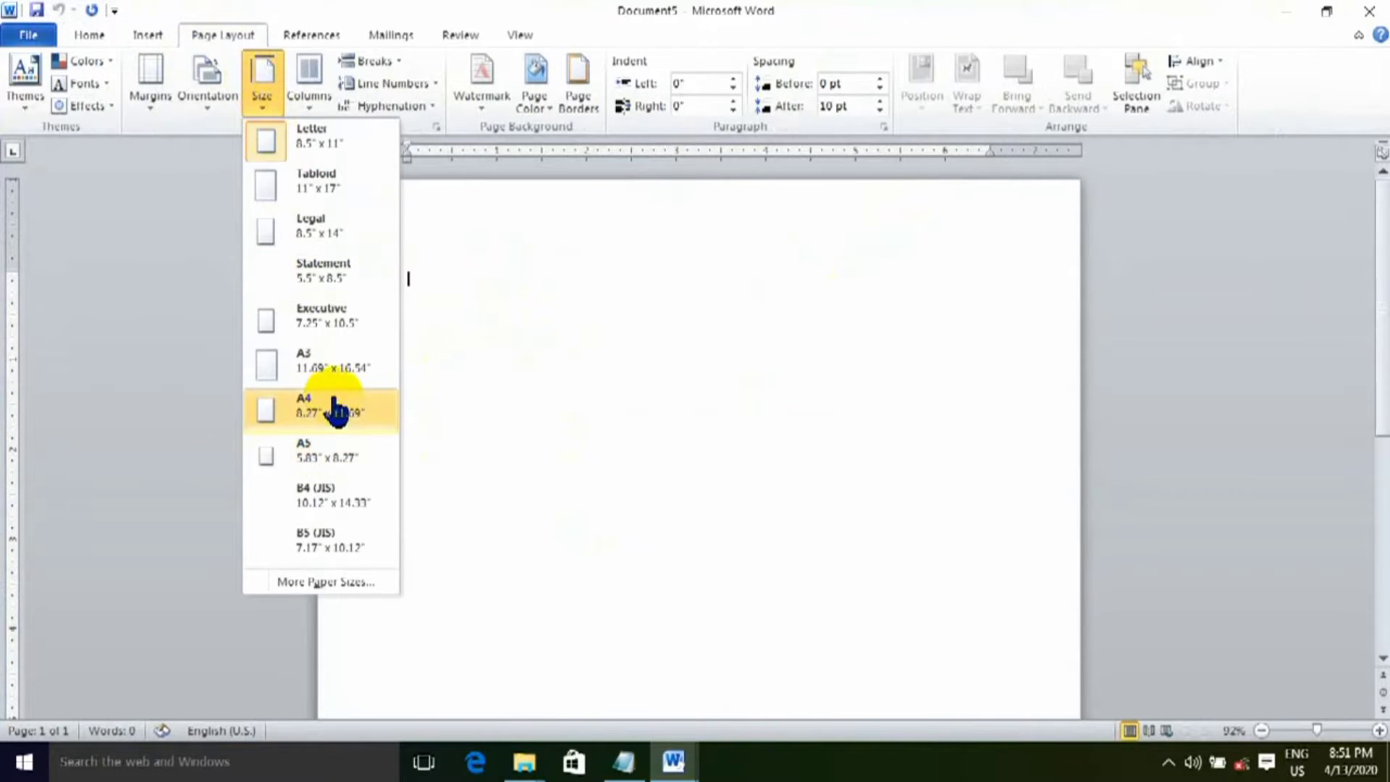
{"action": "left_click", "coordinate": [330, 409]}
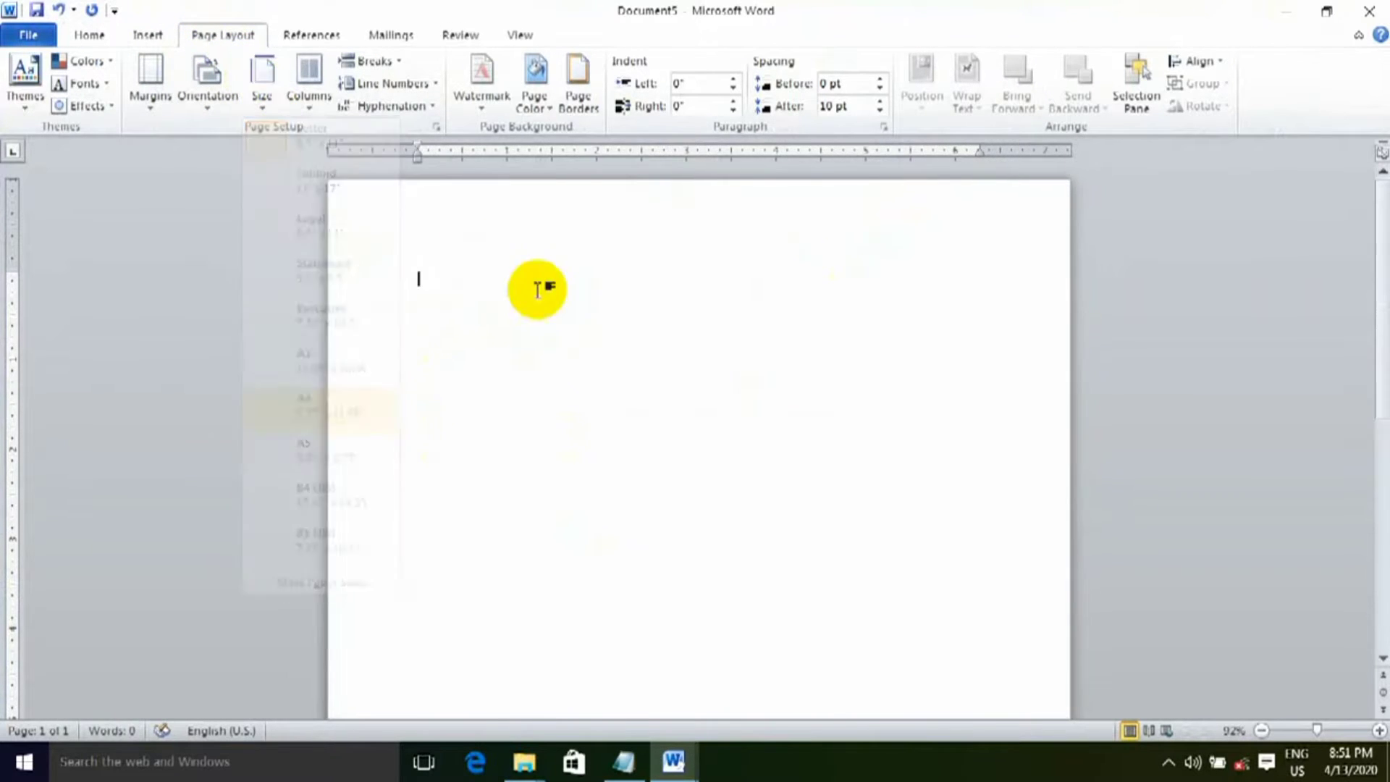
Insert a 5-column, 3-row table at the top of the page.
{"action": "left_click", "coordinate": [149, 36]}
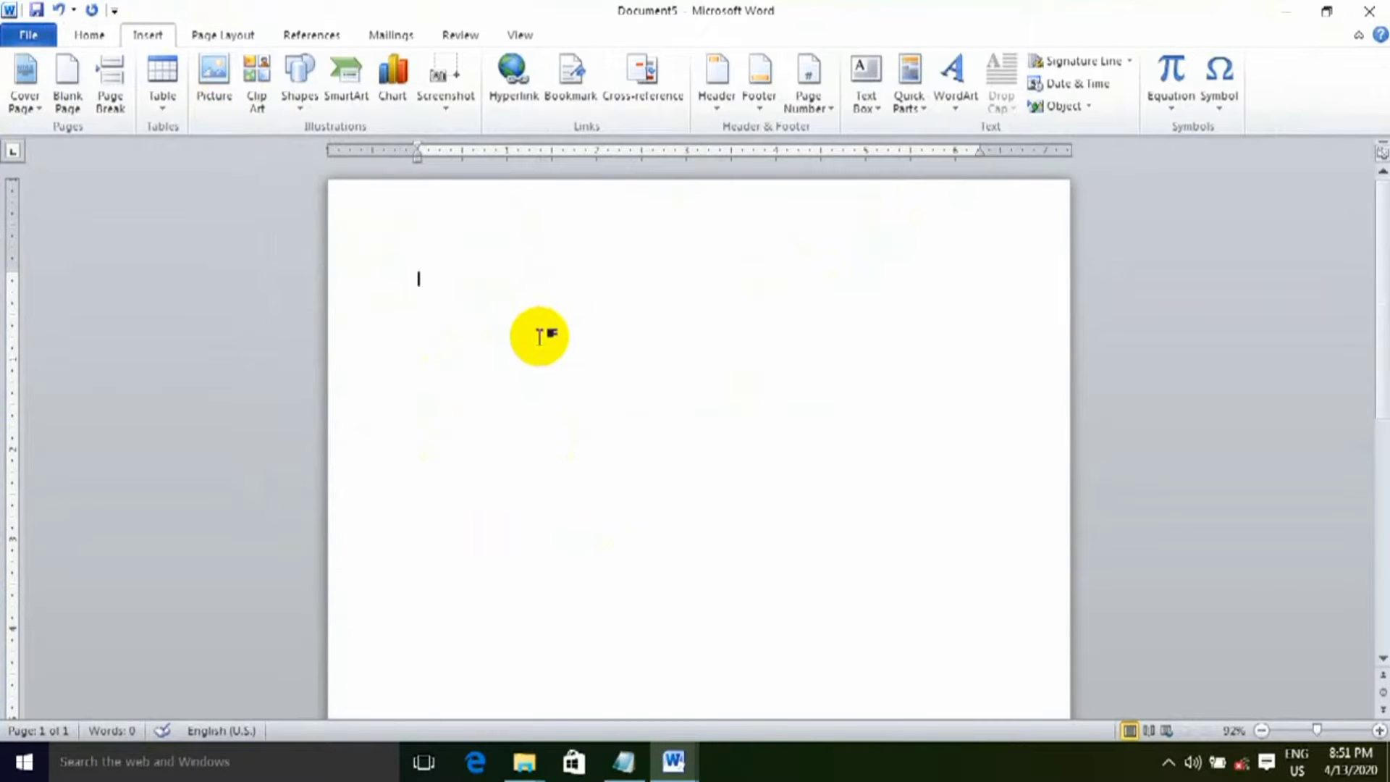
{"action": "left_click", "coordinate": [163, 114]}
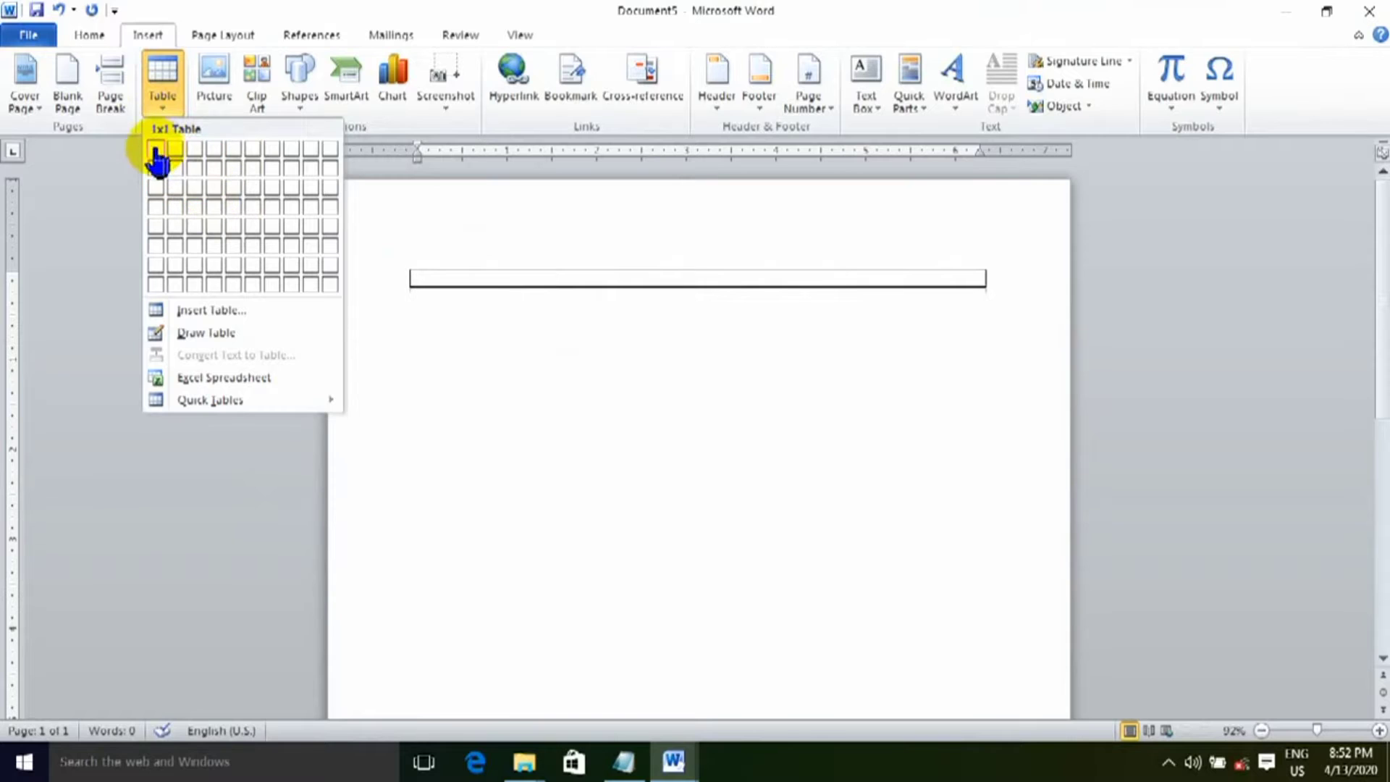
{"action": "left_click", "coordinate": [244, 209]}
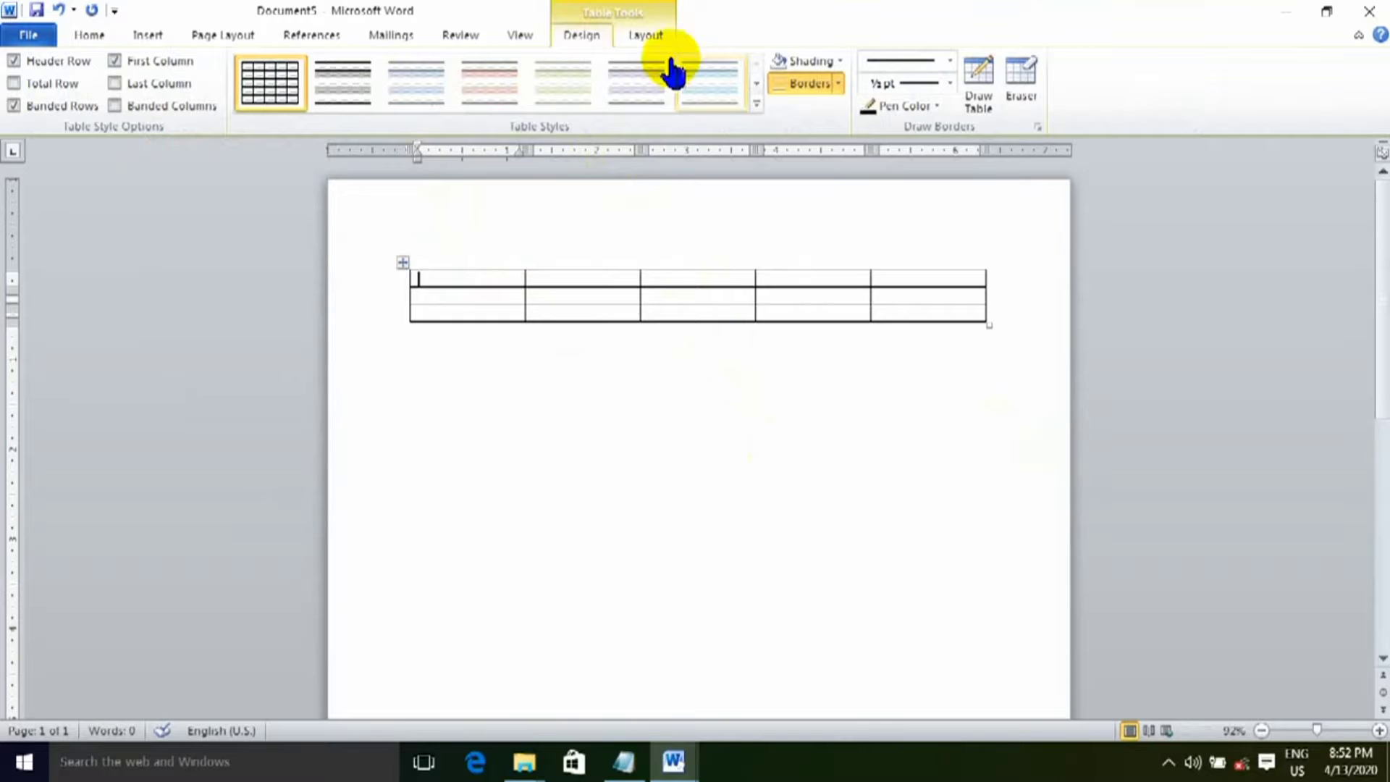
Browse the Table Tools Layout and Design options.
{"action": "left_click", "coordinate": [646, 49]}
{"action": "left_click", "coordinate": [590, 48]}
{"action": "left_click", "coordinate": [641, 49]}
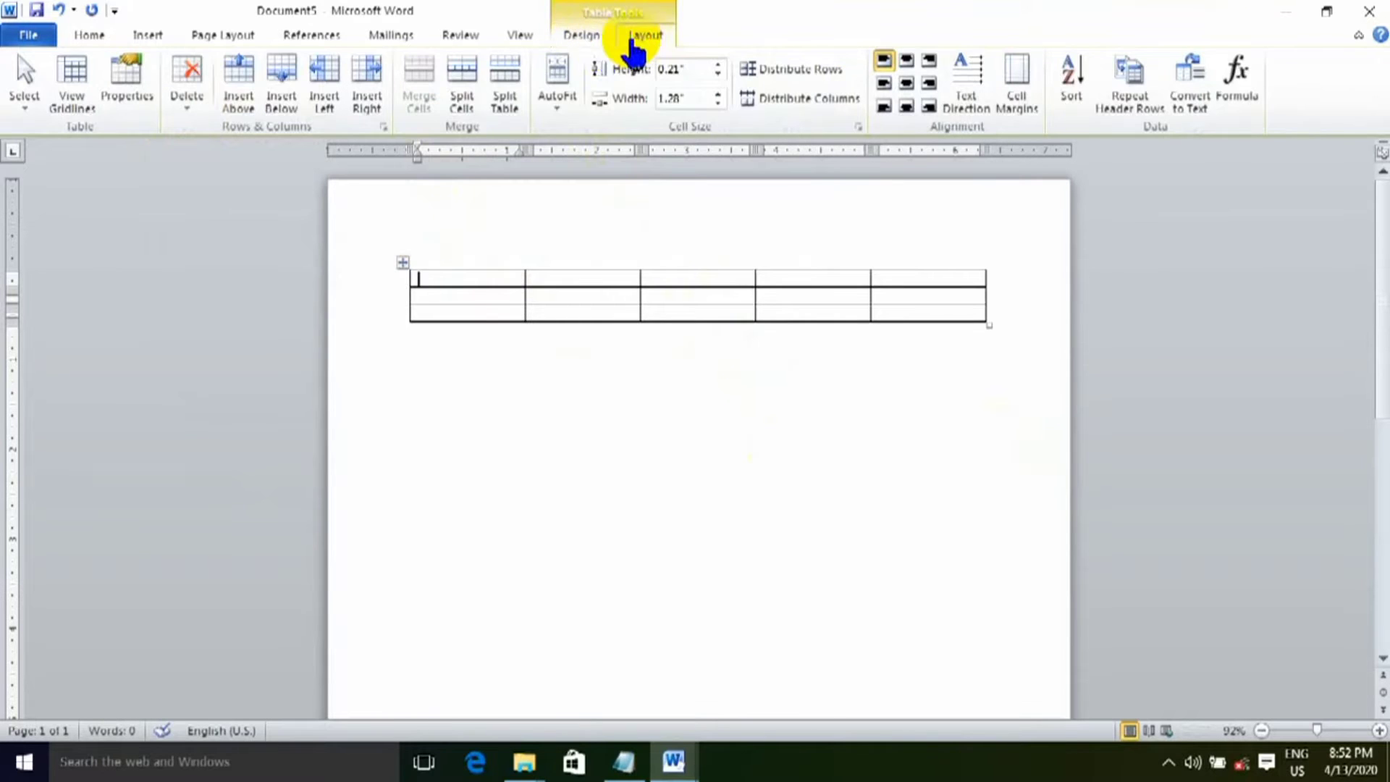
{"action": "left_click", "coordinate": [591, 44]}
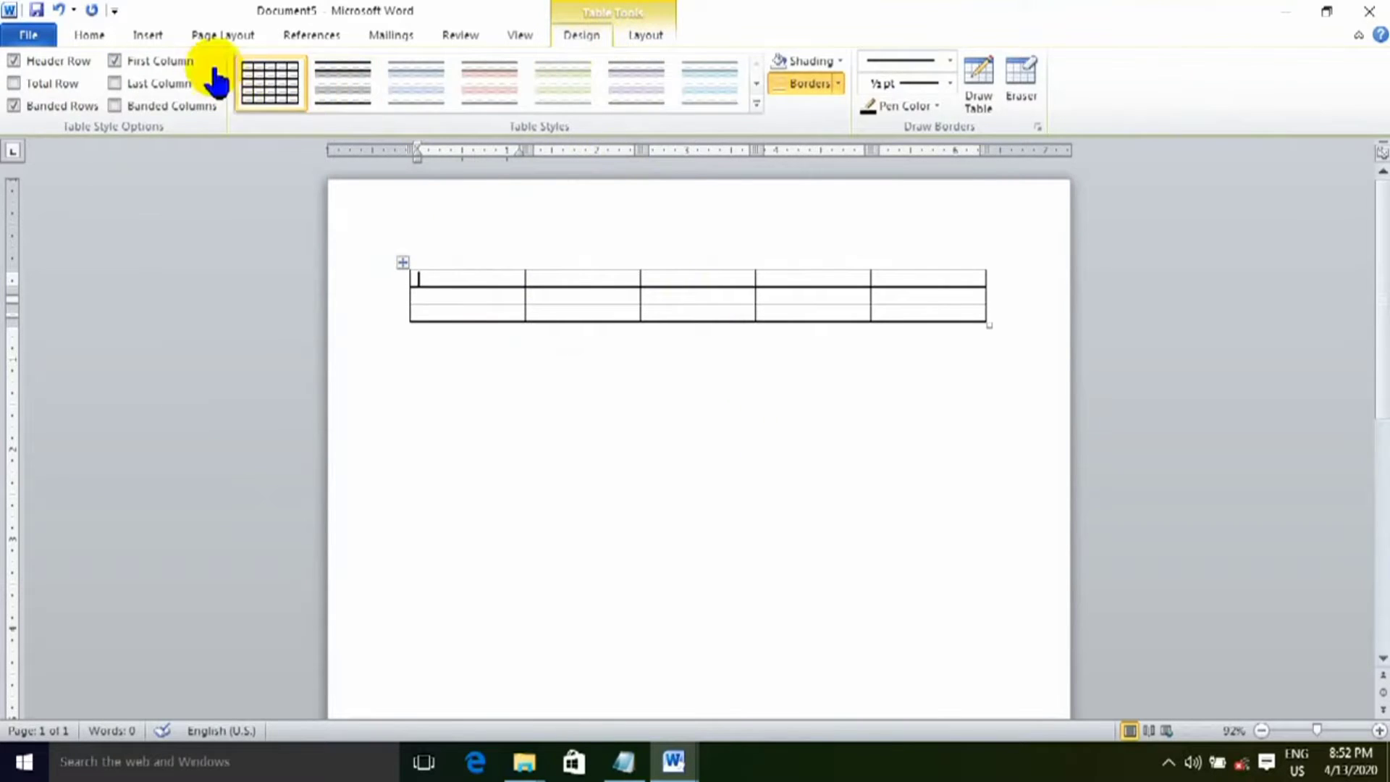
{"action": "left_click", "coordinate": [148, 37]}
{"action": "left_click", "coordinate": [165, 99]}
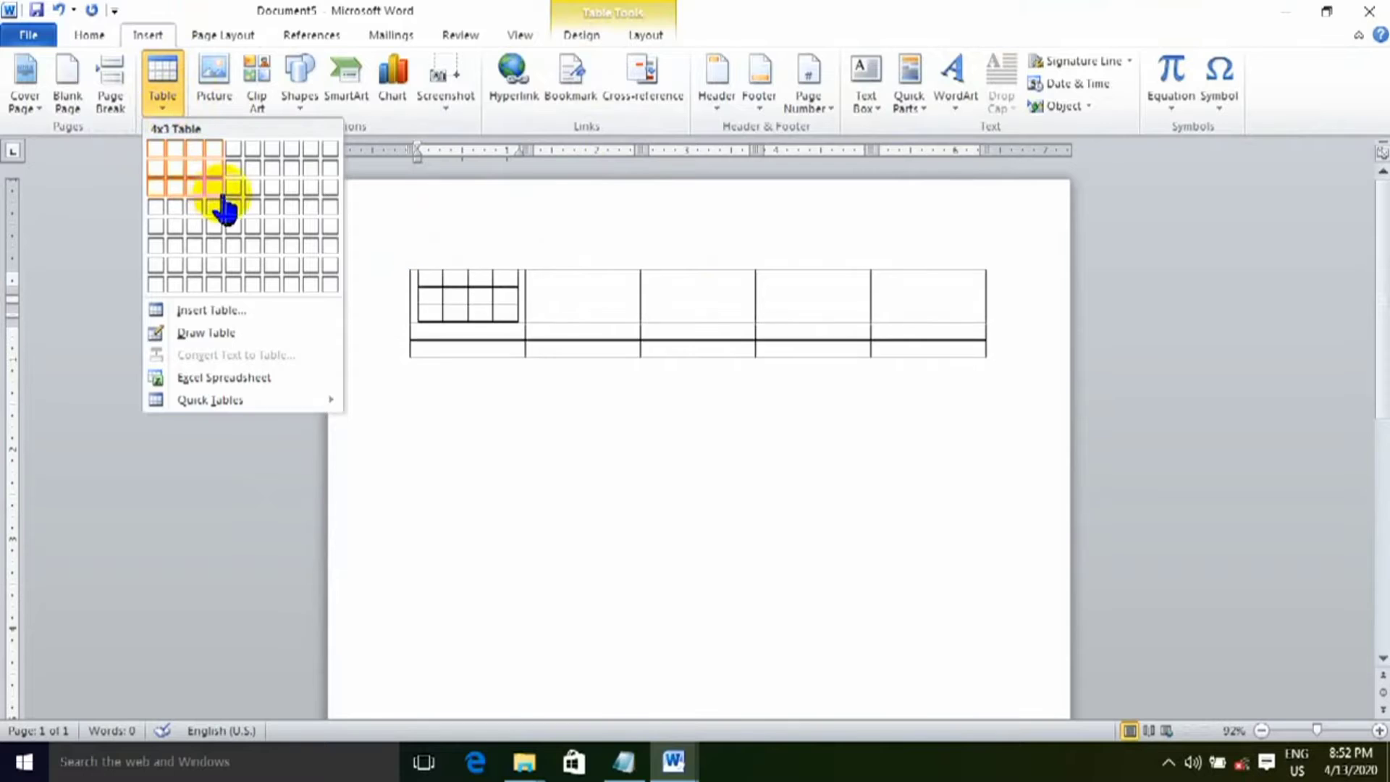
{"action": "left_click", "coordinate": [543, 289]}
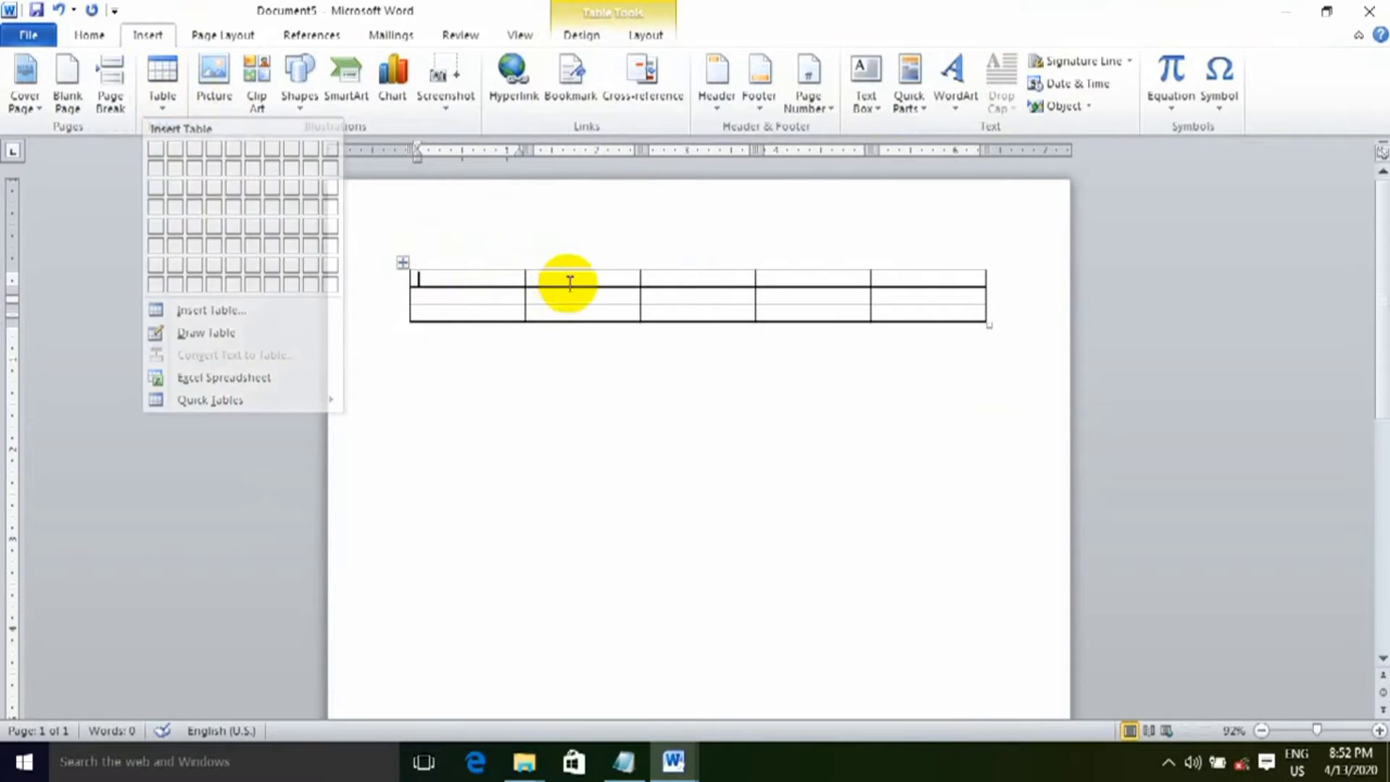
{"action": "left_click", "coordinate": [582, 36]}
{"action": "left_click", "coordinate": [648, 34]}
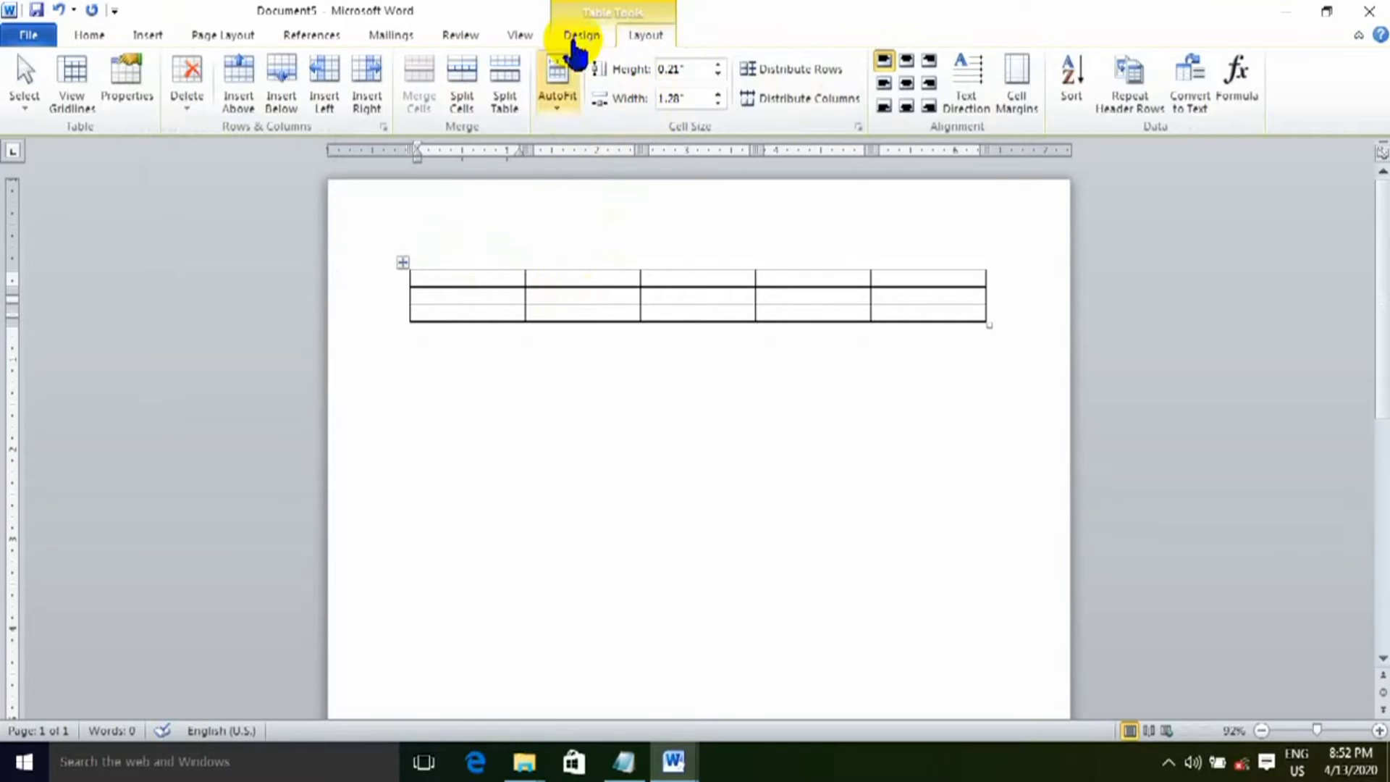
{"action": "left_click", "coordinate": [582, 35]}
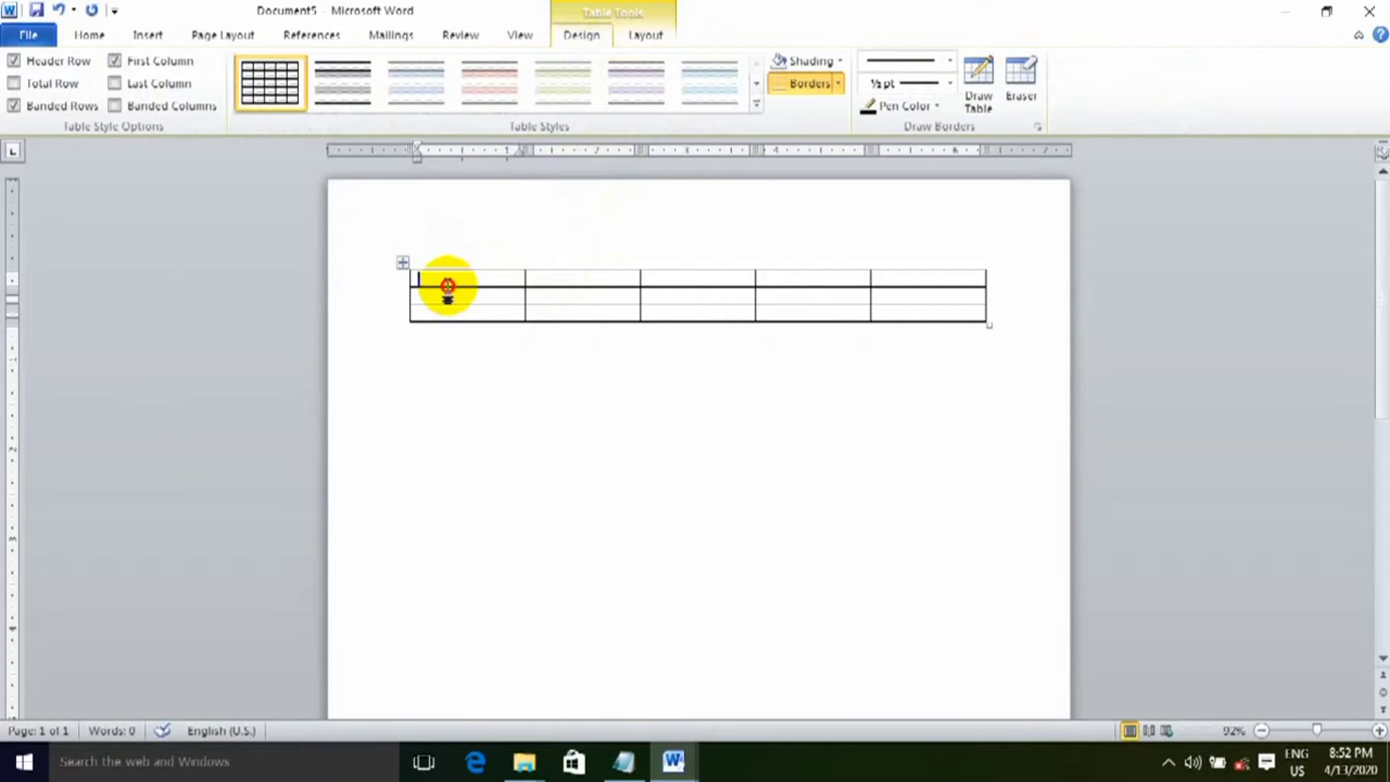
{"action": "left_click_drag", "start_coordinate": [451, 289], "coordinate": [919, 305]}
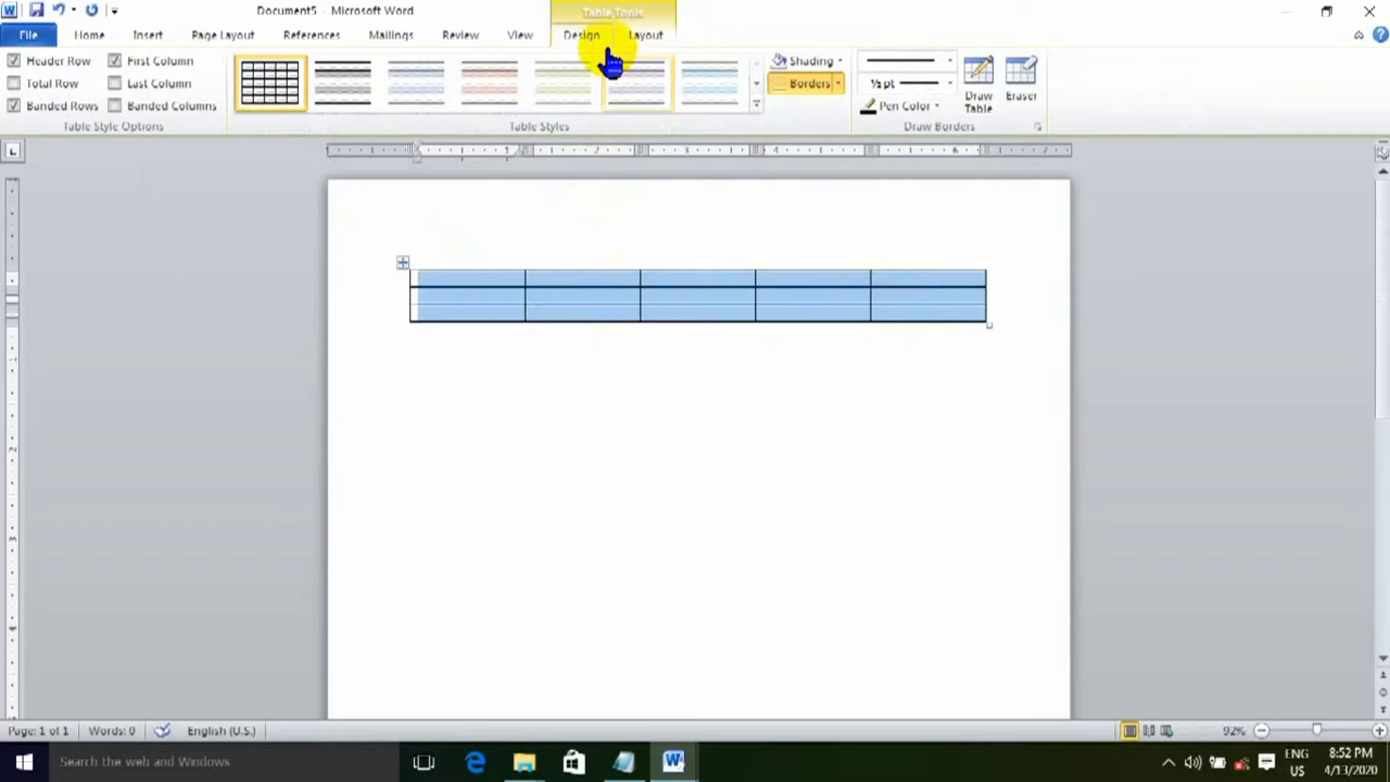
{"action": "left_click", "coordinate": [643, 38]}
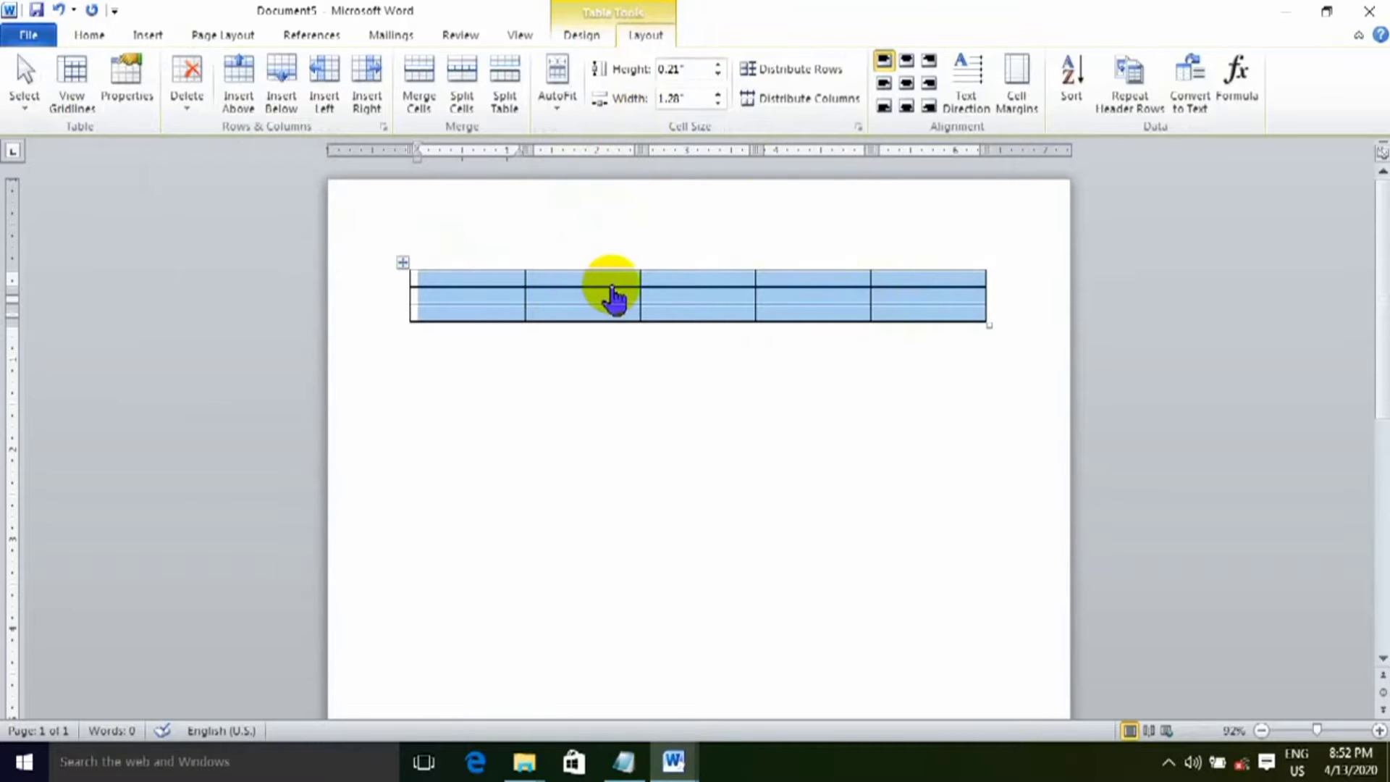
{"action": "left_click", "coordinate": [614, 280]}
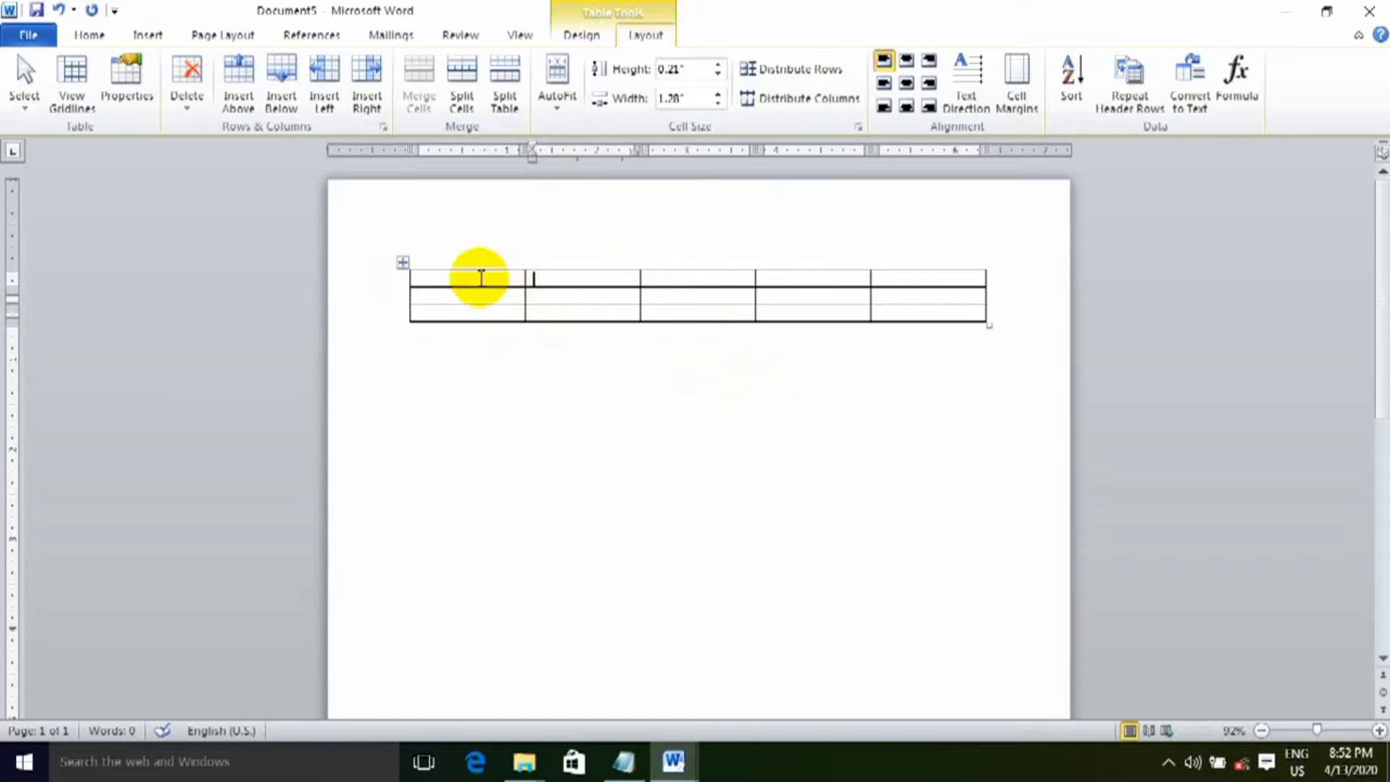
{"action": "mouse_move", "coordinate": [435, 280]}
{"action": "left_mouse_down"}
{"action": "mouse_move", "coordinate": [977, 296]}
{"action": "mouse_move", "coordinate": [907, 288]}
{"action": "left_mouse_up"}
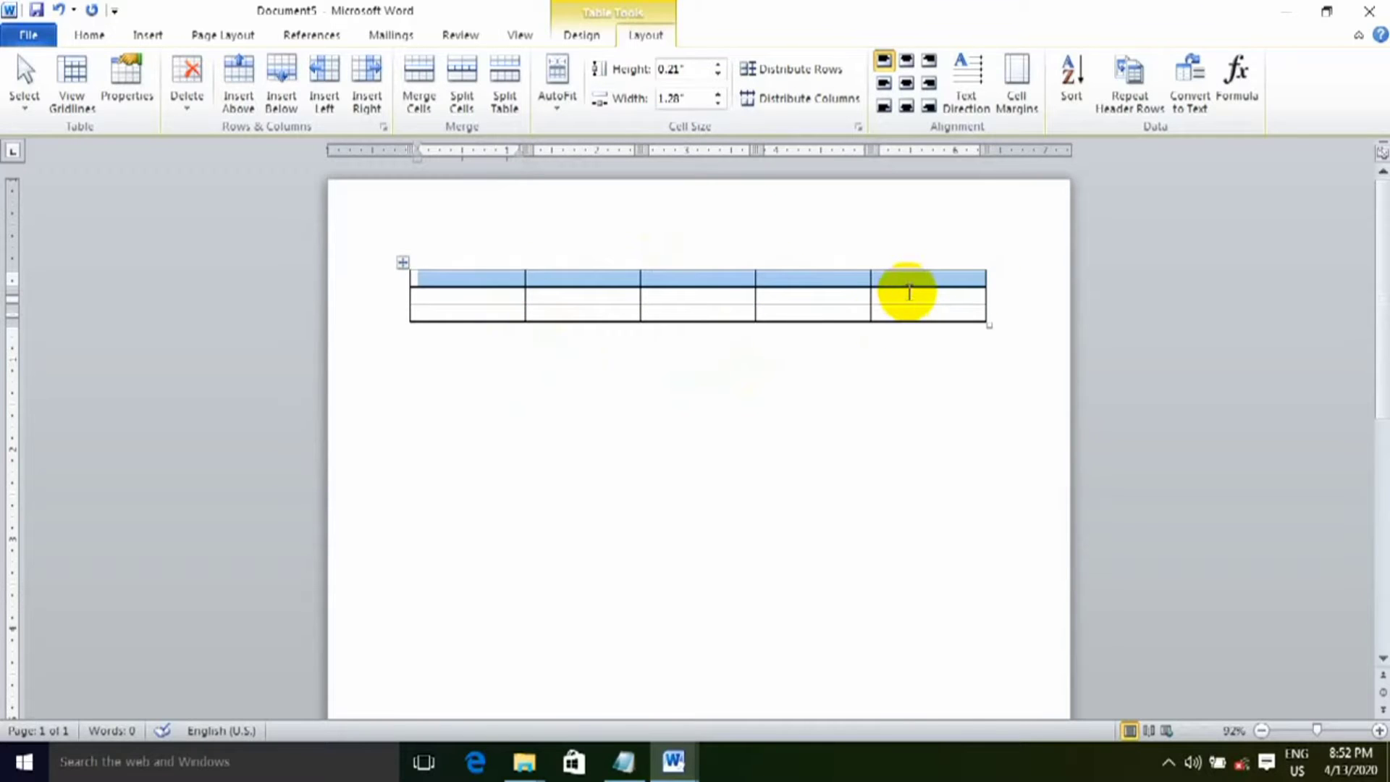
{"action": "left_click", "coordinate": [908, 294]}
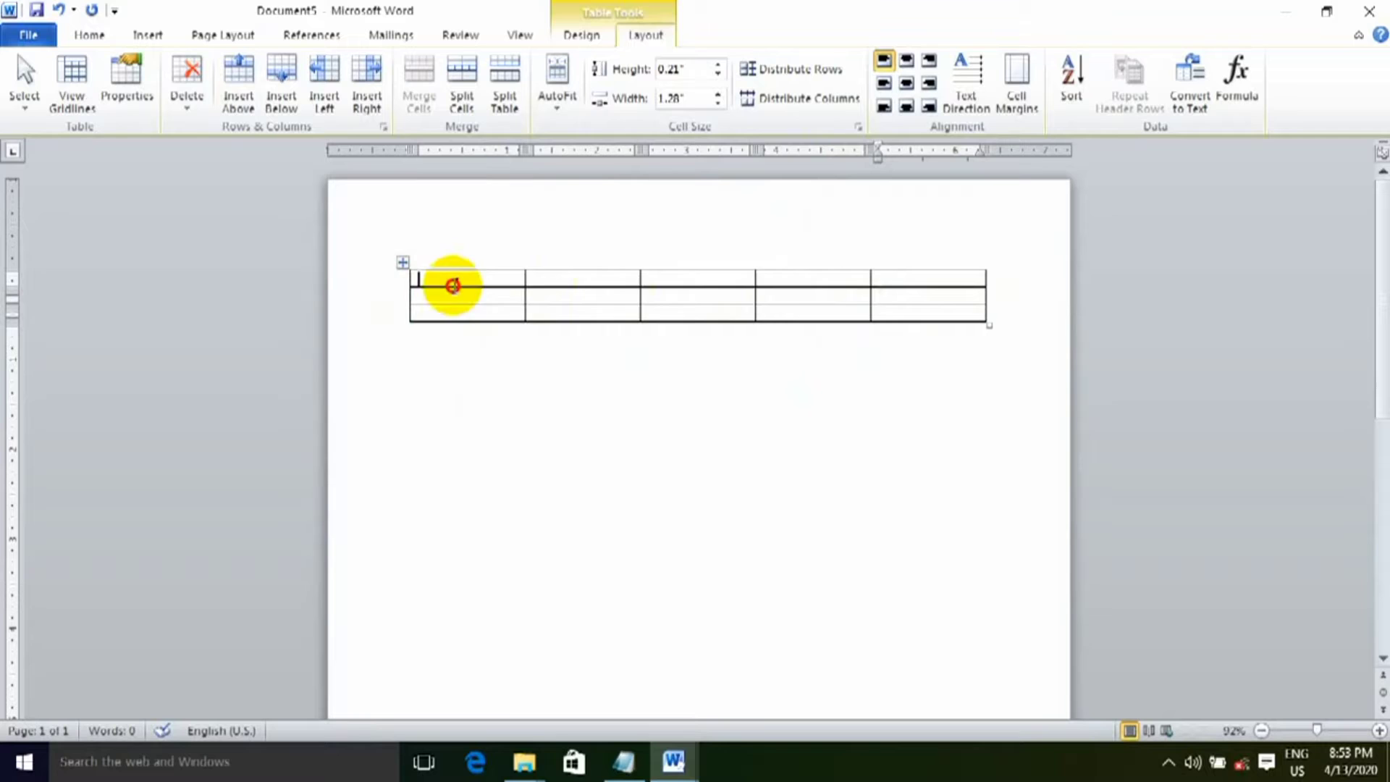
Select the first table's first row, second row, then whole table, and clear it.
{"action": "left_click_drag", "start_coordinate": [452, 285], "coordinate": [890, 276]}
{"action": "left_click_drag", "start_coordinate": [466, 320], "coordinate": [848, 306]}
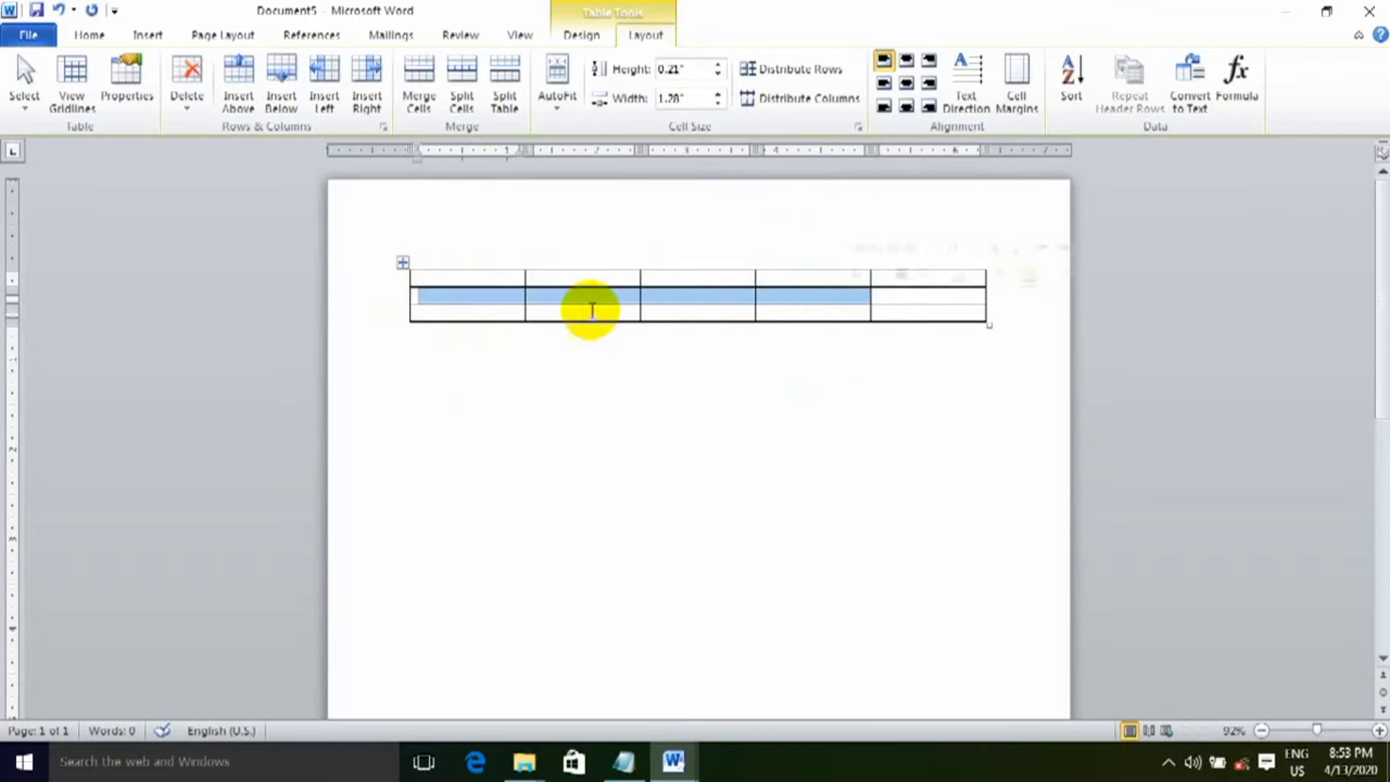
{"action": "left_click_drag", "start_coordinate": [497, 314], "coordinate": [963, 311]}
{"action": "left_click", "coordinate": [505, 366]}
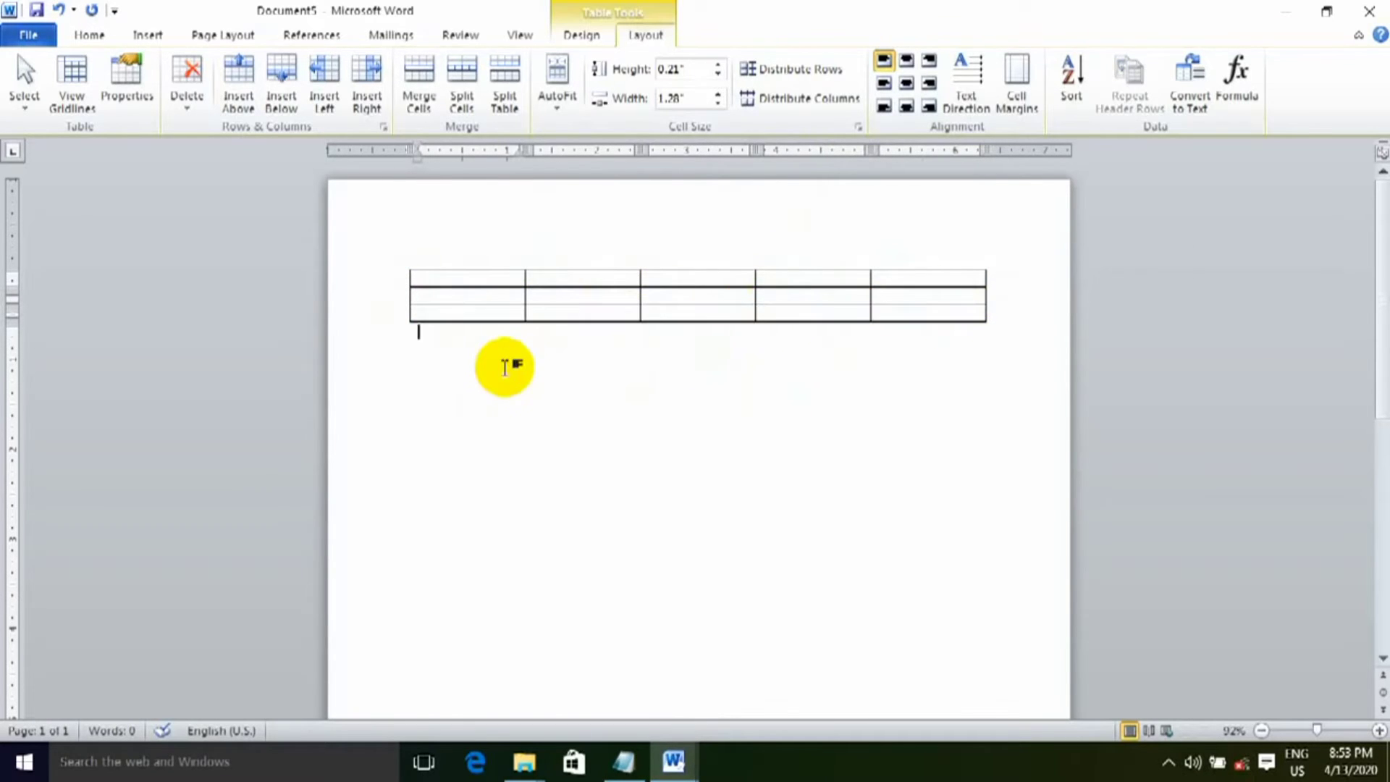
{"action": "left_click_drag", "start_coordinate": [474, 209], "coordinate": [482, 398]}
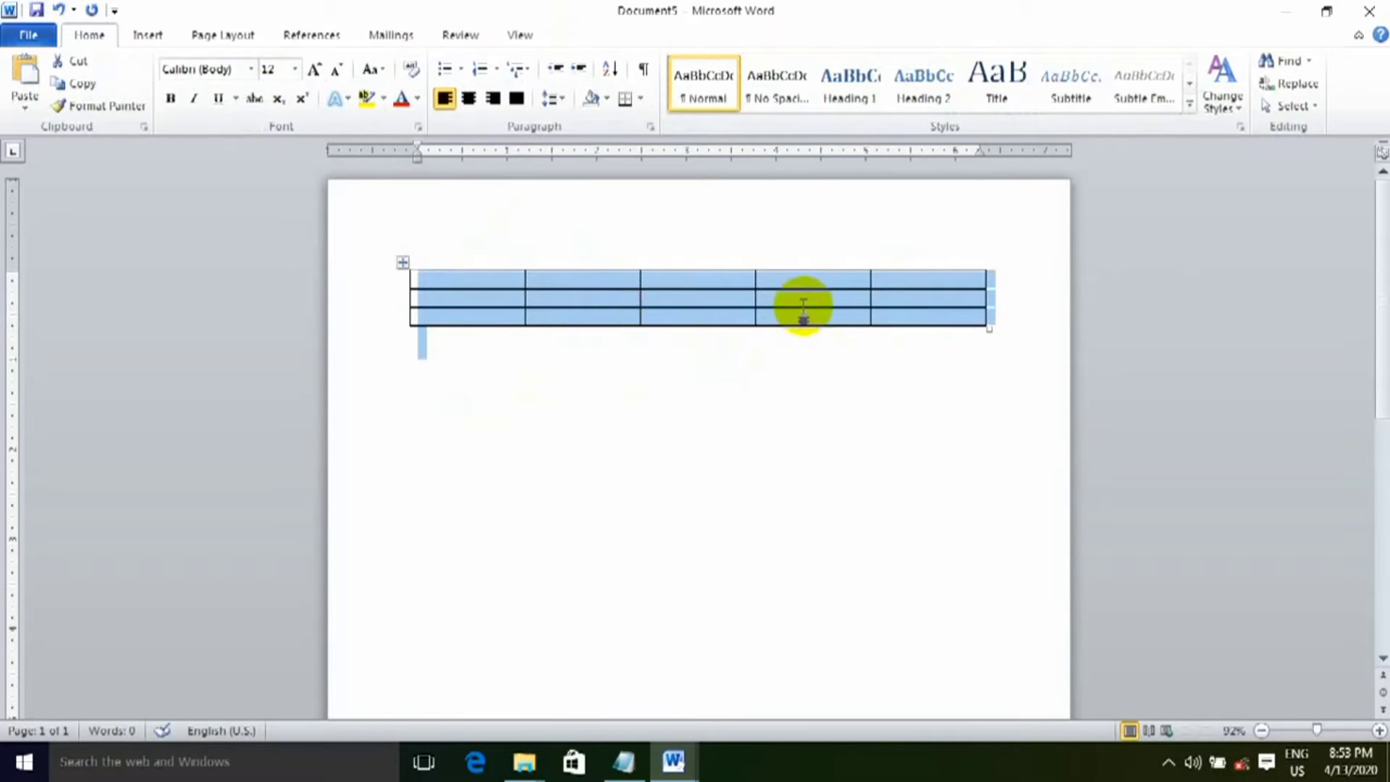
{"action": "left_click", "coordinate": [825, 303]}
Place the caret on the blank line below the first table.
{"action": "double_click", "coordinate": [507, 303]}
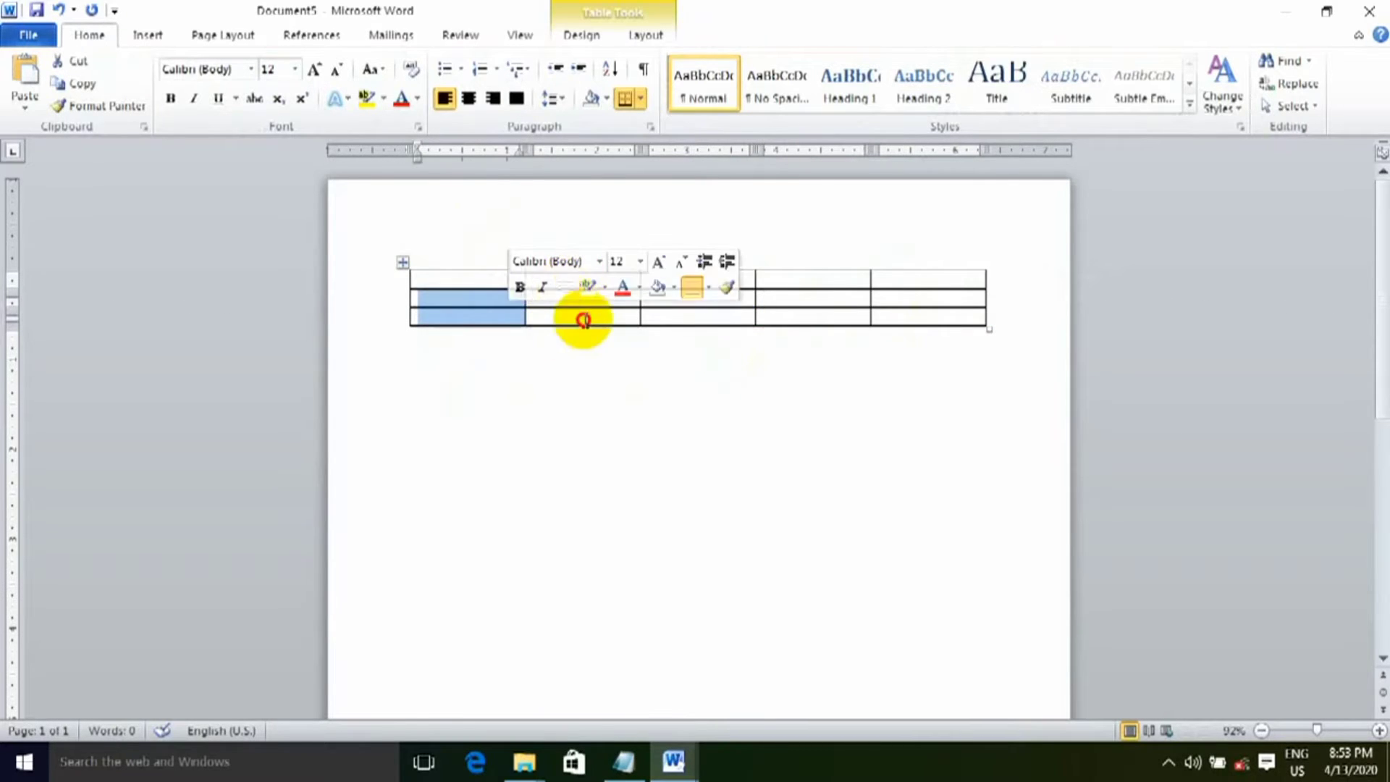
{"action": "left_click", "coordinate": [583, 320]}
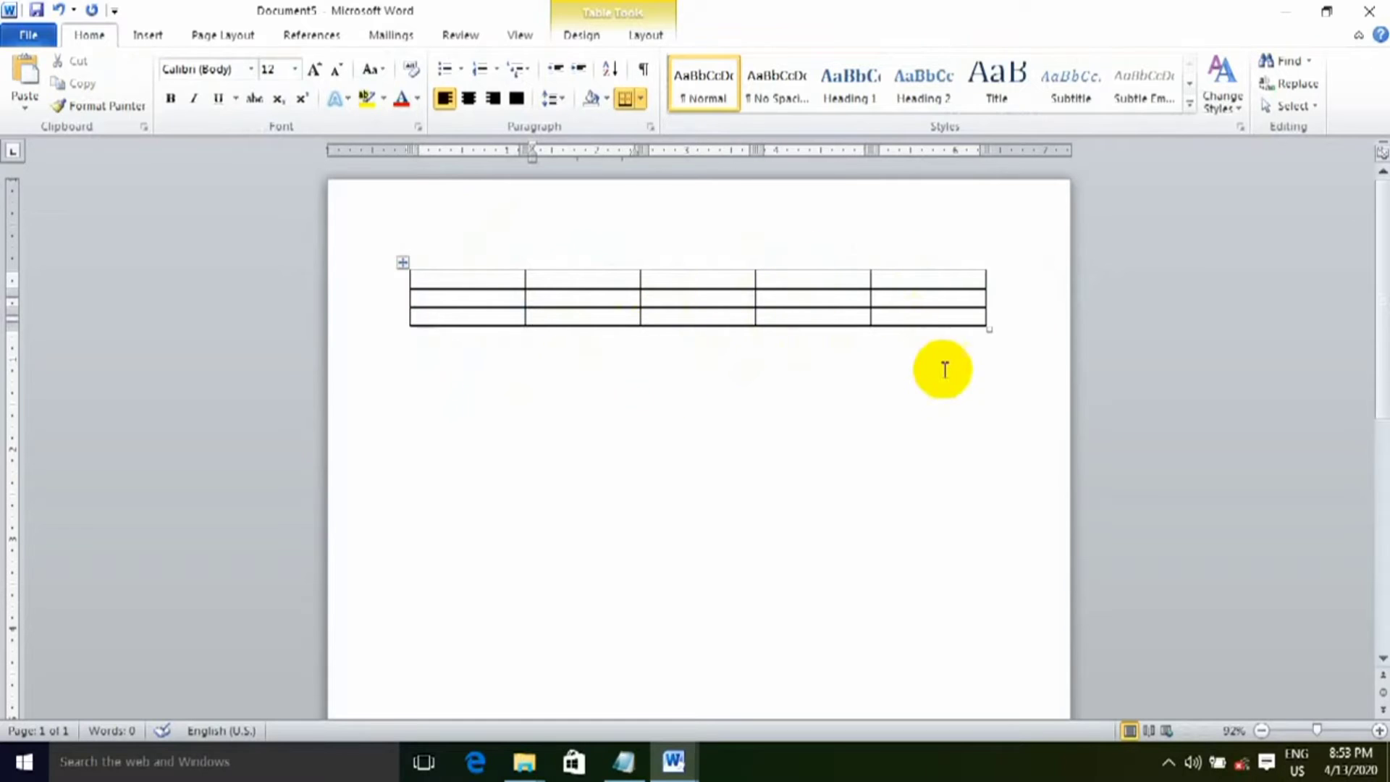
{"action": "left_click", "coordinate": [641, 389]}
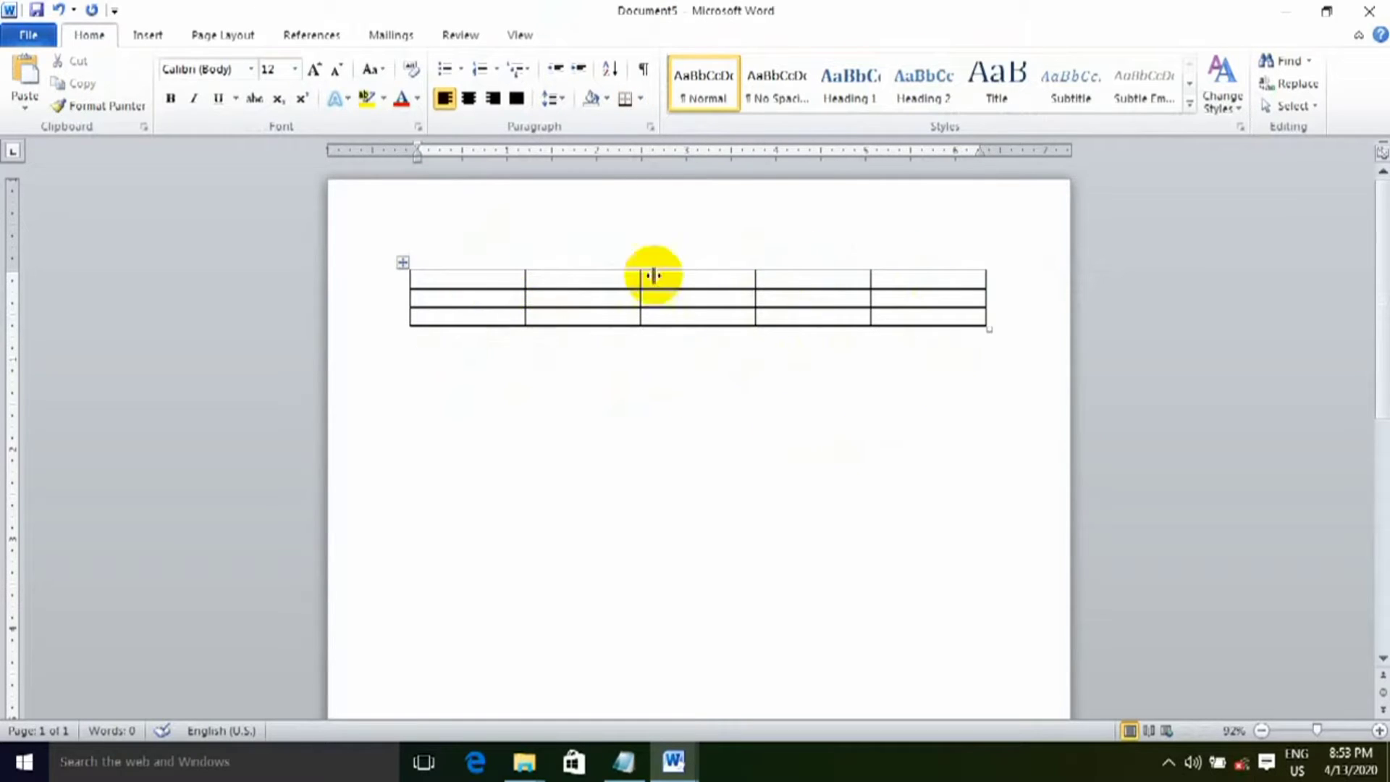
{"action": "left_click", "coordinate": [725, 302]}
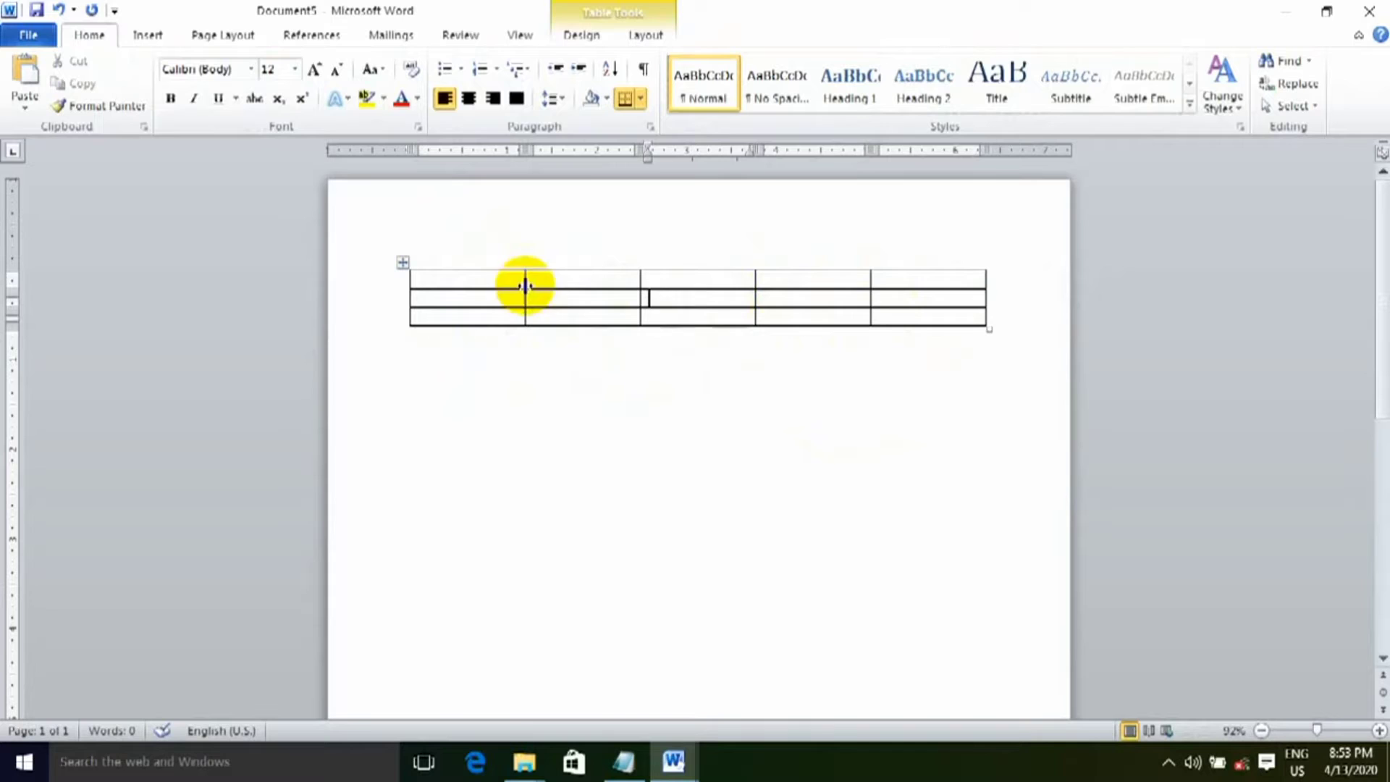
{"action": "left_click", "coordinate": [451, 364]}
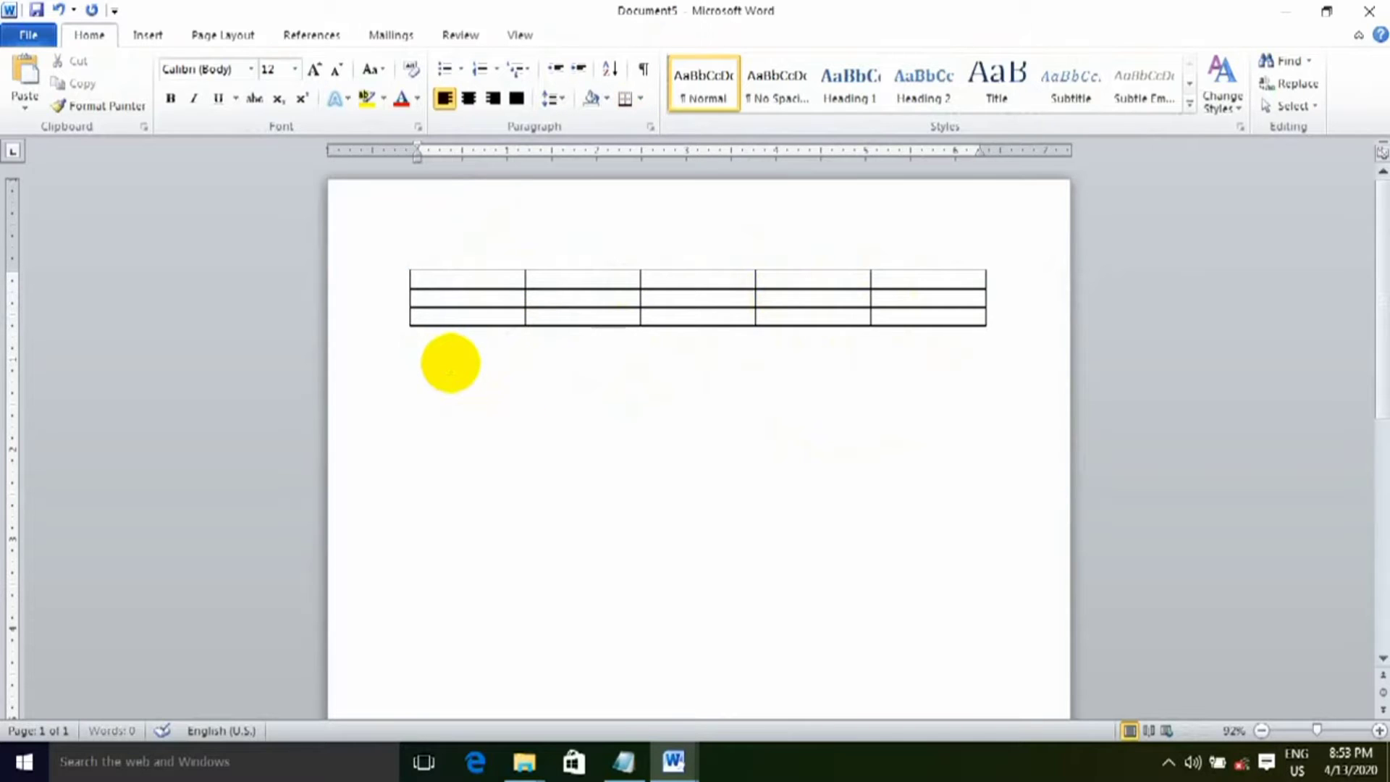
Insert a 3-column, 5-row table below the first table.
{"action": "left_click", "coordinate": [148, 35]}
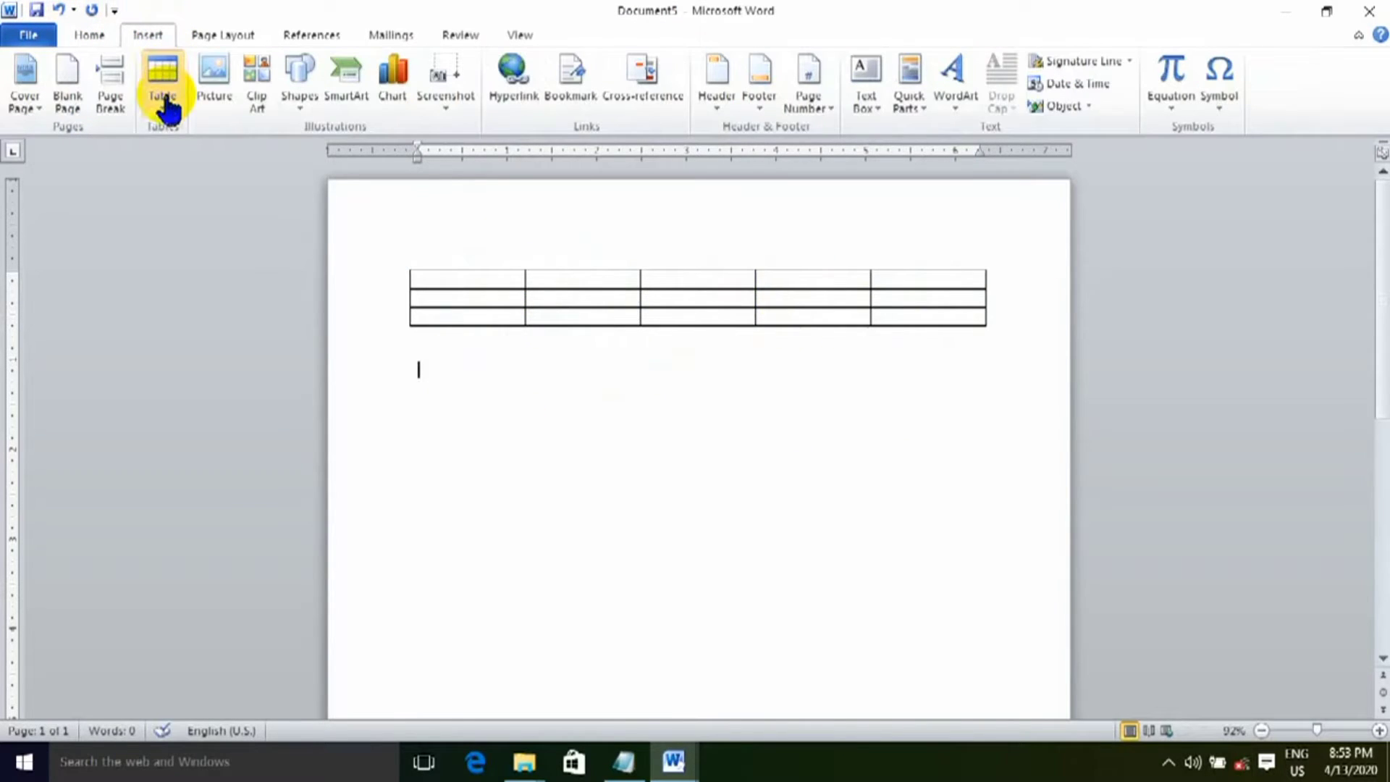
{"action": "left_click", "coordinate": [164, 103]}
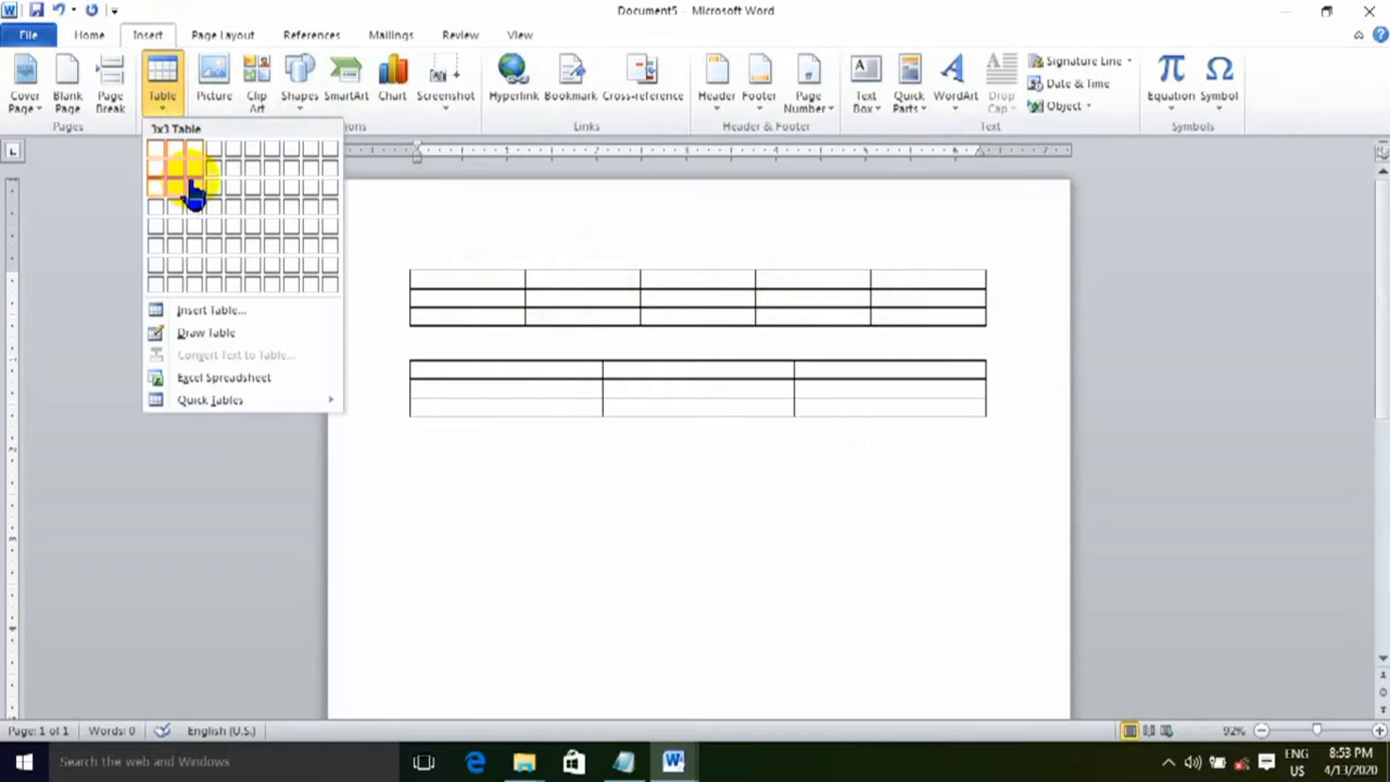
{"action": "left_click", "coordinate": [193, 234]}
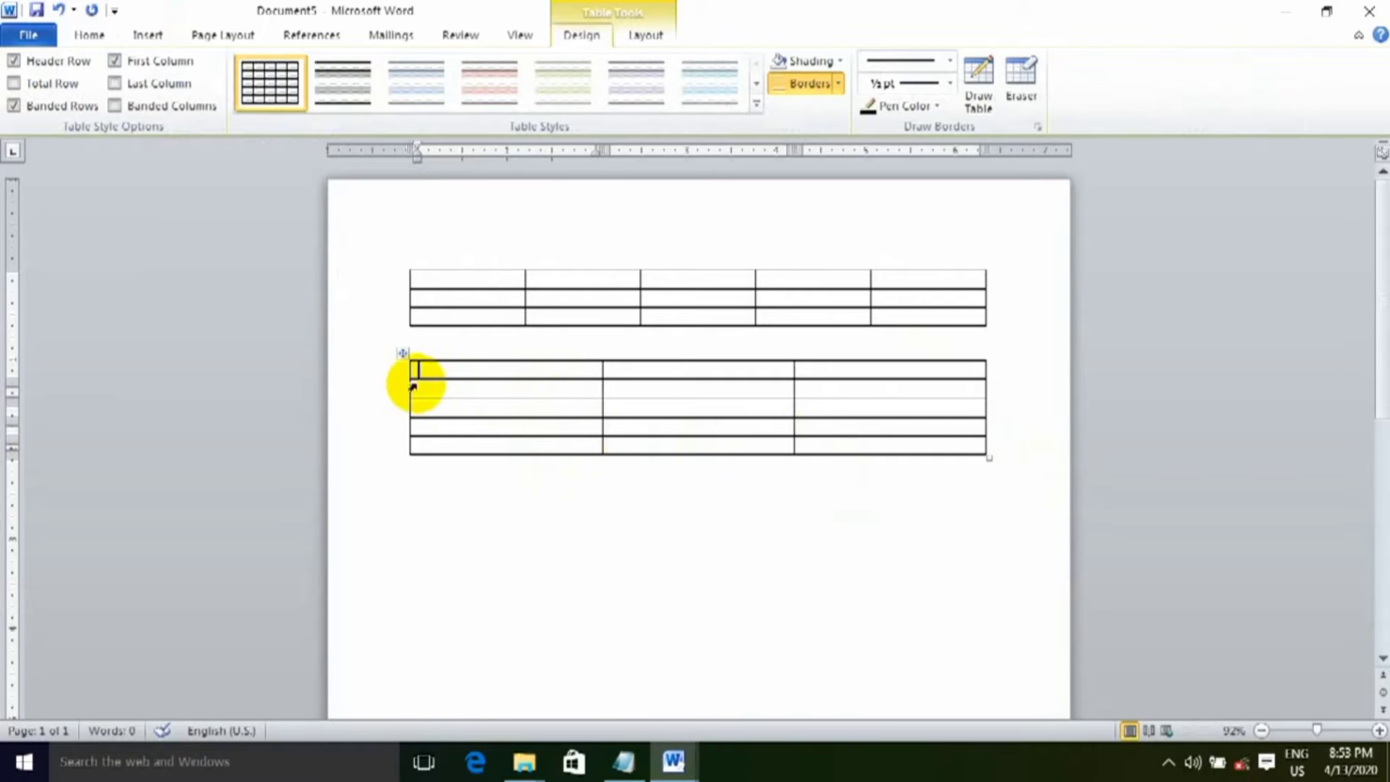
{"action": "left_click", "coordinate": [714, 388]}
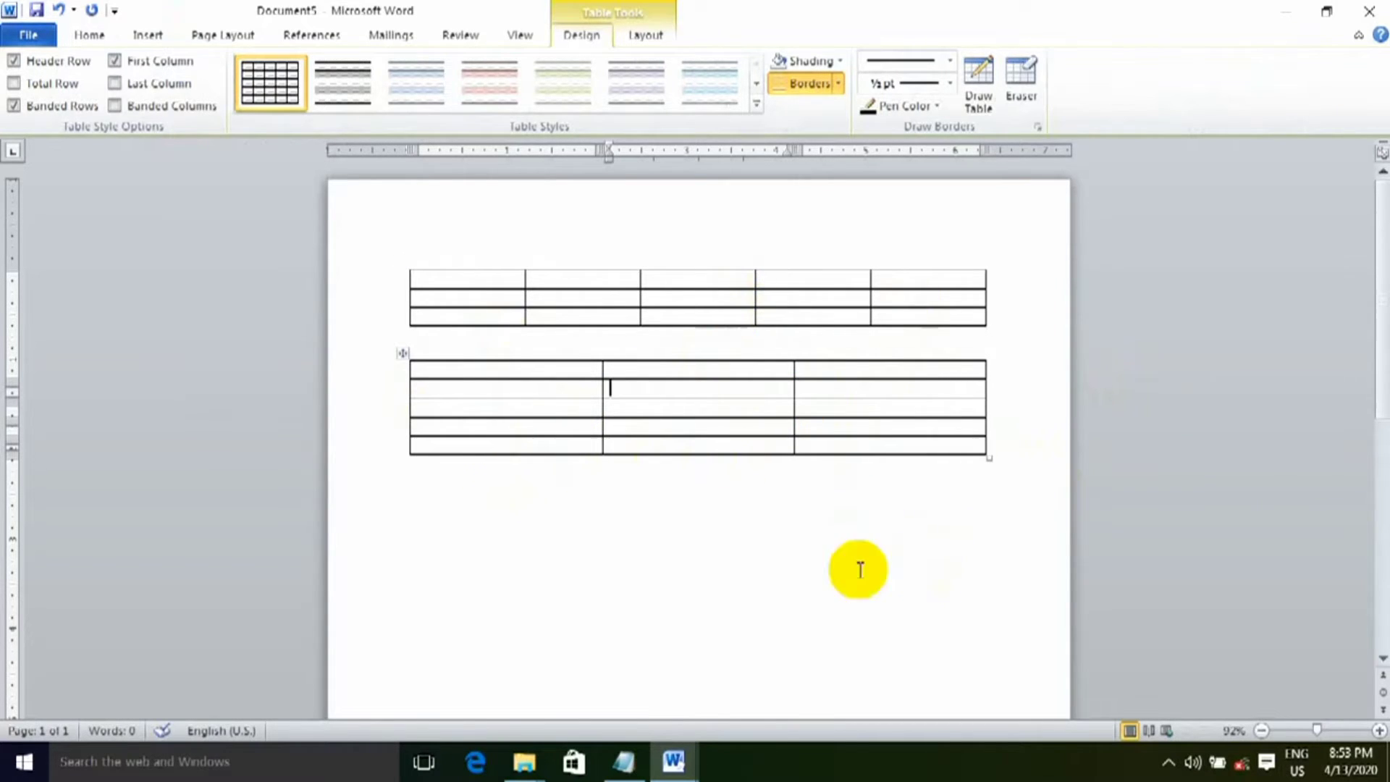
{"action": "left_click", "coordinate": [627, 547]}
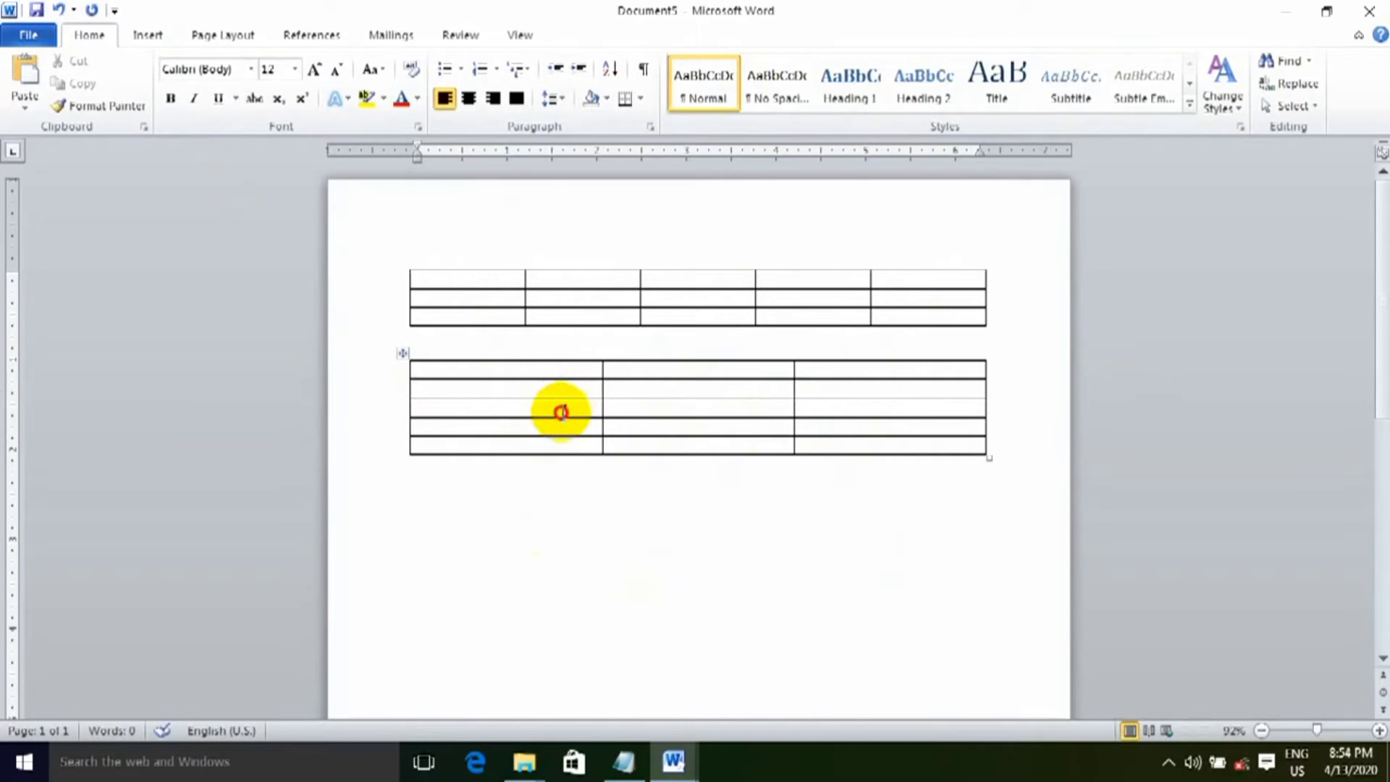
Review the Table Tools Layout and Design options for both tables.
{"action": "left_click", "coordinate": [560, 412]}
{"action": "left_click", "coordinate": [652, 39]}
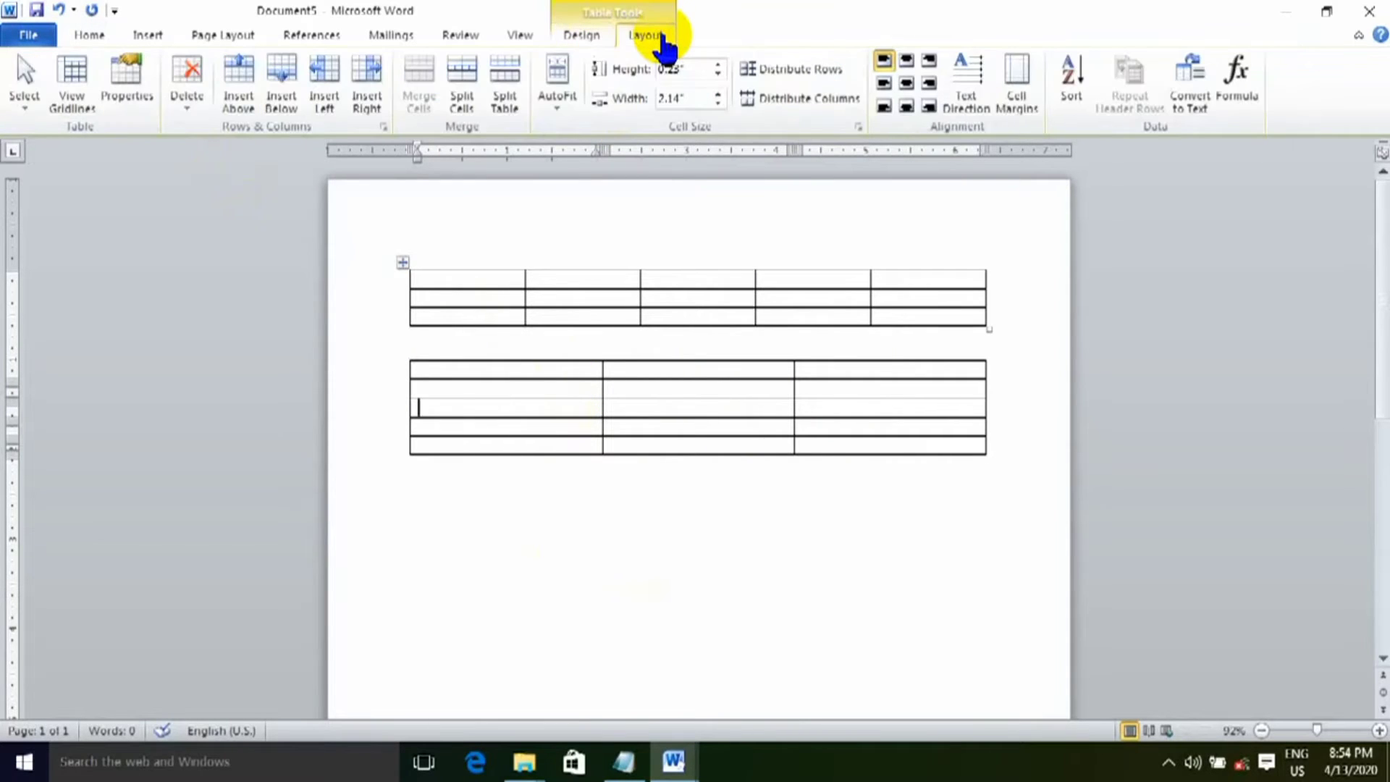
{"action": "left_click", "coordinate": [583, 35]}
{"action": "left_click", "coordinate": [641, 35]}
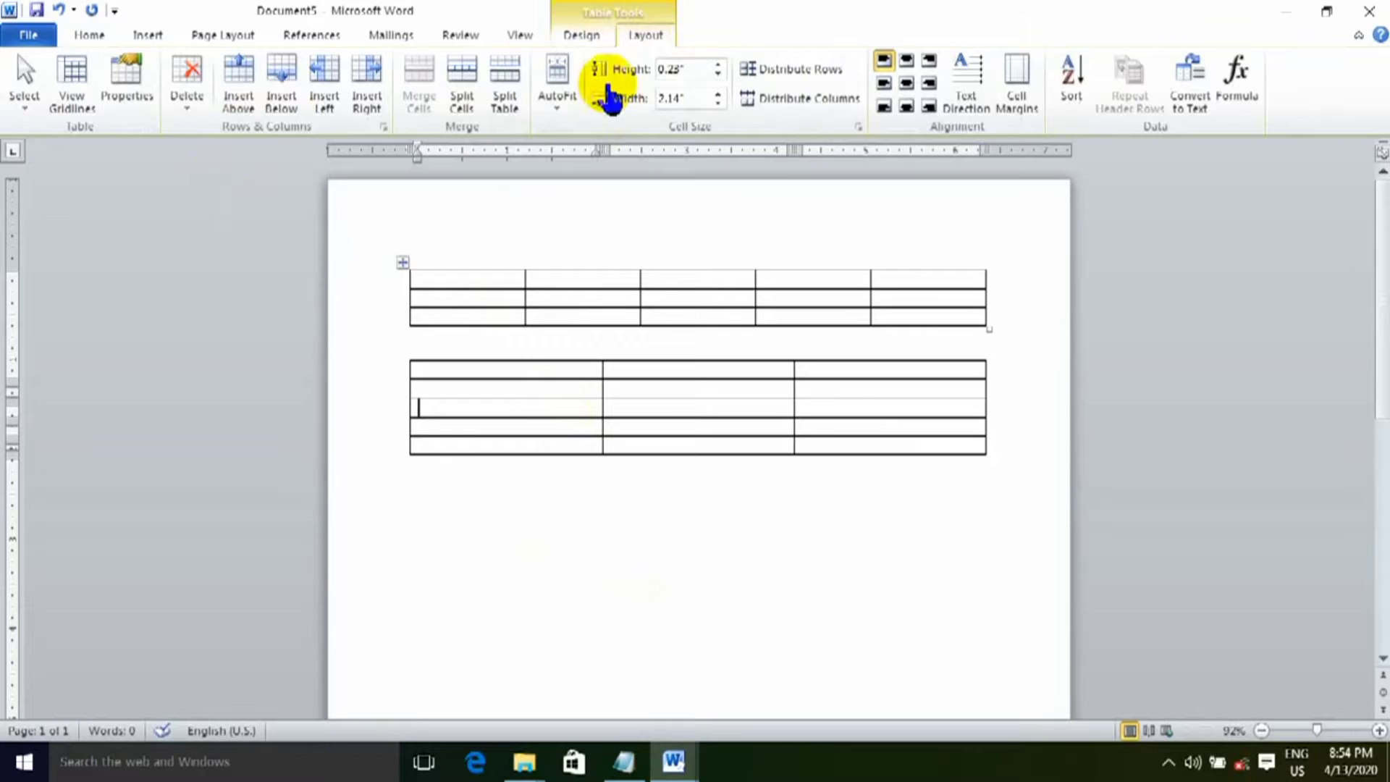
{"action": "left_click", "coordinate": [465, 590]}
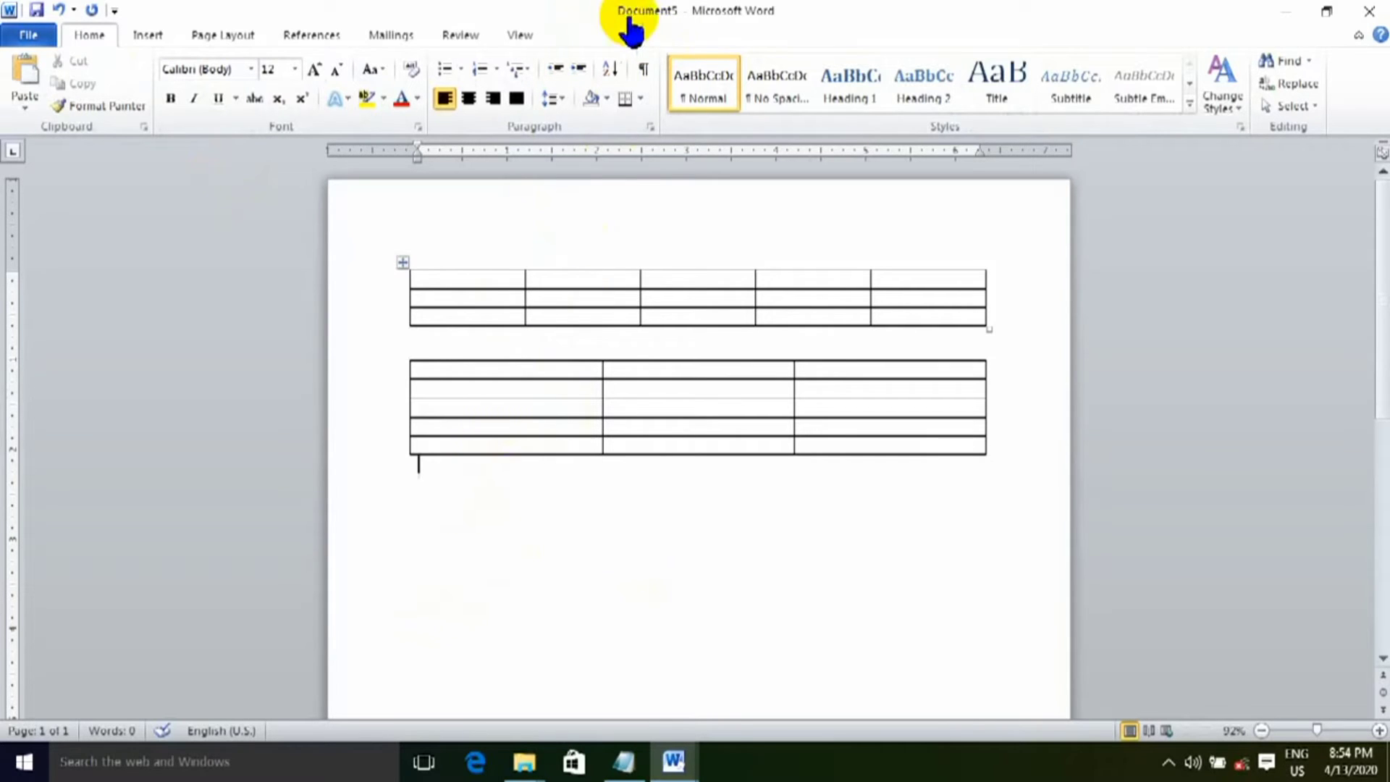
{"action": "left_click", "coordinate": [609, 314]}
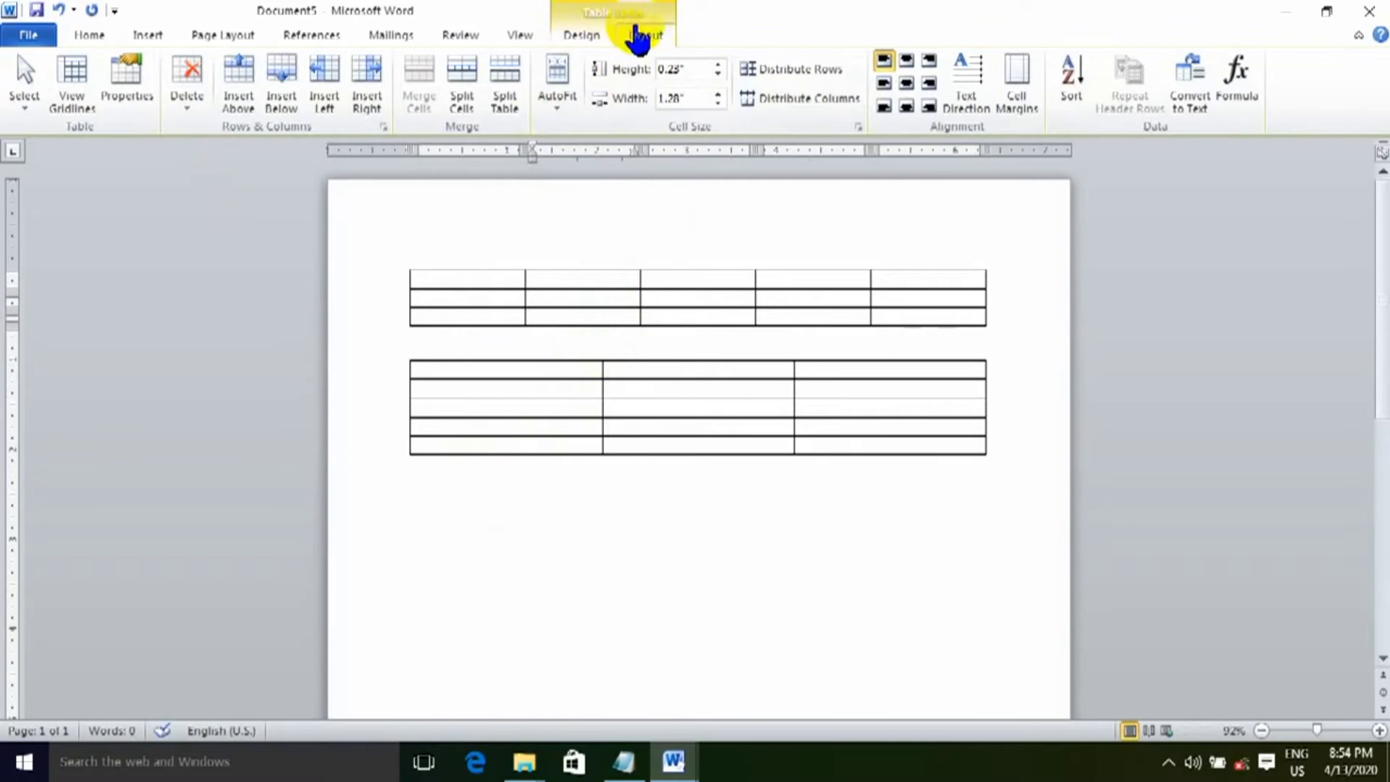
{"action": "left_click", "coordinate": [578, 35]}
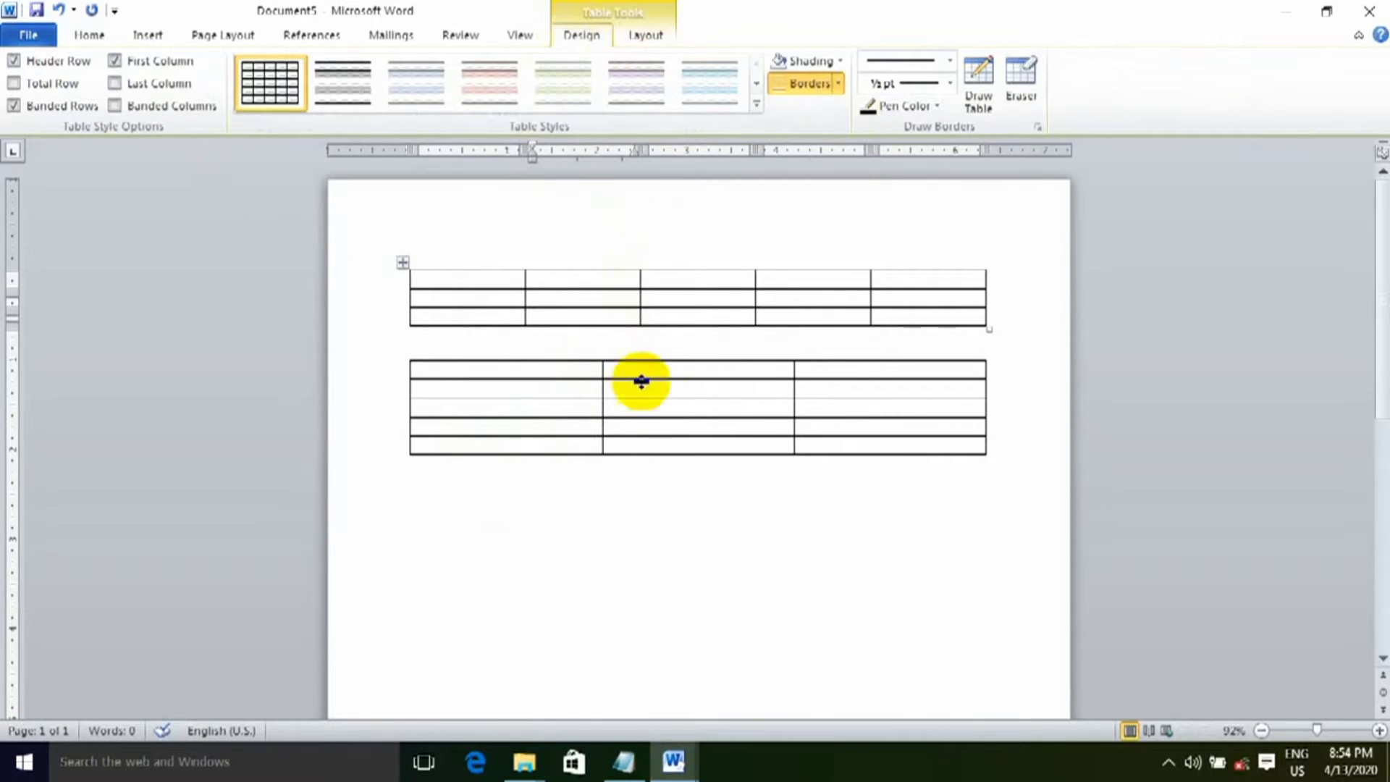
{"action": "left_click", "coordinate": [682, 393]}
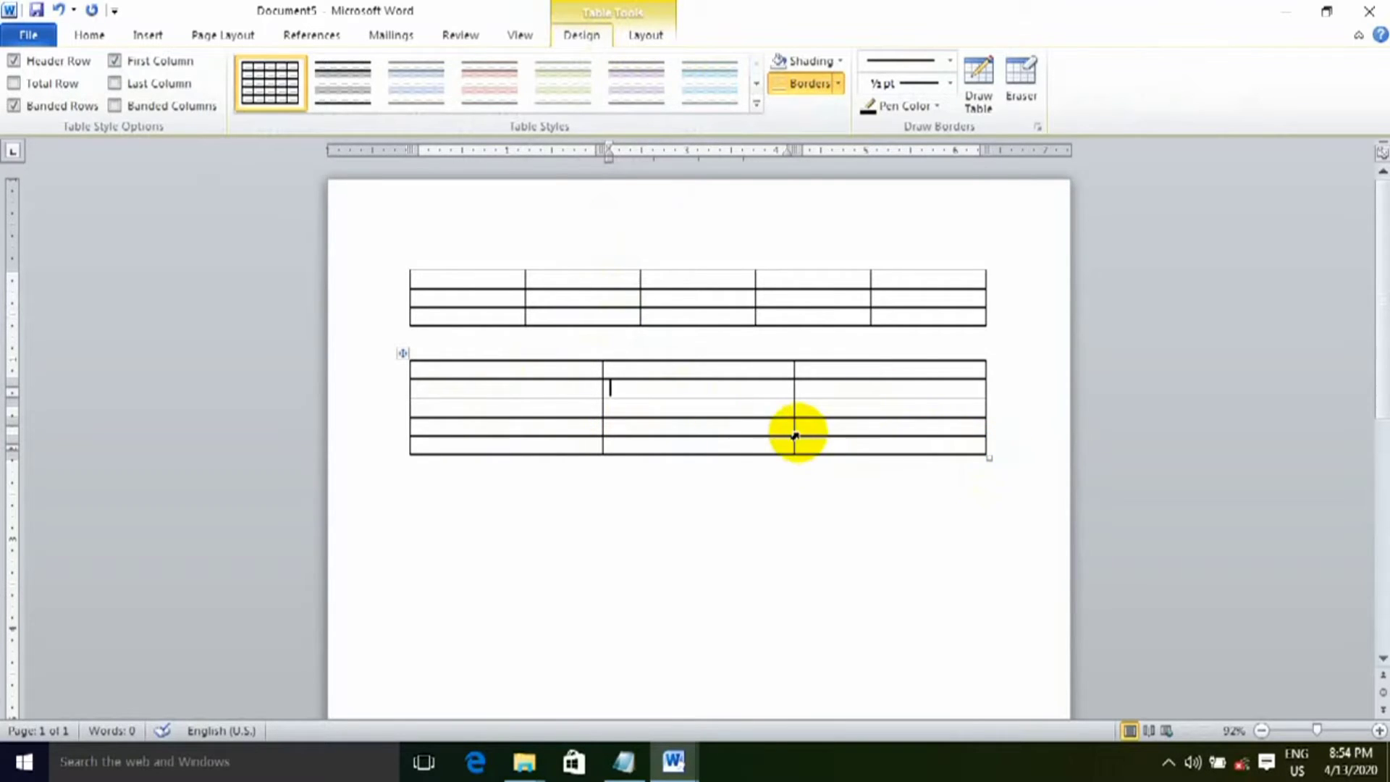
{"action": "left_click", "coordinate": [977, 448]}
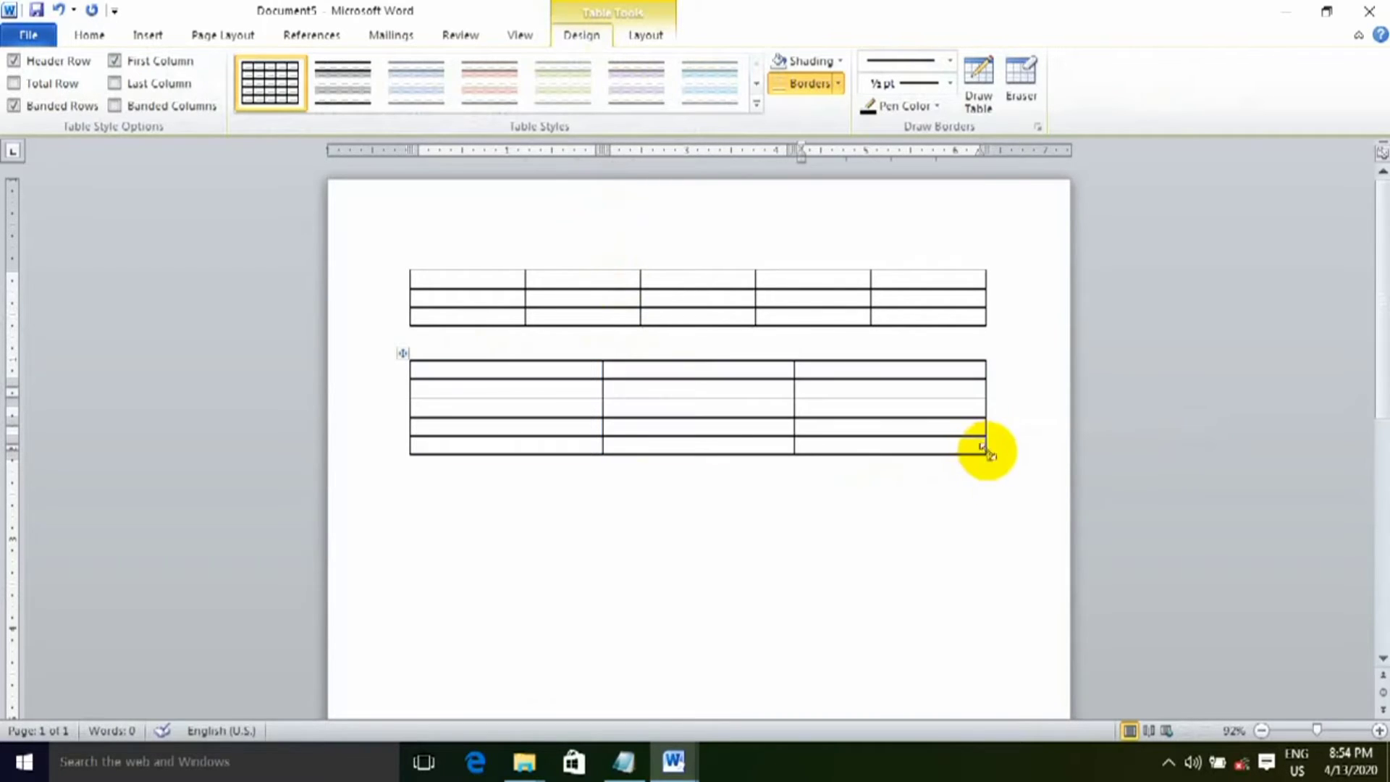
Resize the lower table with its handle and move it lower on the page.
{"action": "mouse_move", "coordinate": [989, 455]}
{"action": "left_mouse_down"}
{"action": "mouse_move", "coordinate": [984, 575]}
{"action": "mouse_move", "coordinate": [999, 538]}
{"action": "mouse_move", "coordinate": [986, 463]}
{"action": "left_mouse_up"}
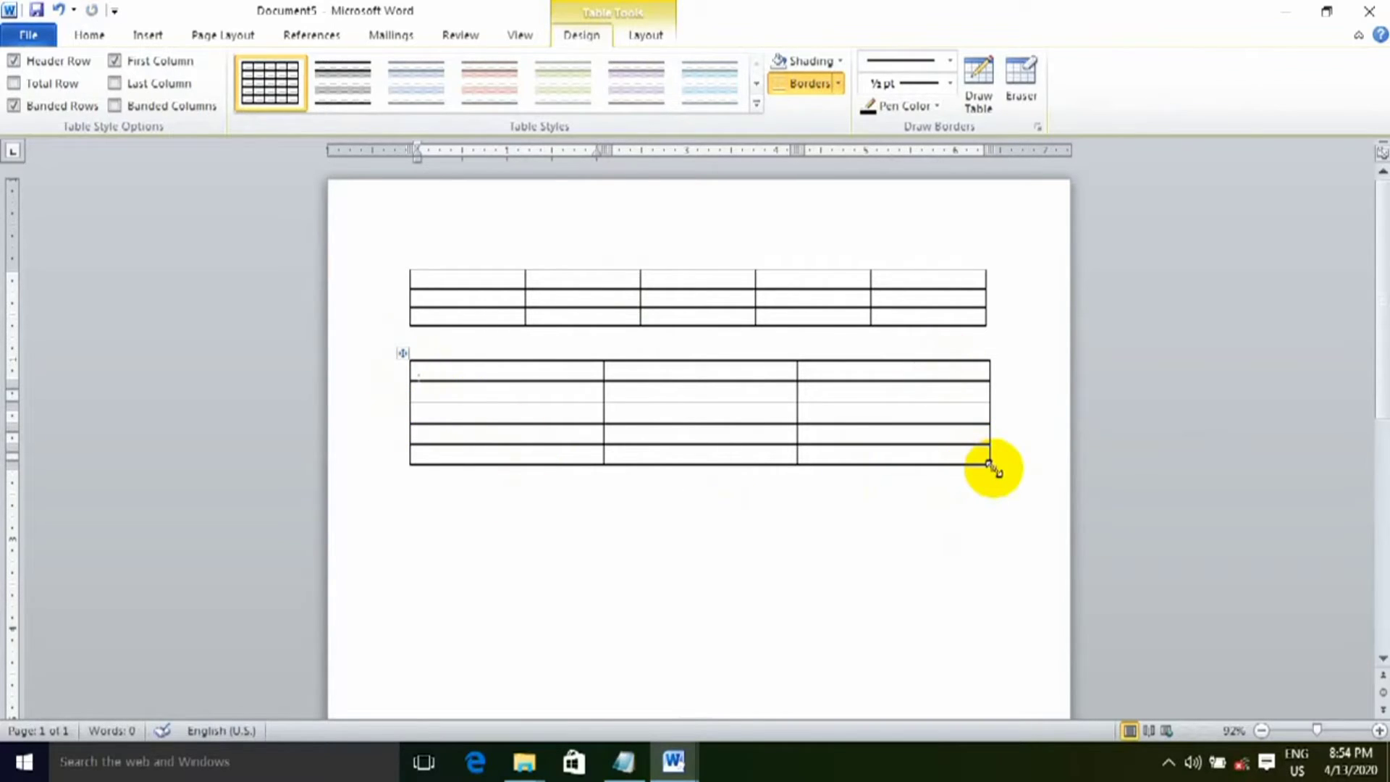
{"action": "left_click_drag", "start_coordinate": [990, 468], "coordinate": [991, 580]}
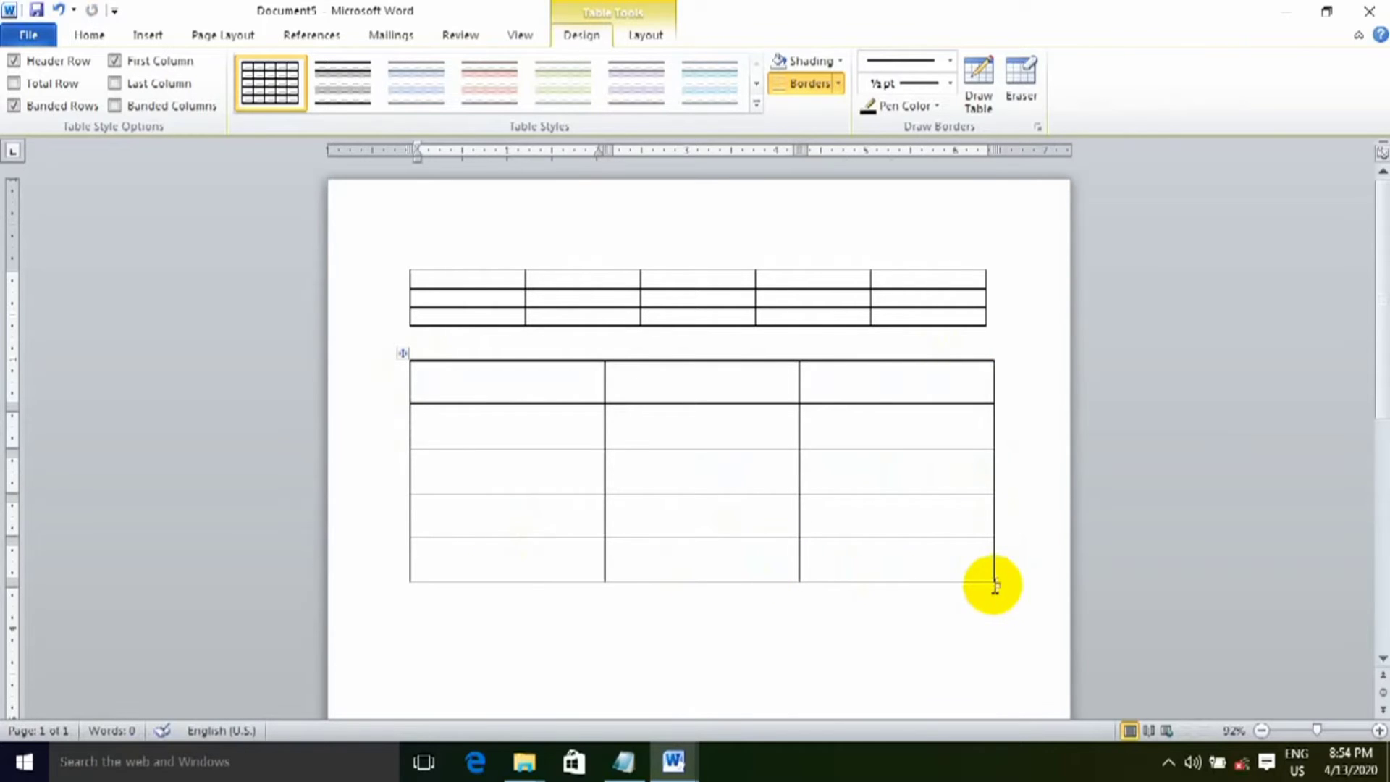
{"action": "left_click_drag", "start_coordinate": [1000, 583], "coordinate": [997, 516]}
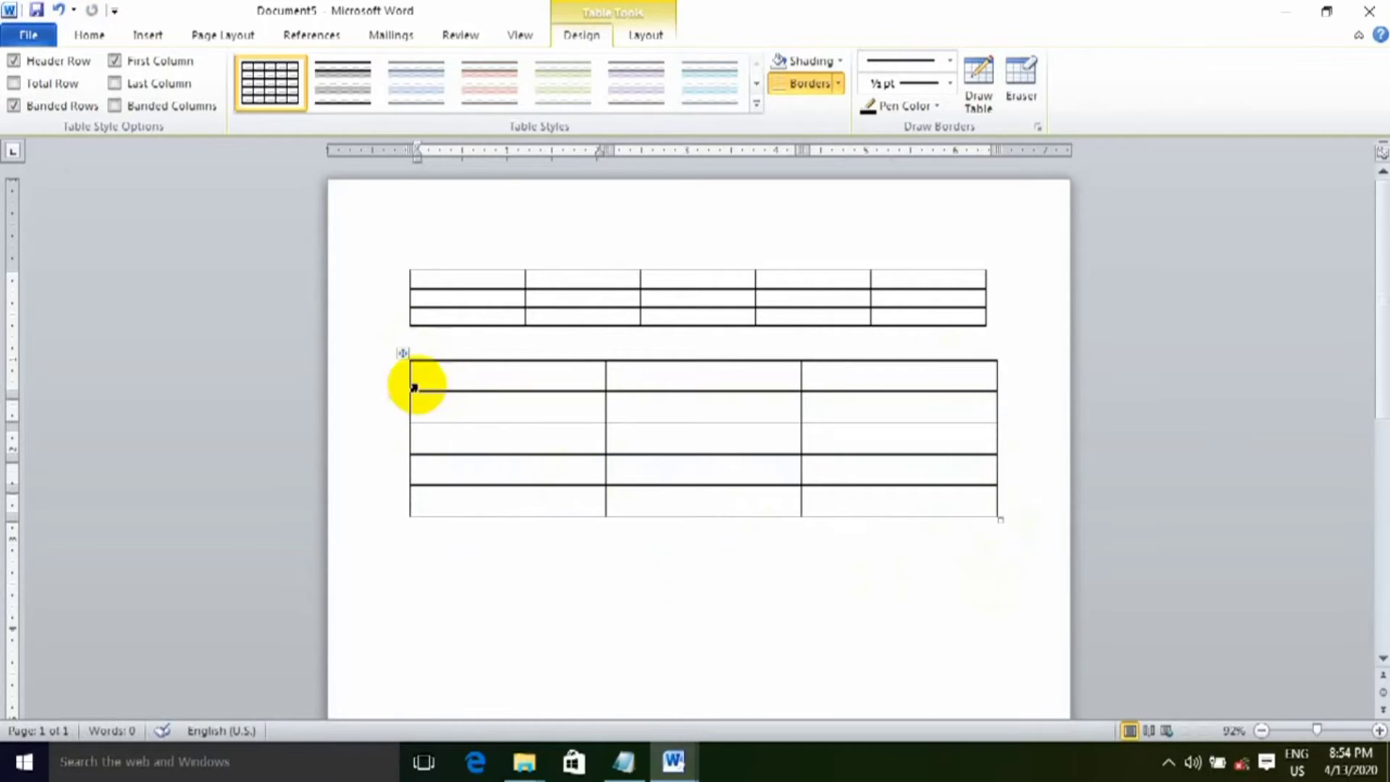
{"action": "mouse_move", "coordinate": [400, 354]}
{"action": "left_mouse_down"}
{"action": "mouse_move", "coordinate": [404, 559]}
{"action": "mouse_move", "coordinate": [400, 389]}
{"action": "left_mouse_up"}
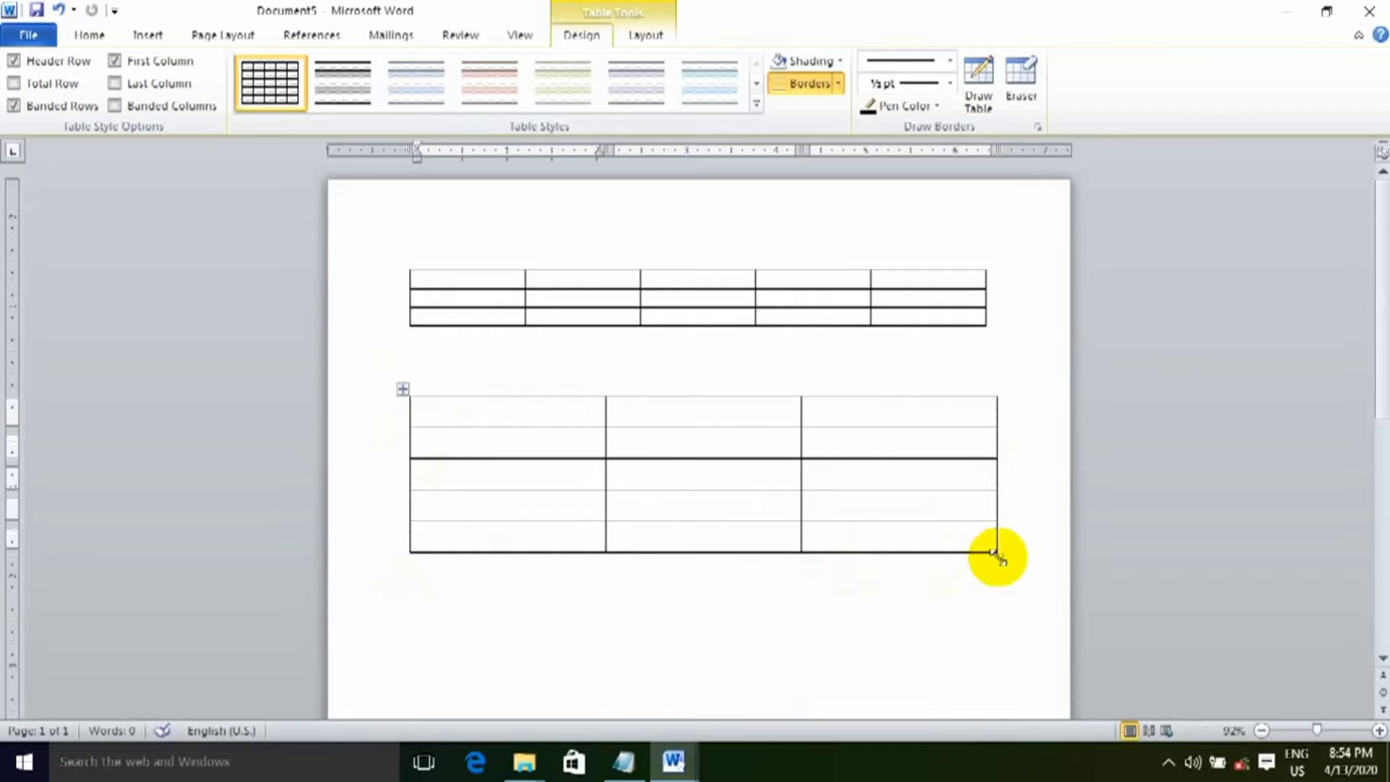
{"action": "left_click_drag", "start_coordinate": [997, 556], "coordinate": [748, 604]}
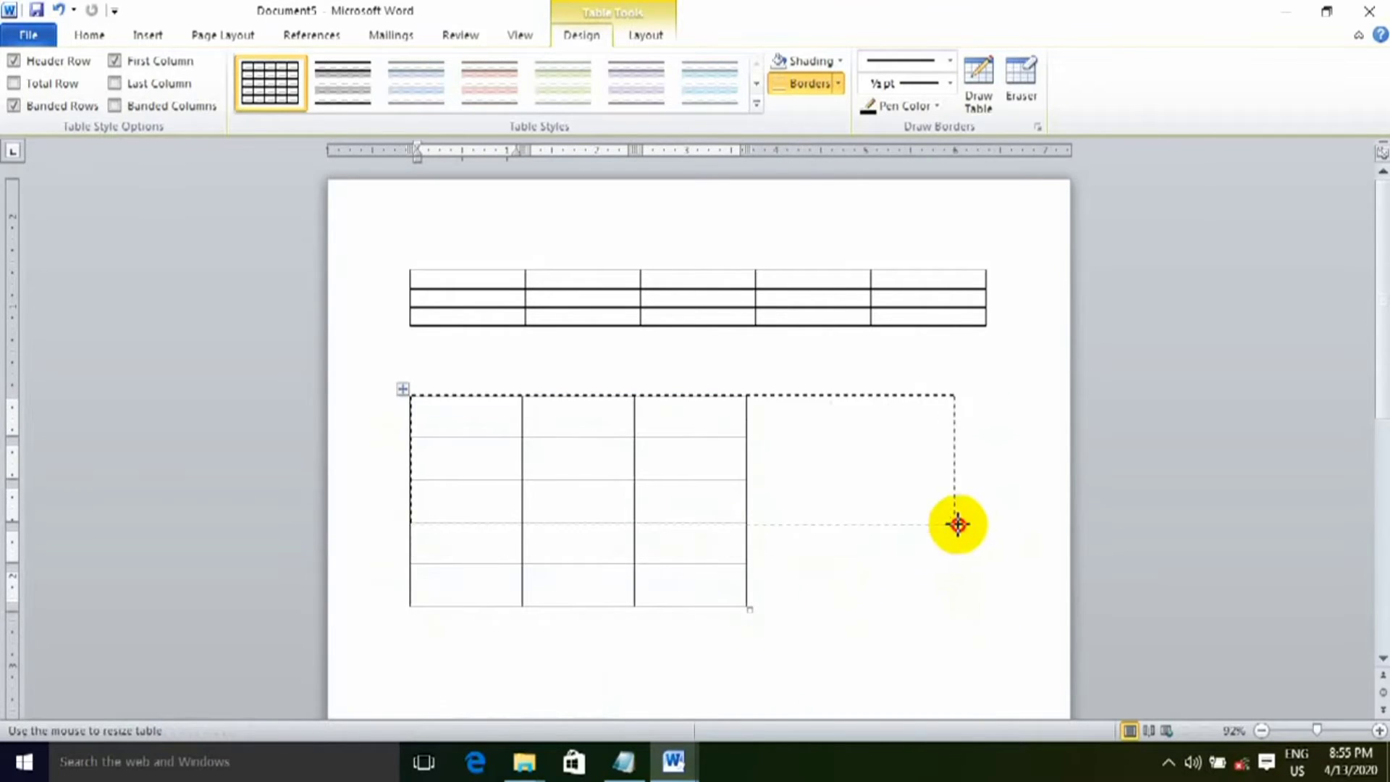
{"action": "left_click_drag", "start_coordinate": [747, 606], "coordinate": [983, 543]}
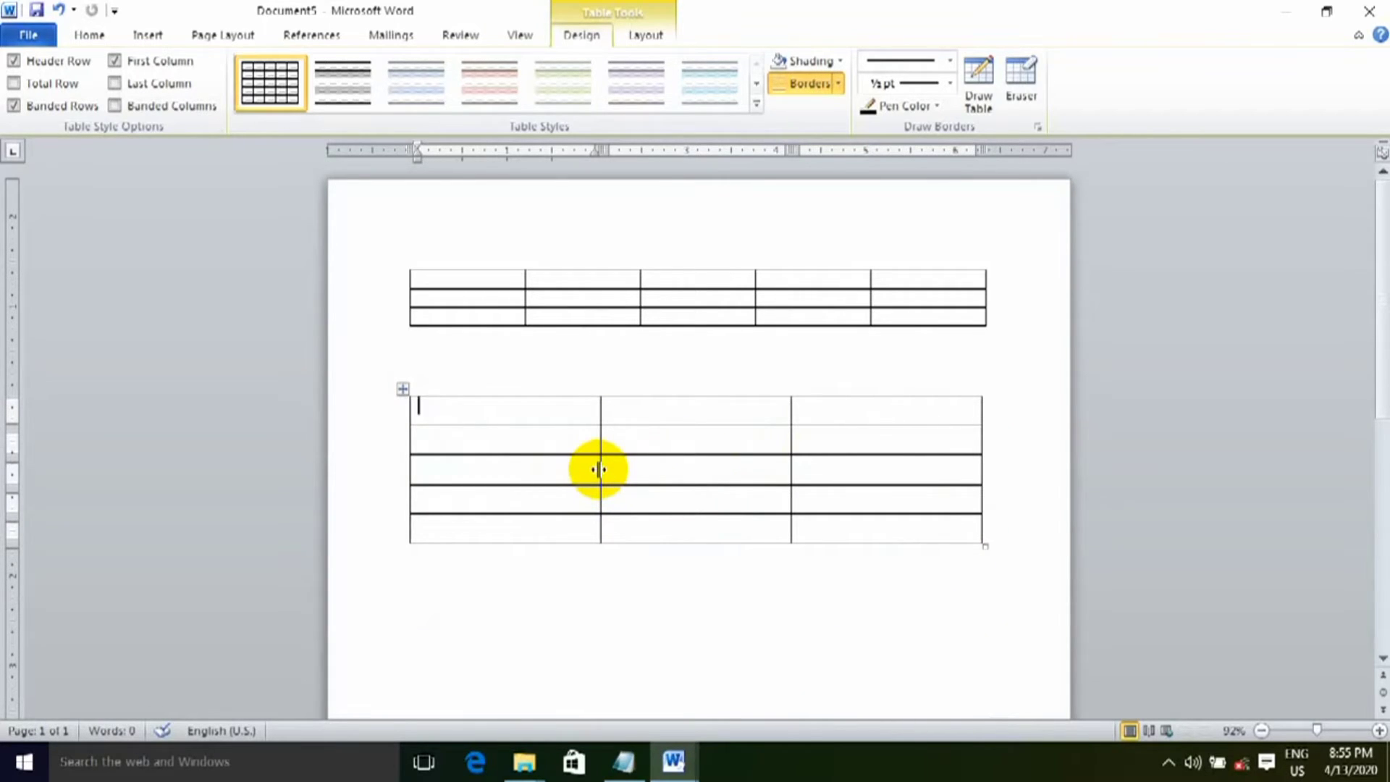
Narrow the first column, widen the middle column, and heighten the second row.
{"action": "left_click_drag", "start_coordinate": [598, 469], "coordinate": [473, 475]}
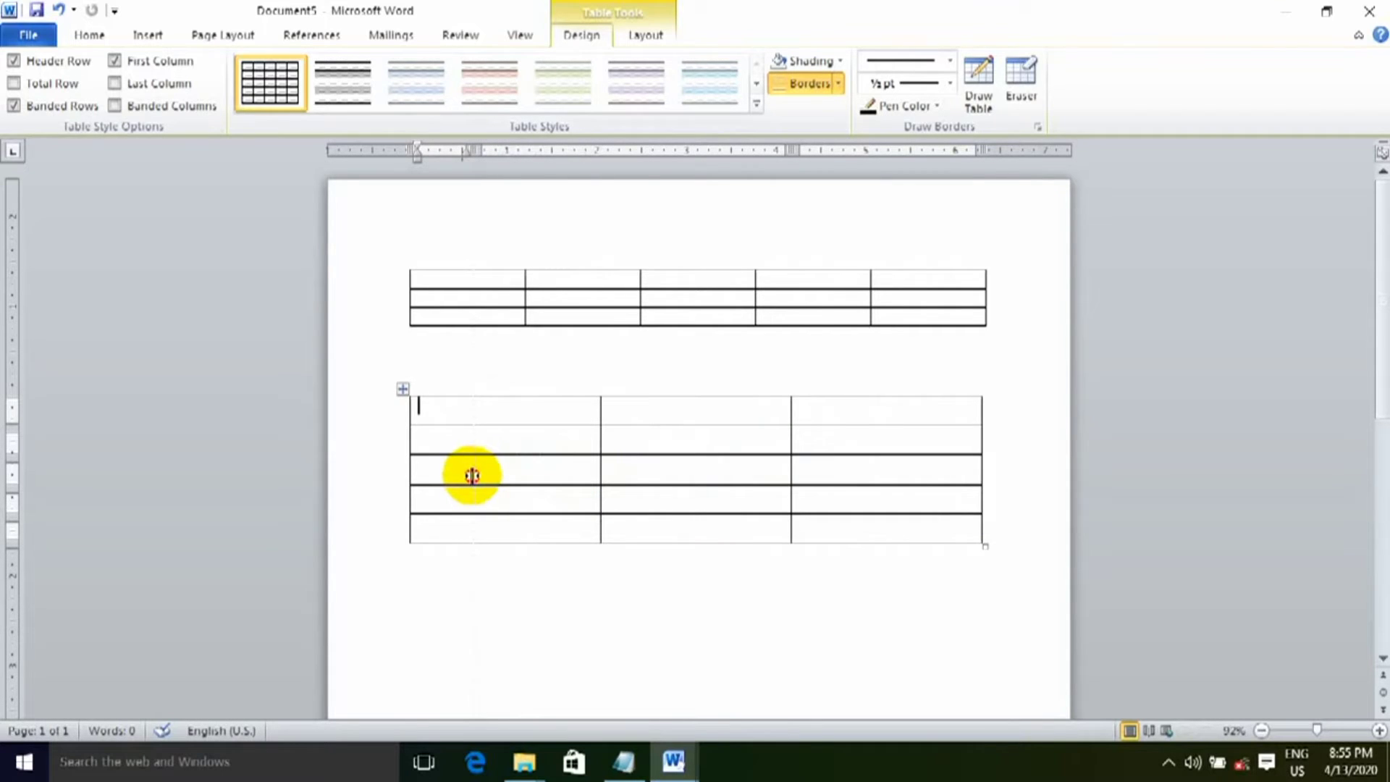
{"action": "left_click_drag", "start_coordinate": [478, 475], "coordinate": [480, 471]}
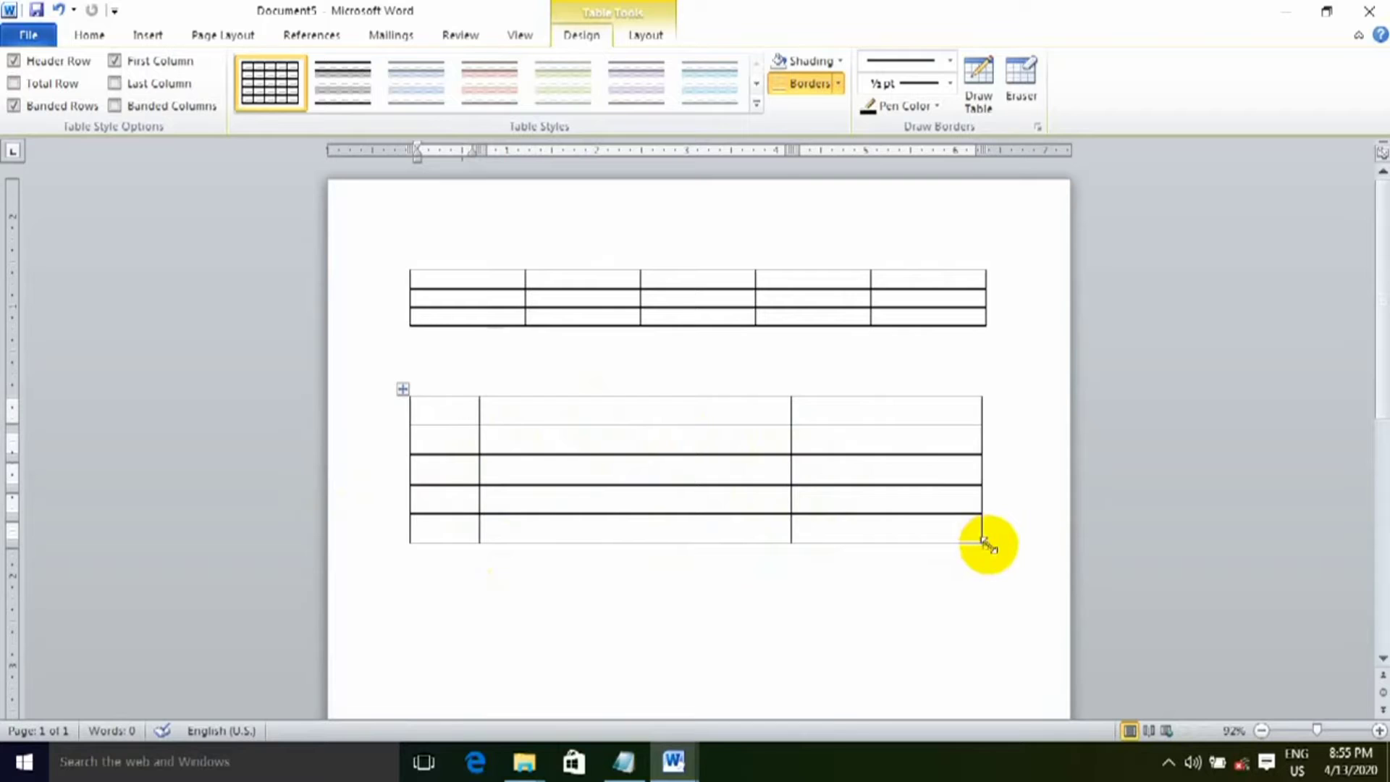
{"action": "mouse_move", "coordinate": [984, 544]}
{"action": "left_mouse_down"}
{"action": "mouse_move", "coordinate": [987, 642]}
{"action": "mouse_move", "coordinate": [985, 521]}
{"action": "left_mouse_up"}
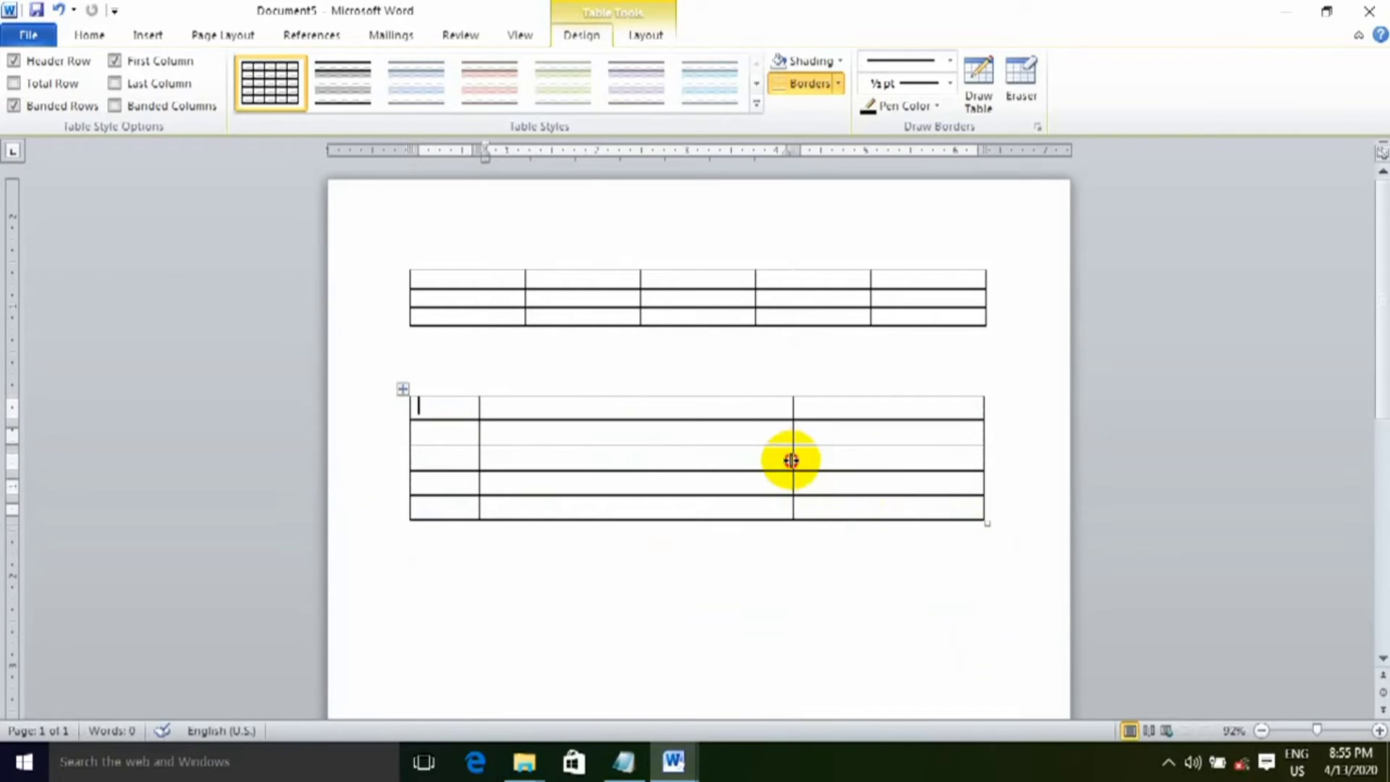
{"action": "left_click_drag", "start_coordinate": [790, 461], "coordinate": [882, 467]}
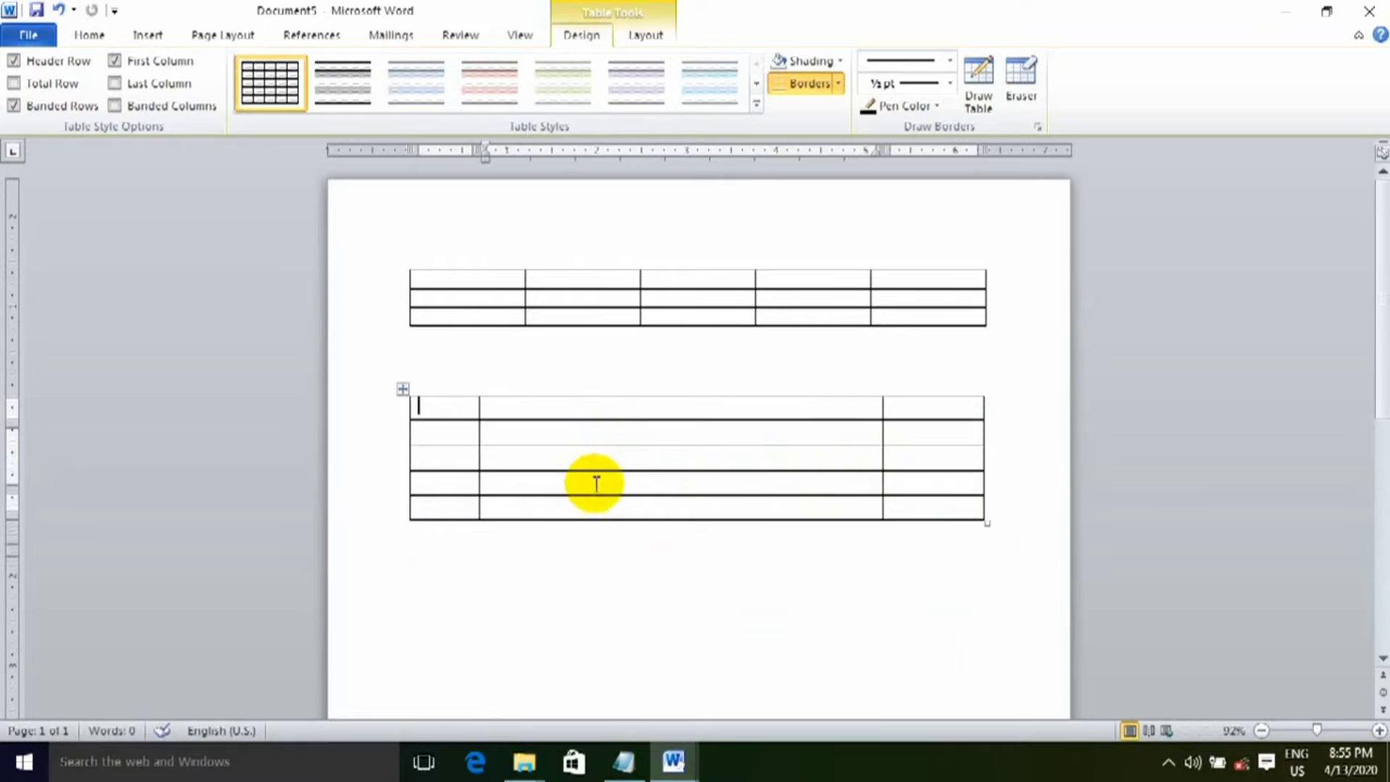
{"action": "left_click_drag", "start_coordinate": [595, 484], "coordinate": [609, 445]}
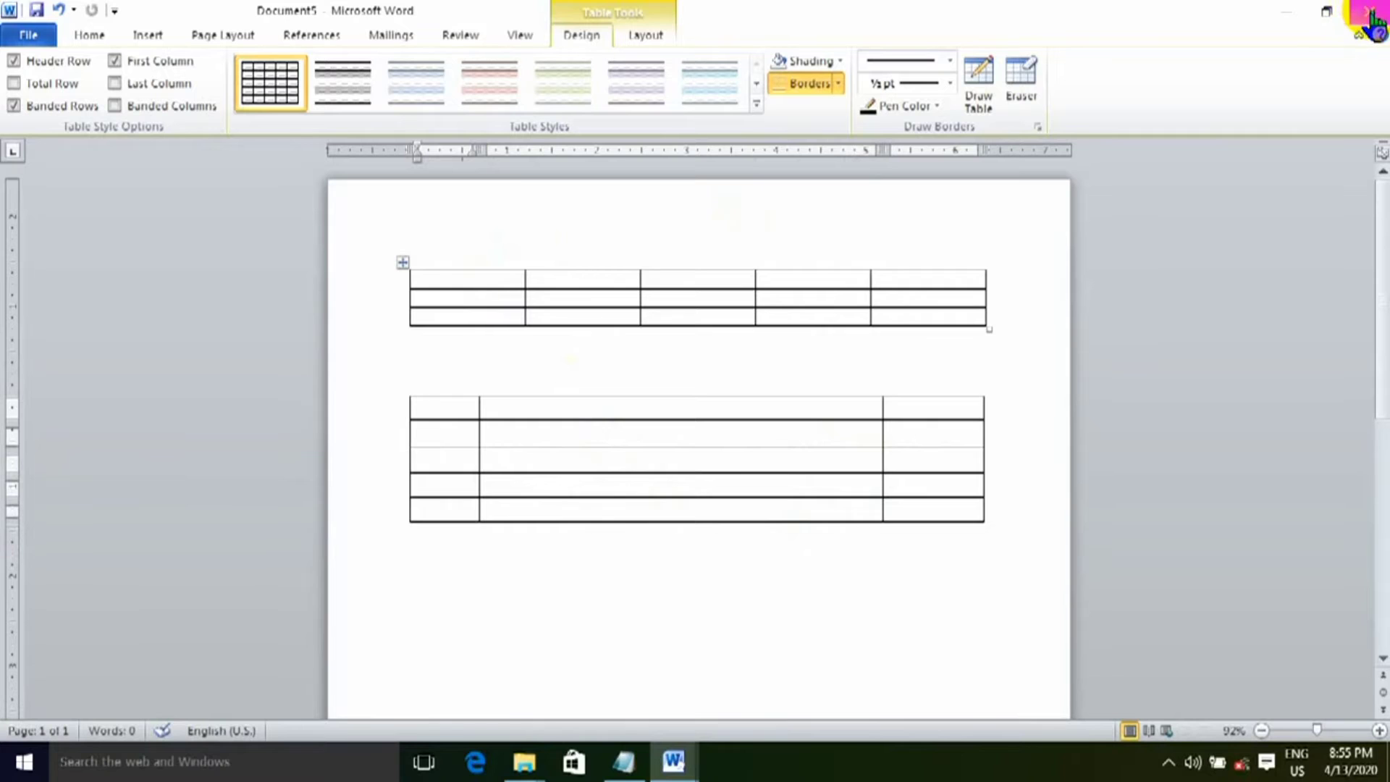
{"action": "mouse_move", "coordinate": [673, 762]}
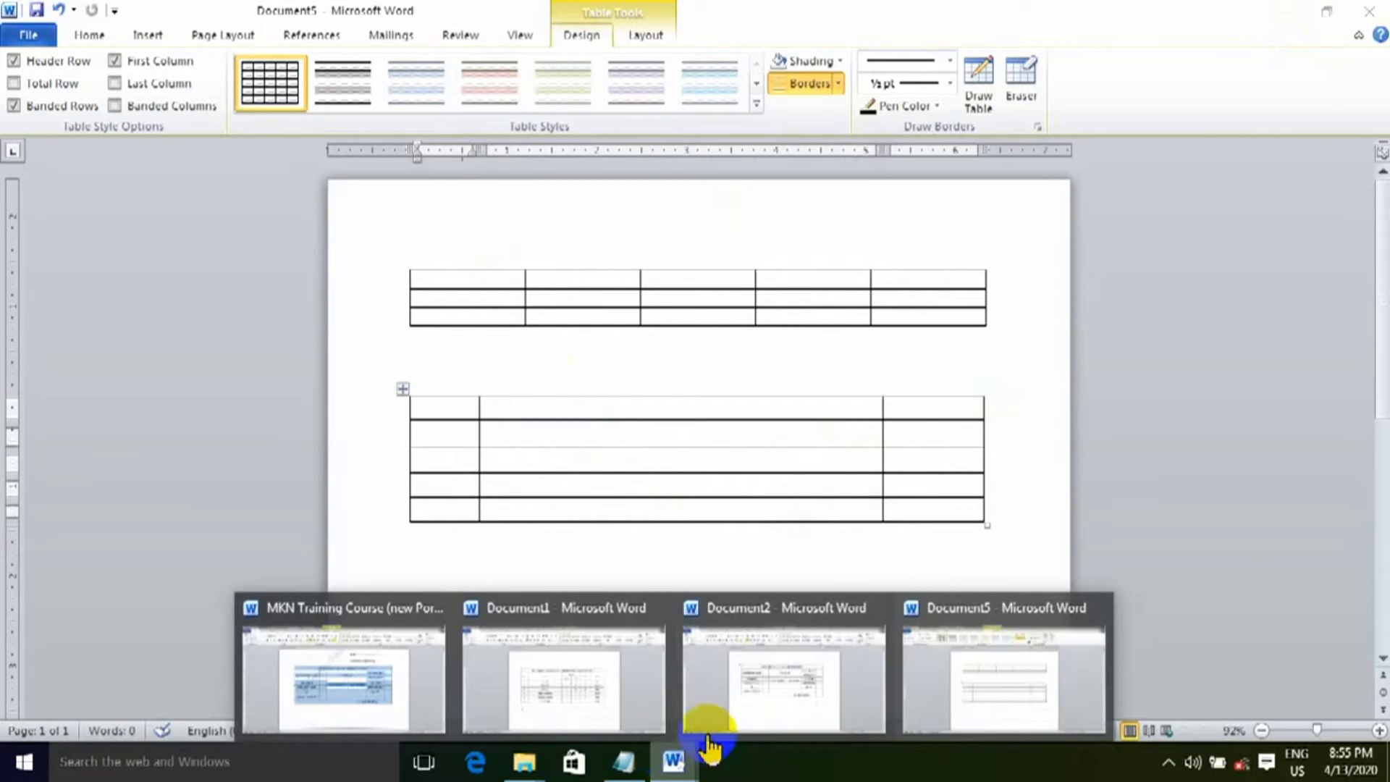
Switch to Document1 and place the caret below the finished schedule table.
{"action": "mouse_move", "coordinate": [563, 679]}
{"action": "left_click", "coordinate": [592, 708]}
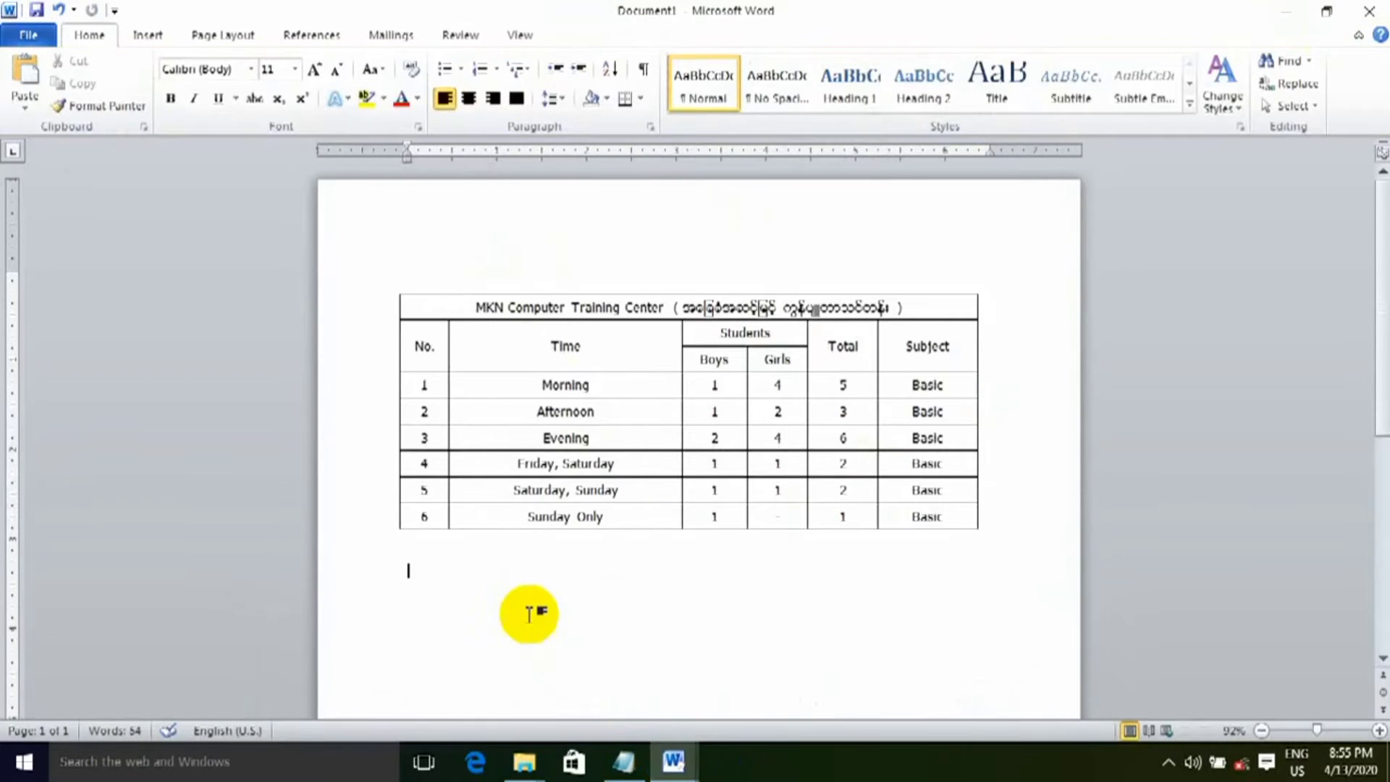
{"action": "scroll", "coordinate": [569, 543], "scroll_direction": "down", "scroll_amount": 1}
{"action": "scroll", "coordinate": [579, 530], "scroll_direction": "down", "scroll_amount": 1}
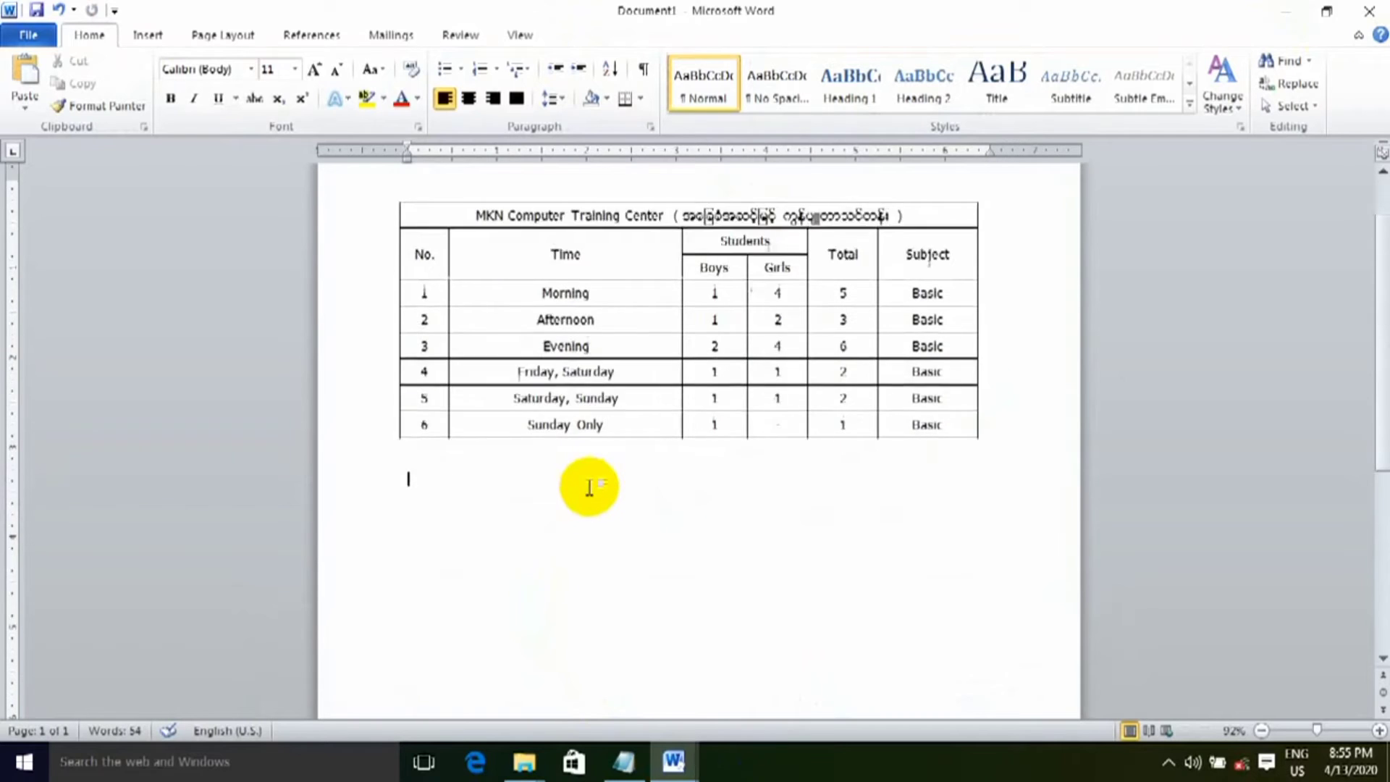
{"action": "scroll", "coordinate": [589, 485], "scroll_direction": "down", "scroll_amount": 1}
{"action": "scroll", "coordinate": [587, 482], "scroll_direction": "up", "scroll_amount": 1}
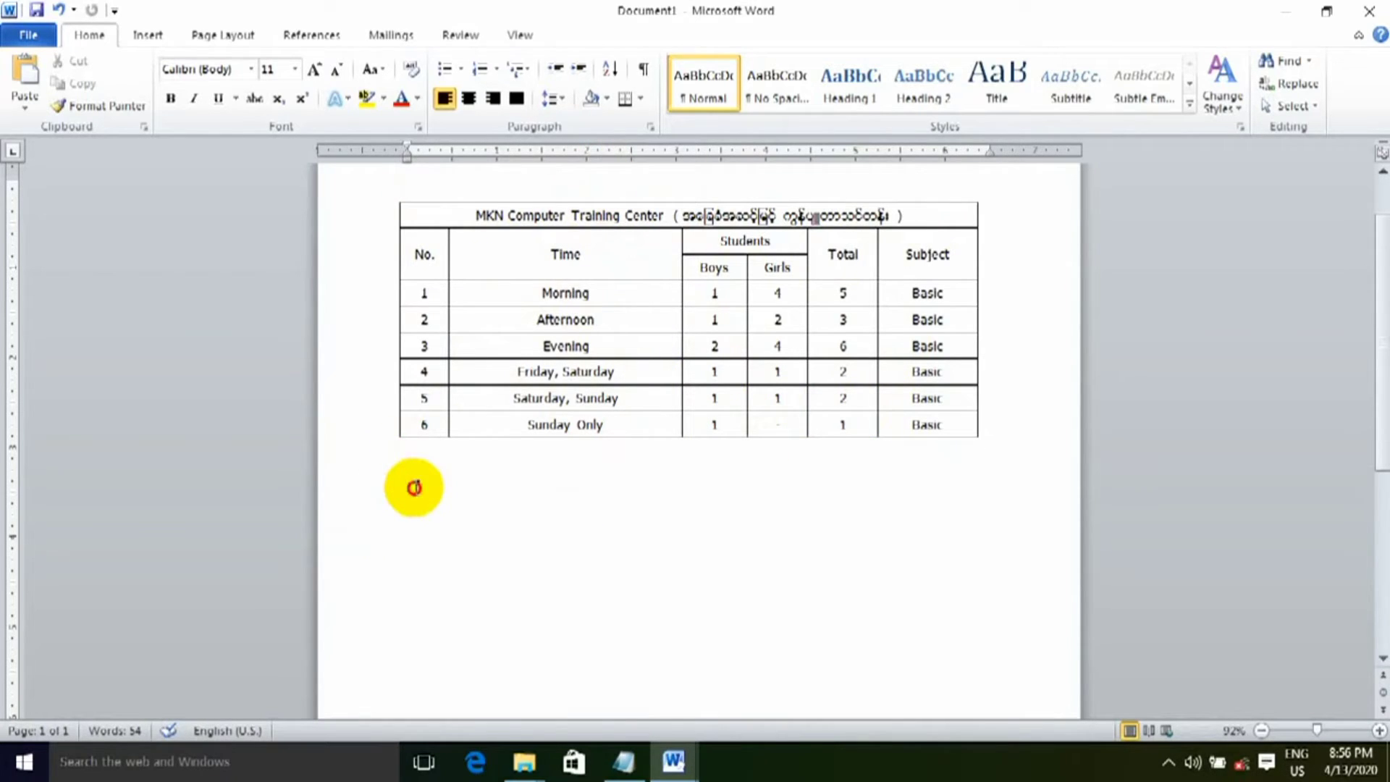
{"action": "left_click", "coordinate": [406, 449]}
{"action": "left_click", "coordinate": [414, 449]}
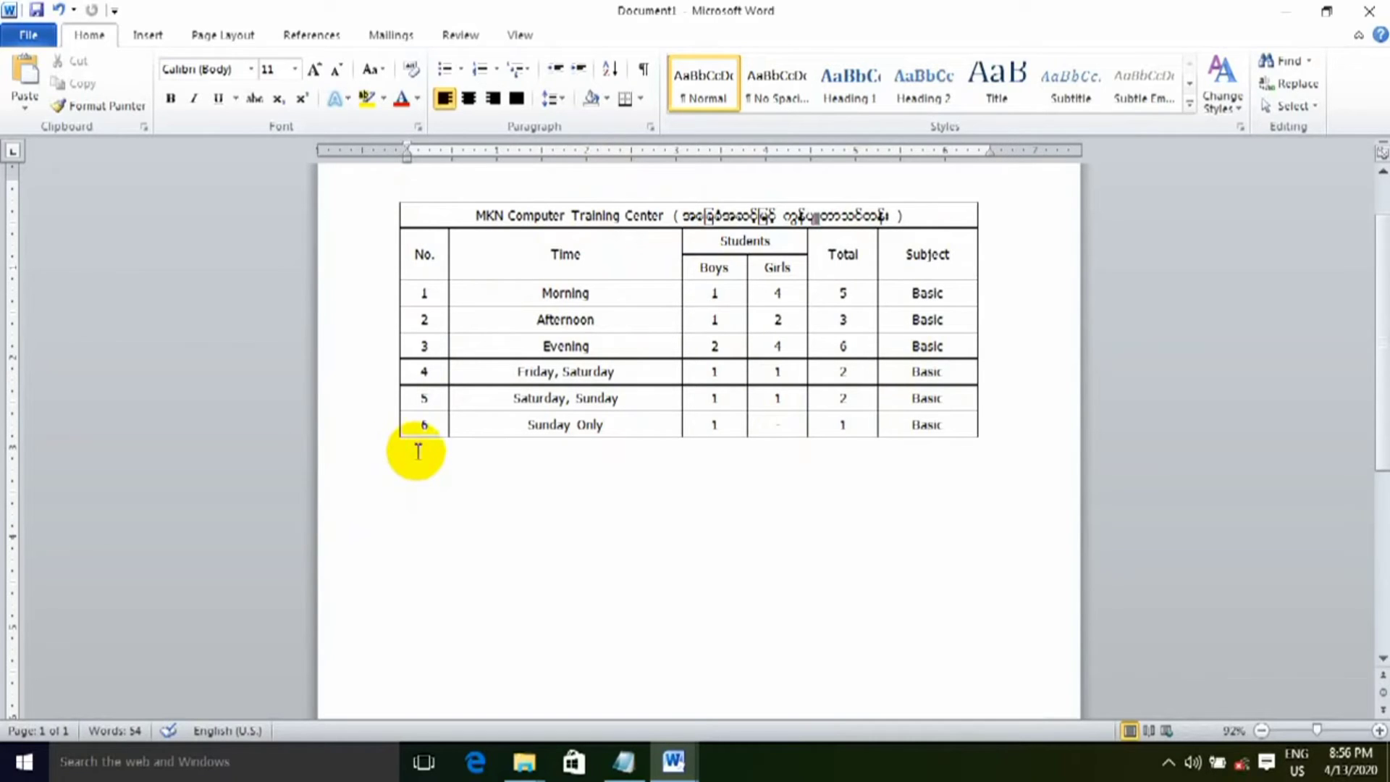
{"action": "mouse_move", "coordinate": [565, 430]}
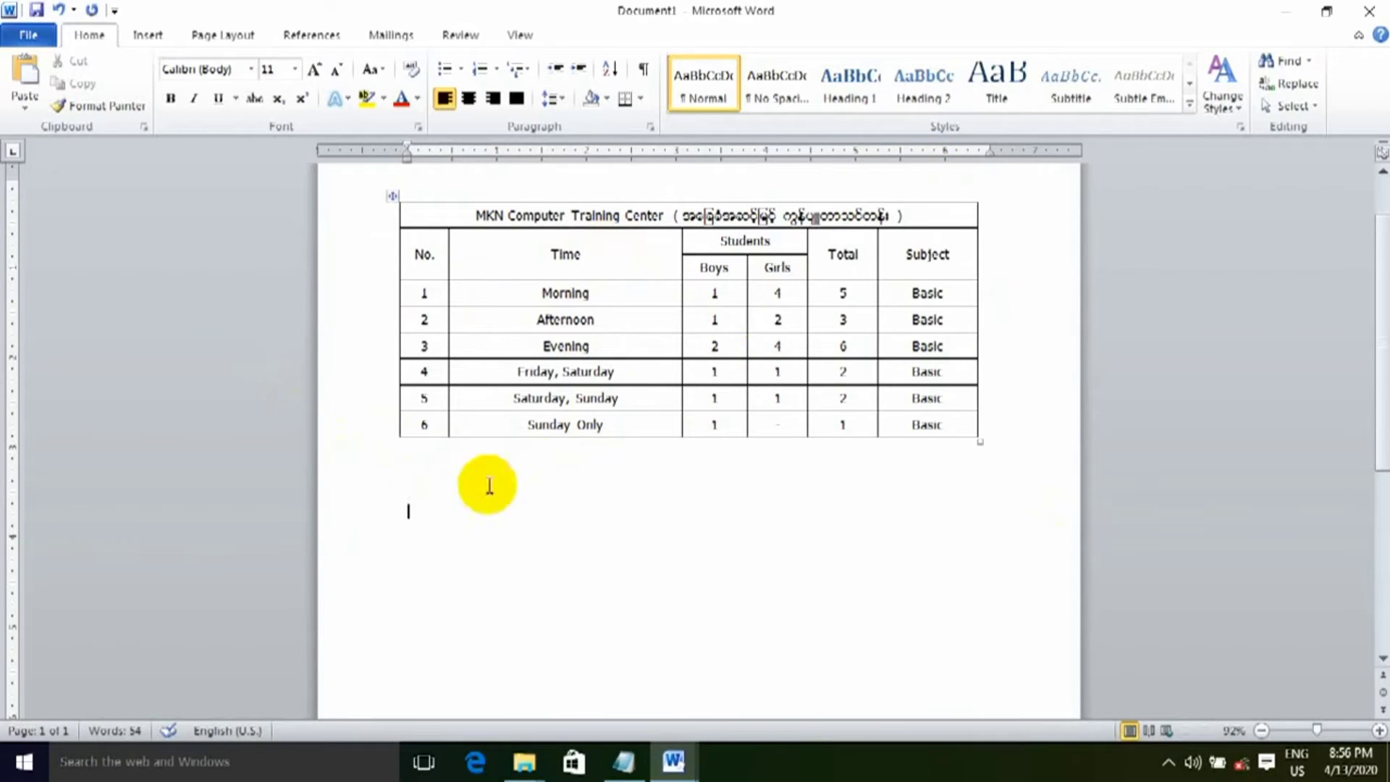
Create a 6-column, 9-row table through the Insert Table dialog.
{"action": "left_click", "coordinate": [149, 44]}
{"action": "left_click", "coordinate": [162, 89]}
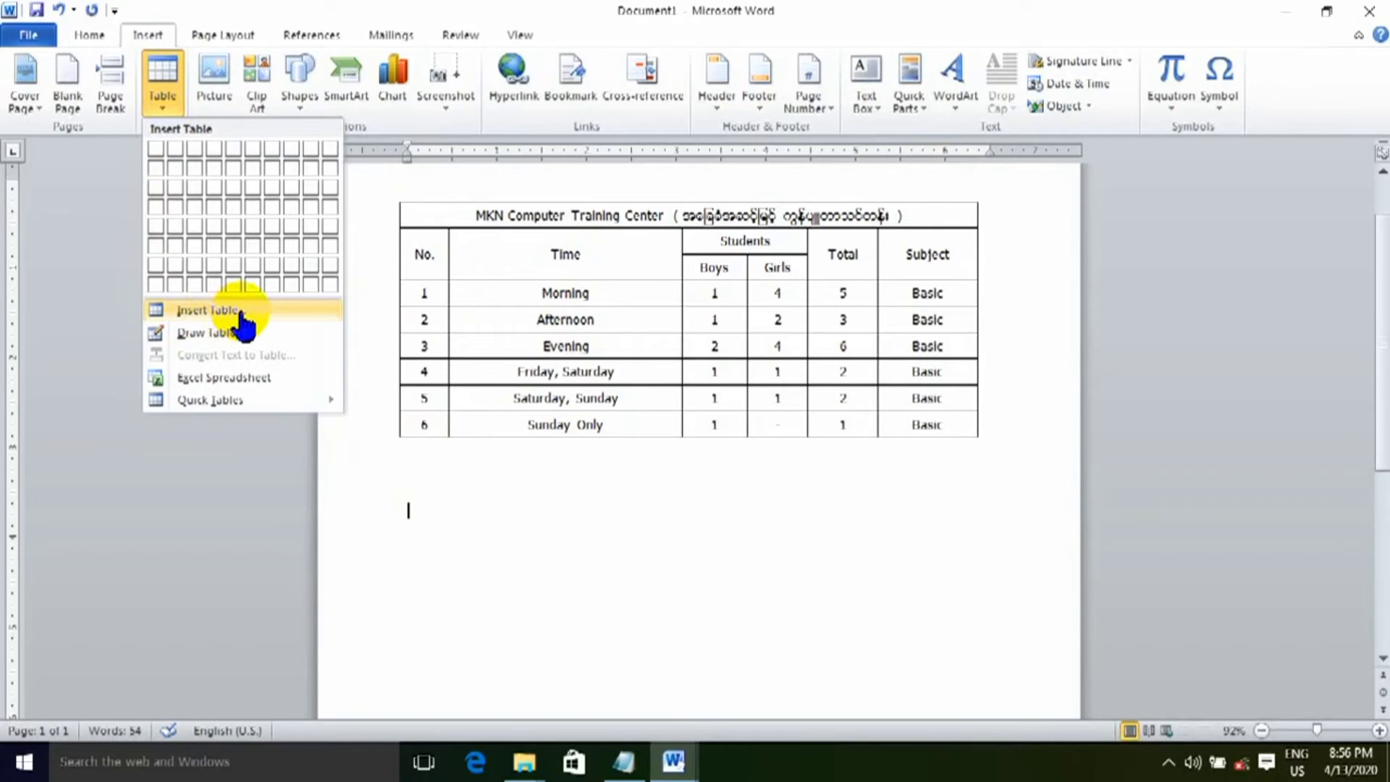
{"action": "left_click", "coordinate": [207, 311]}
{"action": "left_click_drag", "start_coordinate": [689, 306], "coordinate": [676, 489]}
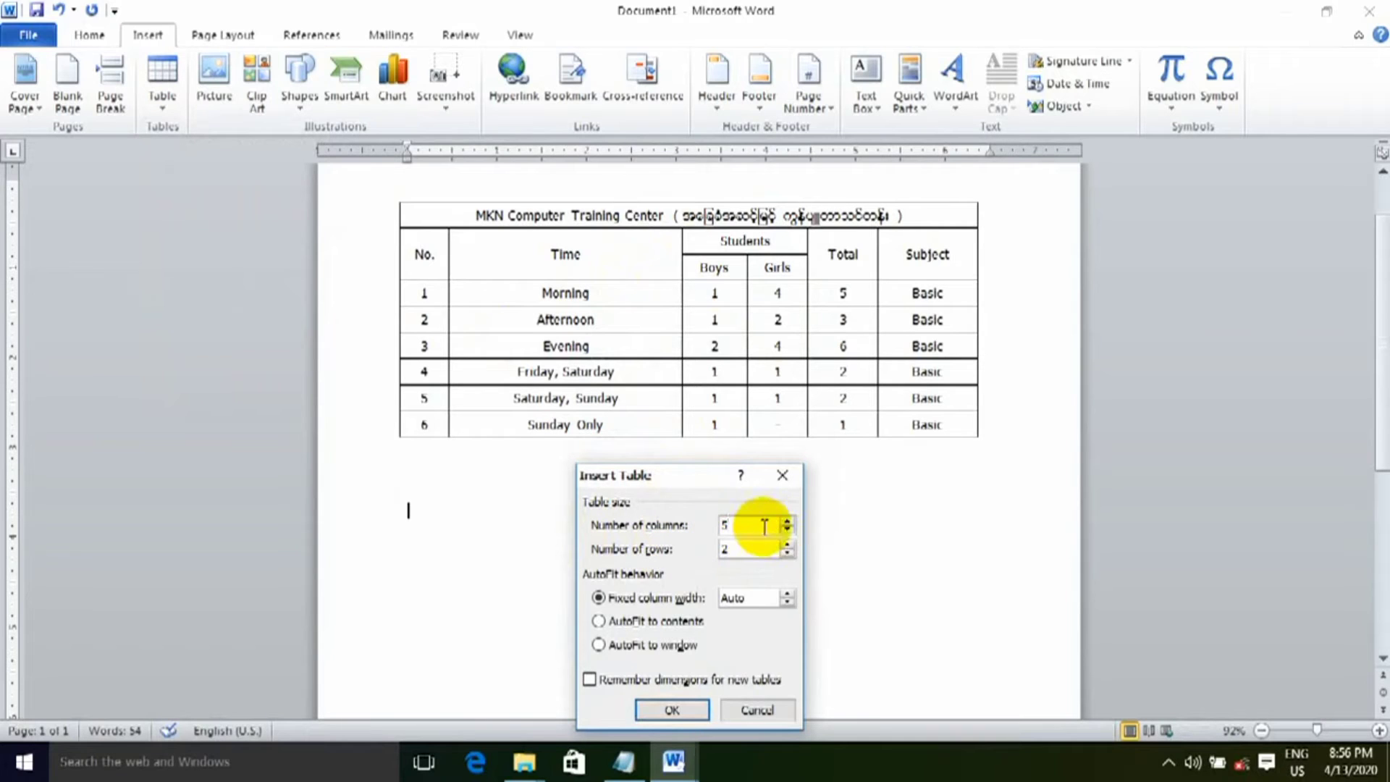
{"action": "left_click_drag", "start_coordinate": [717, 528], "coordinate": [751, 527]}
{"action": "type", "text": "6"}
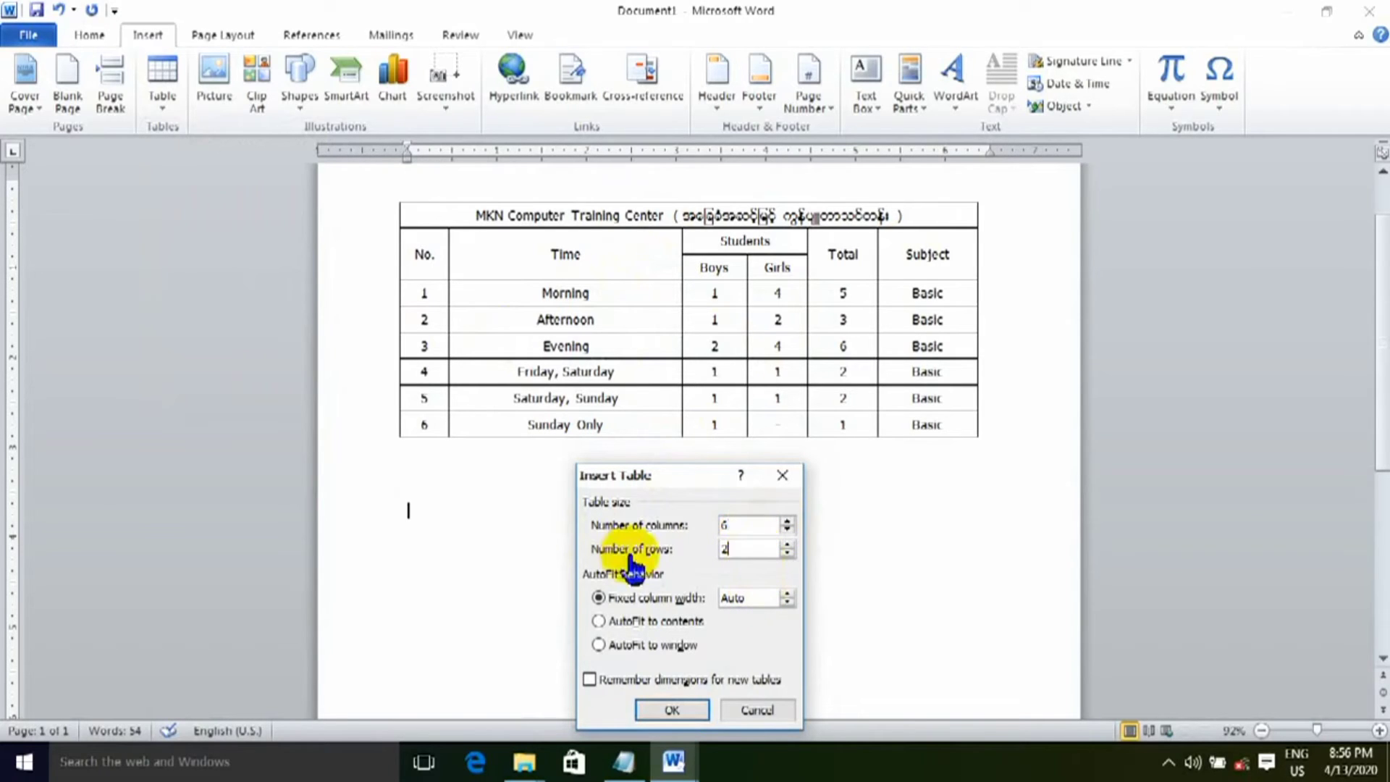
{"action": "left_click", "coordinate": [727, 549]}
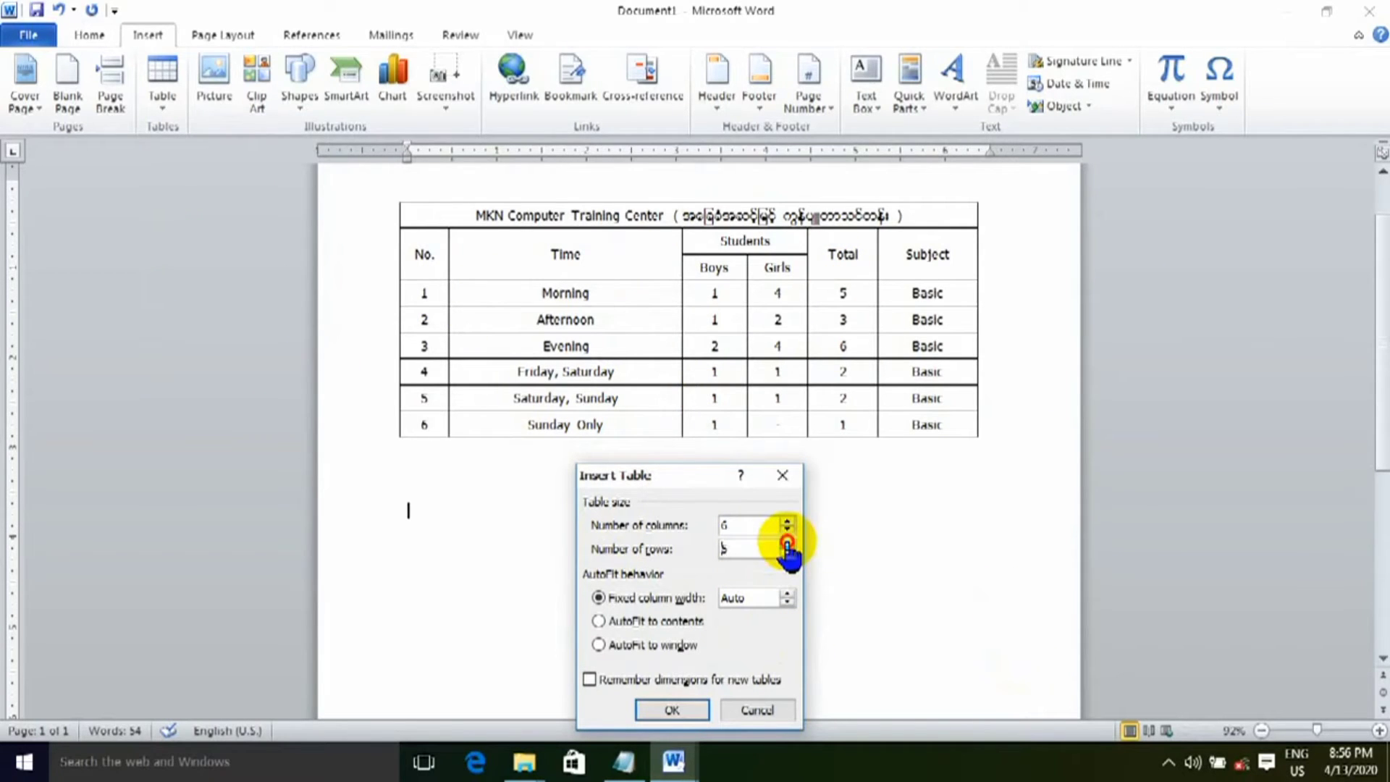
{"action": "type", "text": "9"}
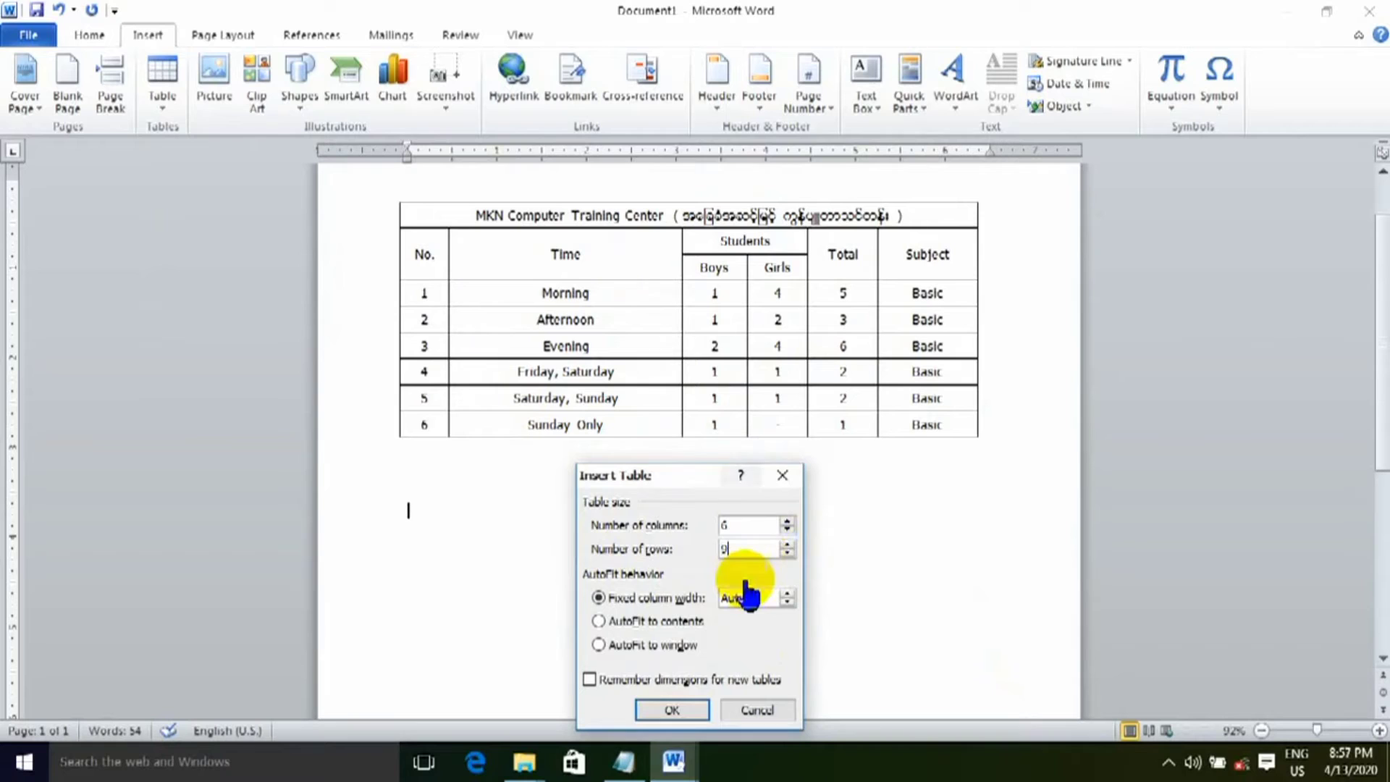
{"action": "left_click_drag", "start_coordinate": [664, 477], "coordinate": [661, 437]}
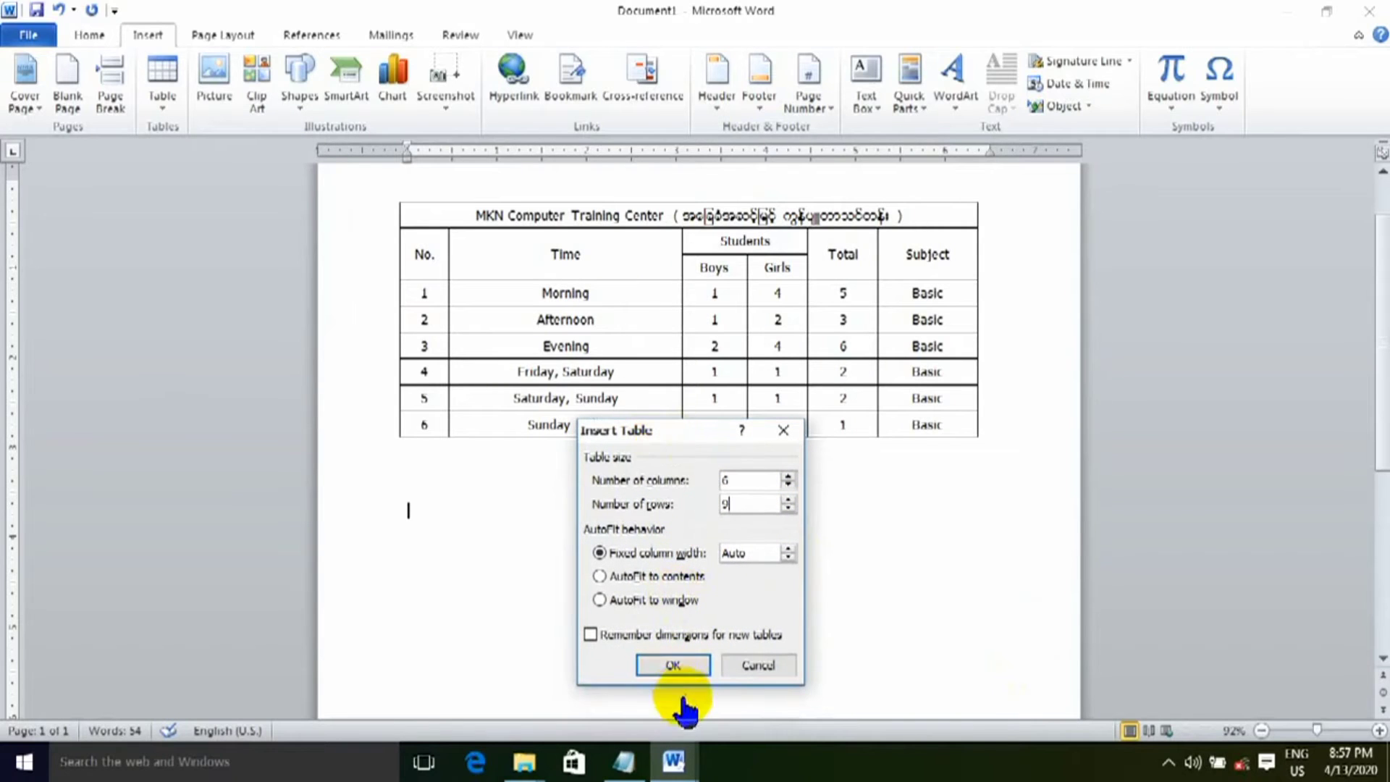
{"action": "left_click", "coordinate": [676, 665]}
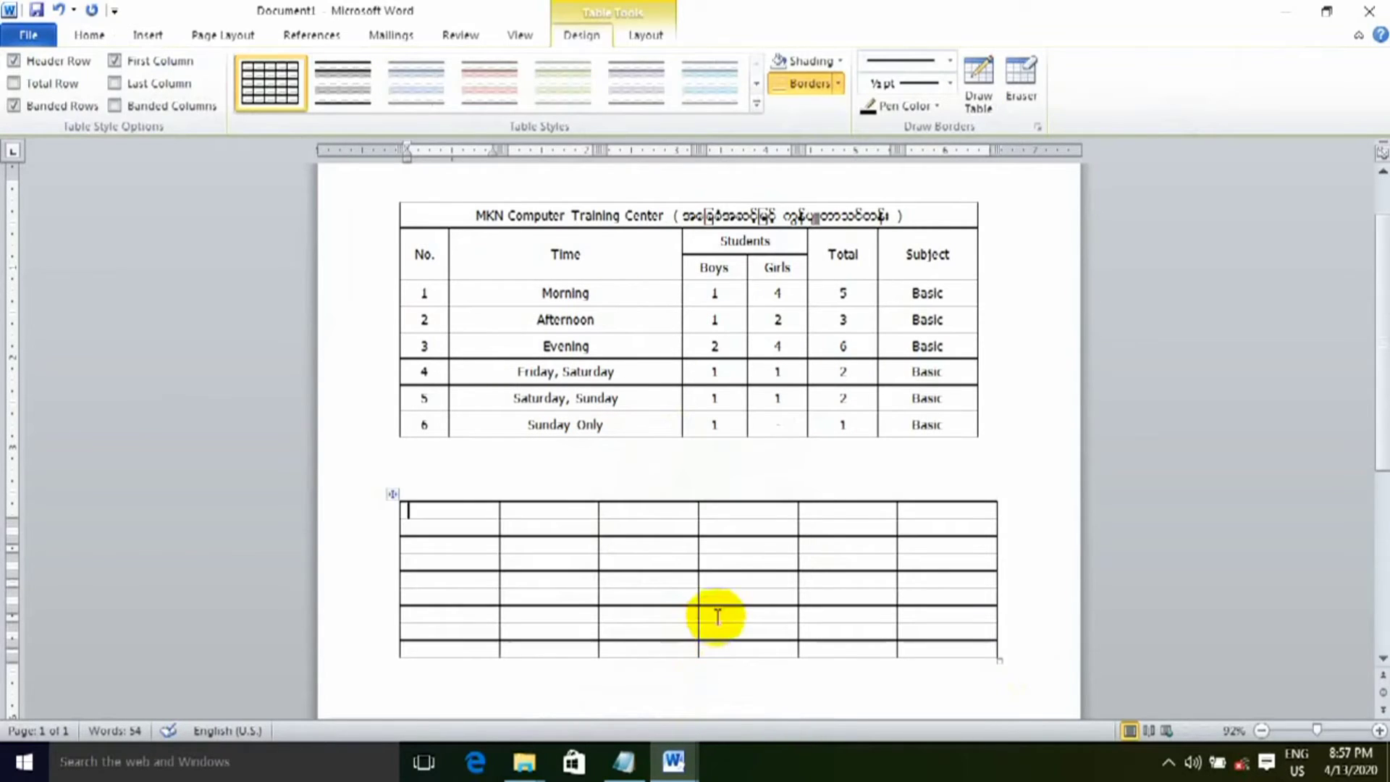
{"action": "scroll", "coordinate": [874, 507], "scroll_direction": "down", "scroll_amount": 1}
{"action": "scroll", "coordinate": [952, 646], "scroll_direction": "up", "scroll_amount": 2}
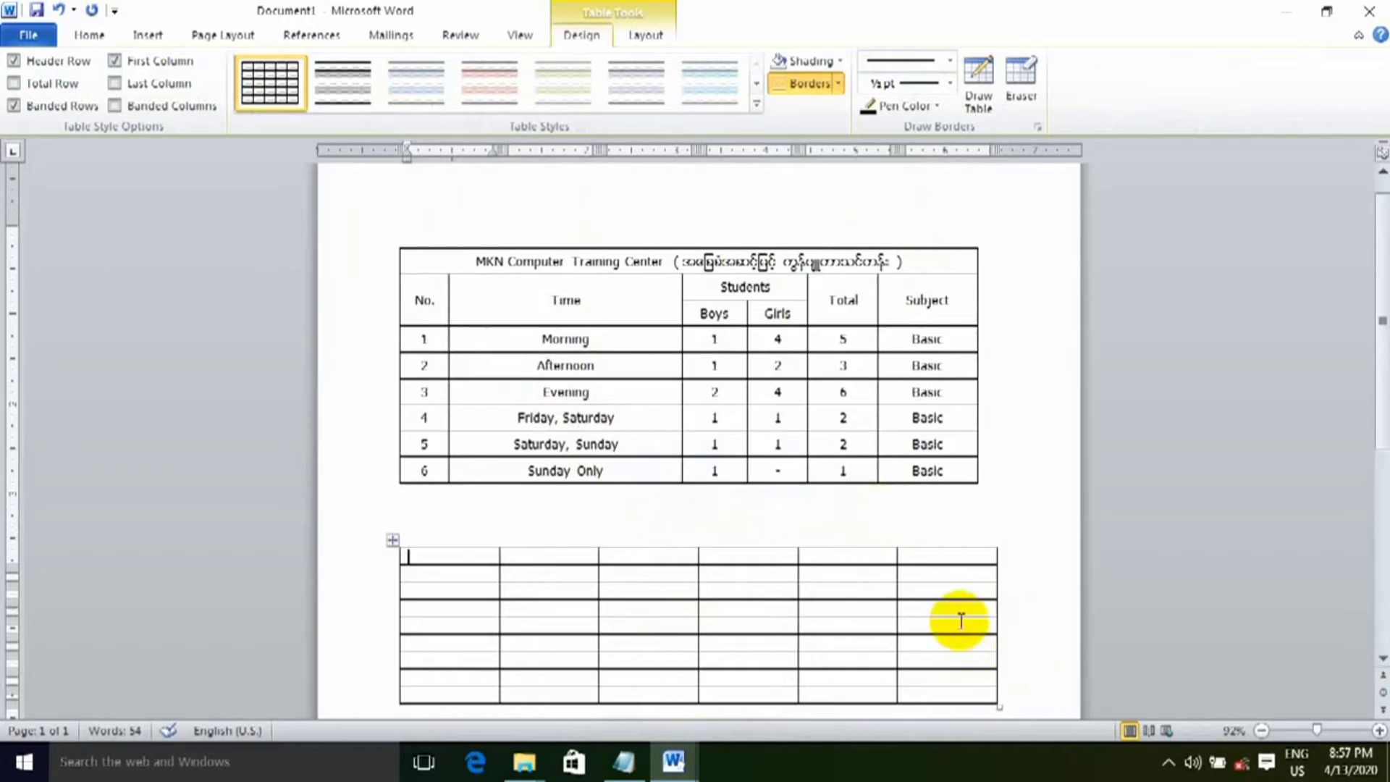
{"action": "scroll", "coordinate": [956, 620], "scroll_direction": "down", "scroll_amount": 1}
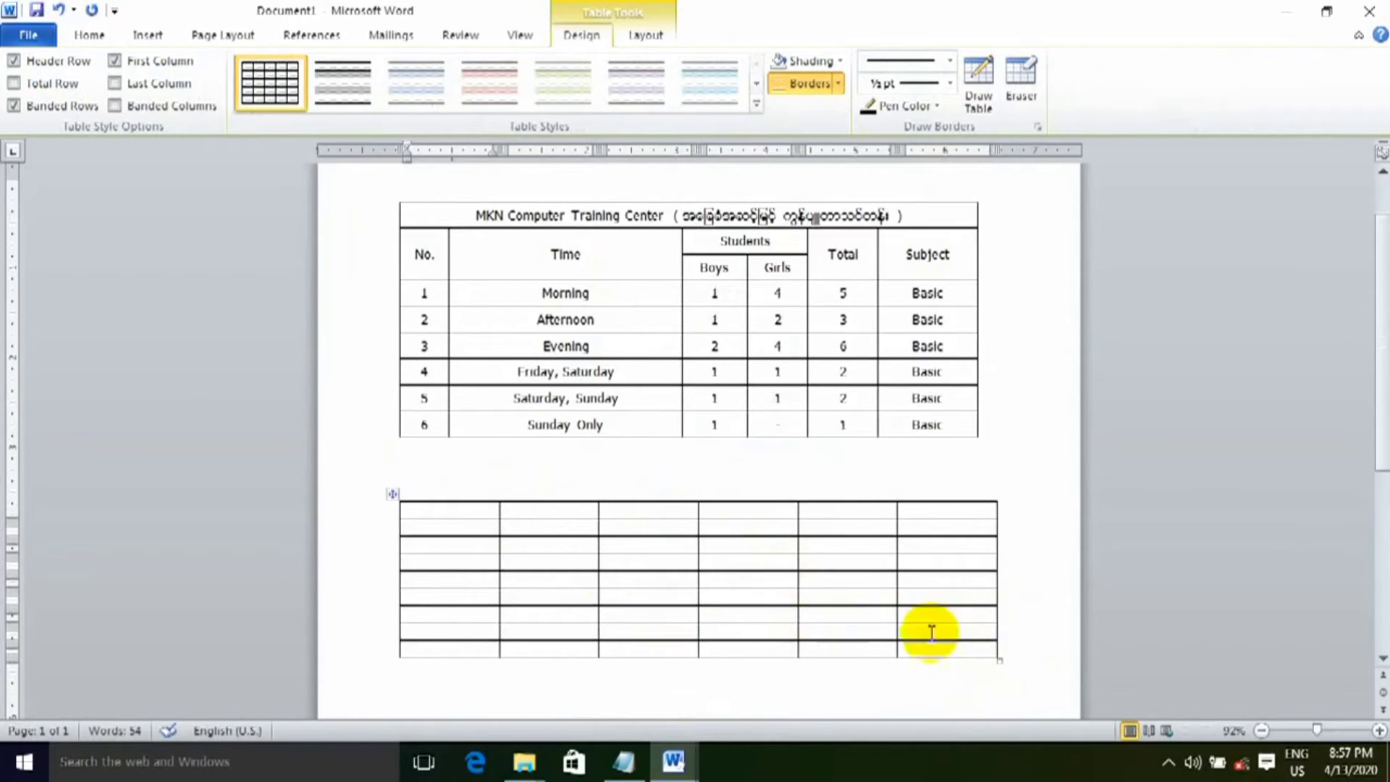
Stretch the 6x9 table downward to enlarge its rows, then select its first row.
{"action": "mouse_move", "coordinate": [998, 660]}
{"action": "left_mouse_down"}
{"action": "mouse_move", "coordinate": [994, 714]}
{"action": "mouse_move", "coordinate": [1024, 720]}
{"action": "mouse_move", "coordinate": [1141, 537]}
{"action": "mouse_move", "coordinate": [1261, 425]}
{"action": "mouse_move", "coordinate": [1248, 445]}
{"action": "mouse_move", "coordinate": [1042, 416]}
{"action": "mouse_move", "coordinate": [1006, 398]}
{"action": "mouse_move", "coordinate": [999, 360]}
{"action": "left_mouse_up"}
{"action": "scroll", "coordinate": [999, 359], "scroll_direction": "up", "scroll_amount": 3}
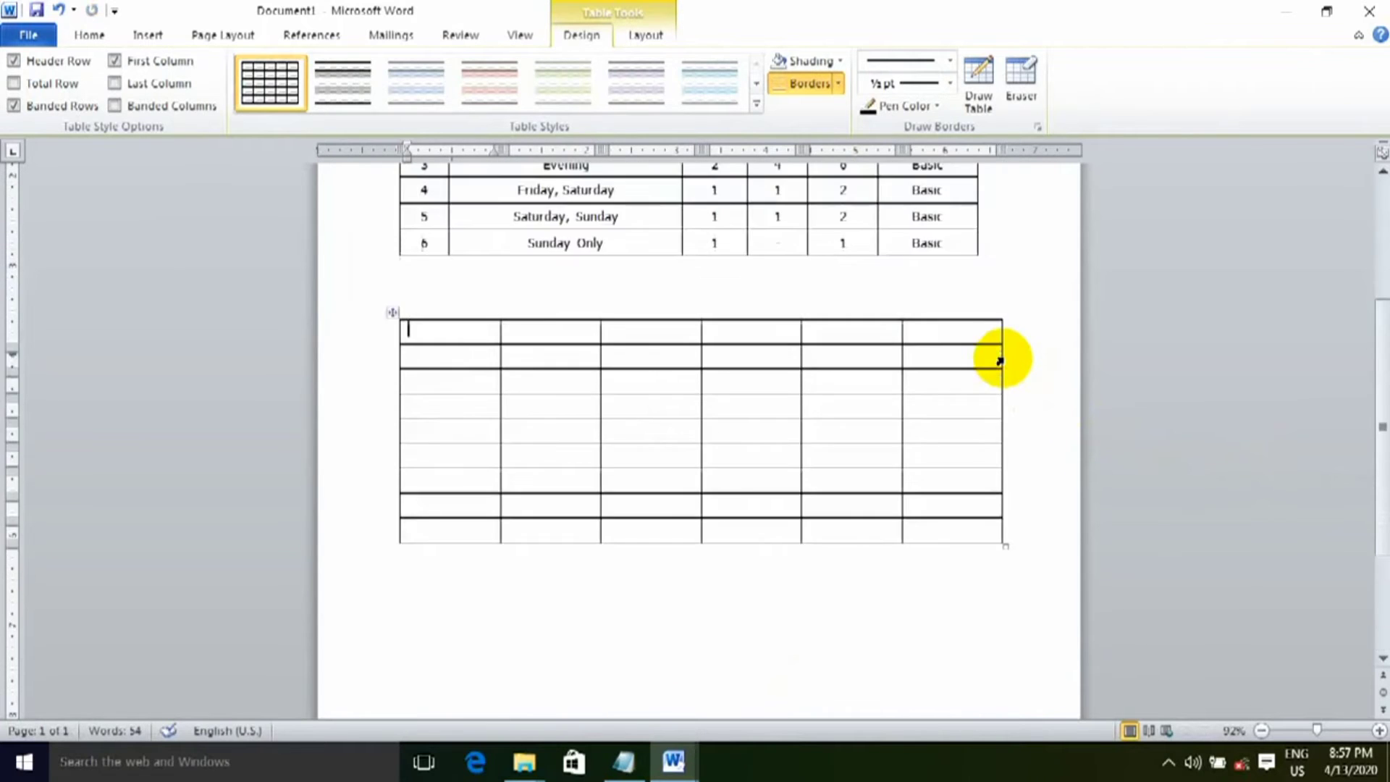
{"action": "scroll", "coordinate": [999, 359], "scroll_direction": "up", "scroll_amount": 2}
{"action": "scroll", "coordinate": [710, 561], "scroll_direction": "up", "scroll_amount": 1}
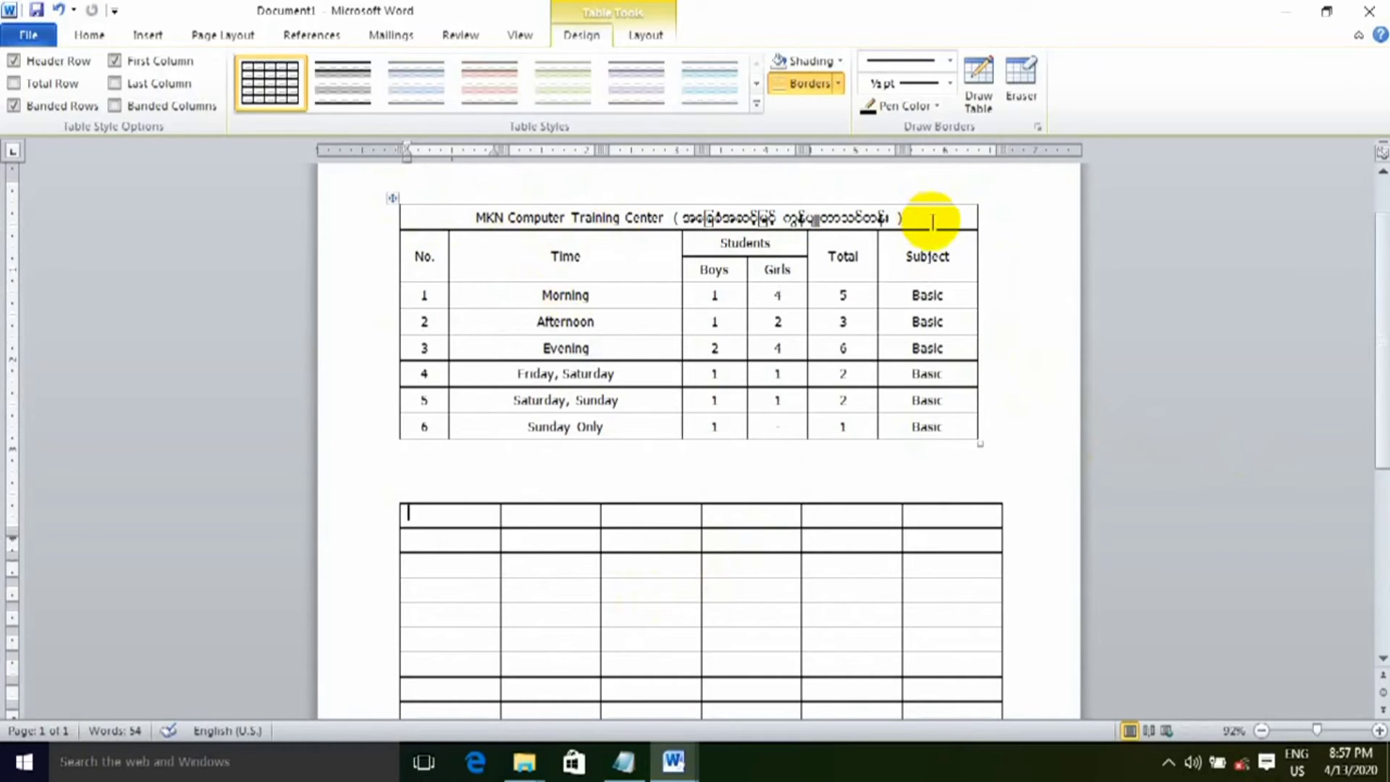
{"action": "left_click_drag", "start_coordinate": [440, 518], "coordinate": [960, 519]}
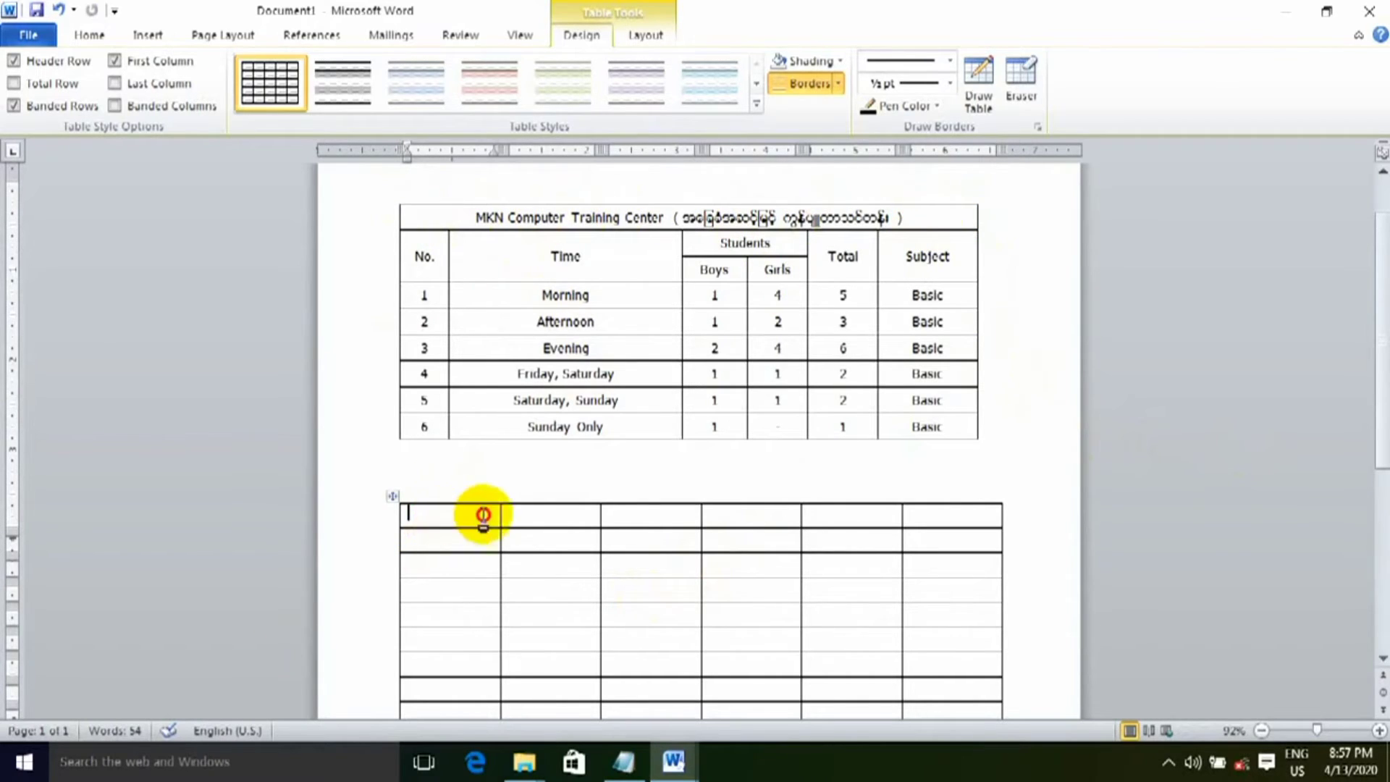
{"action": "left_click", "coordinate": [752, 517]}
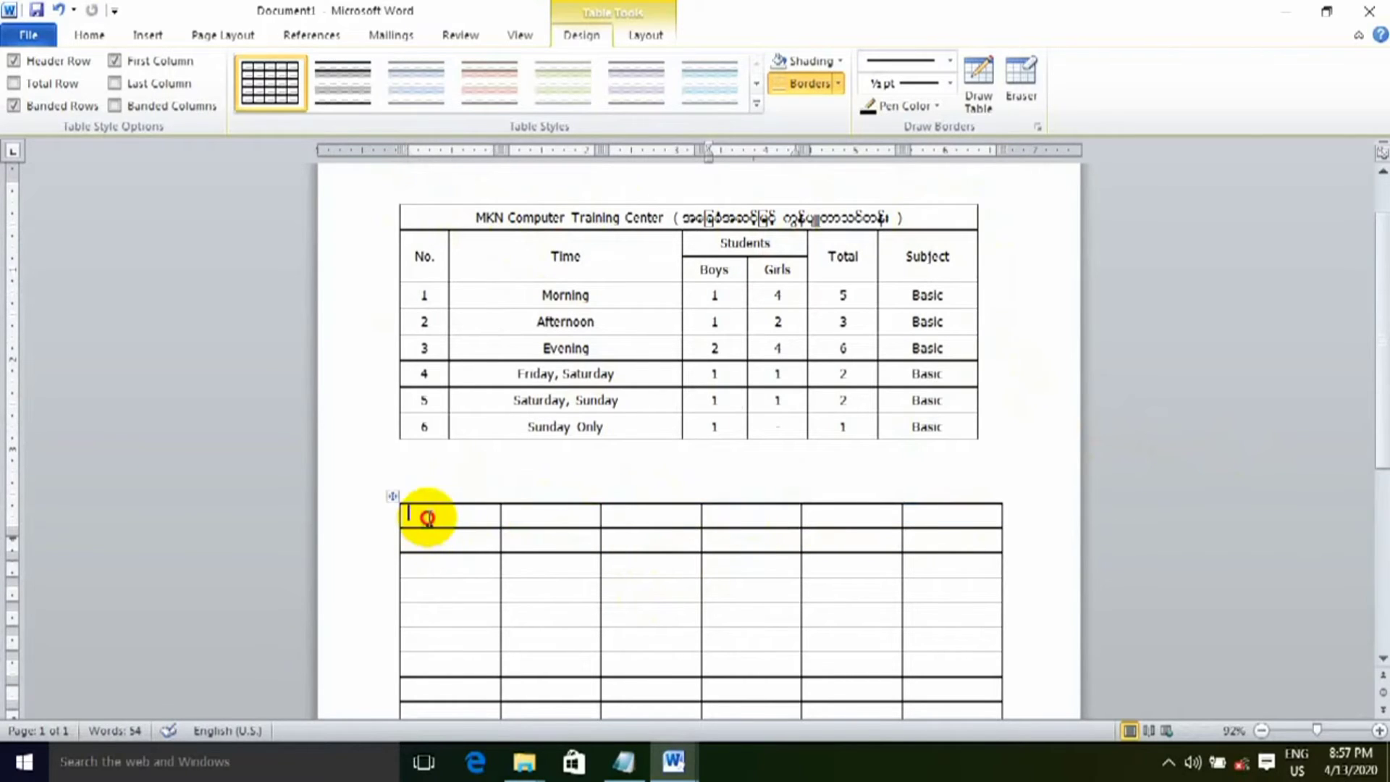
{"action": "left_click_drag", "start_coordinate": [427, 517], "coordinate": [965, 526]}
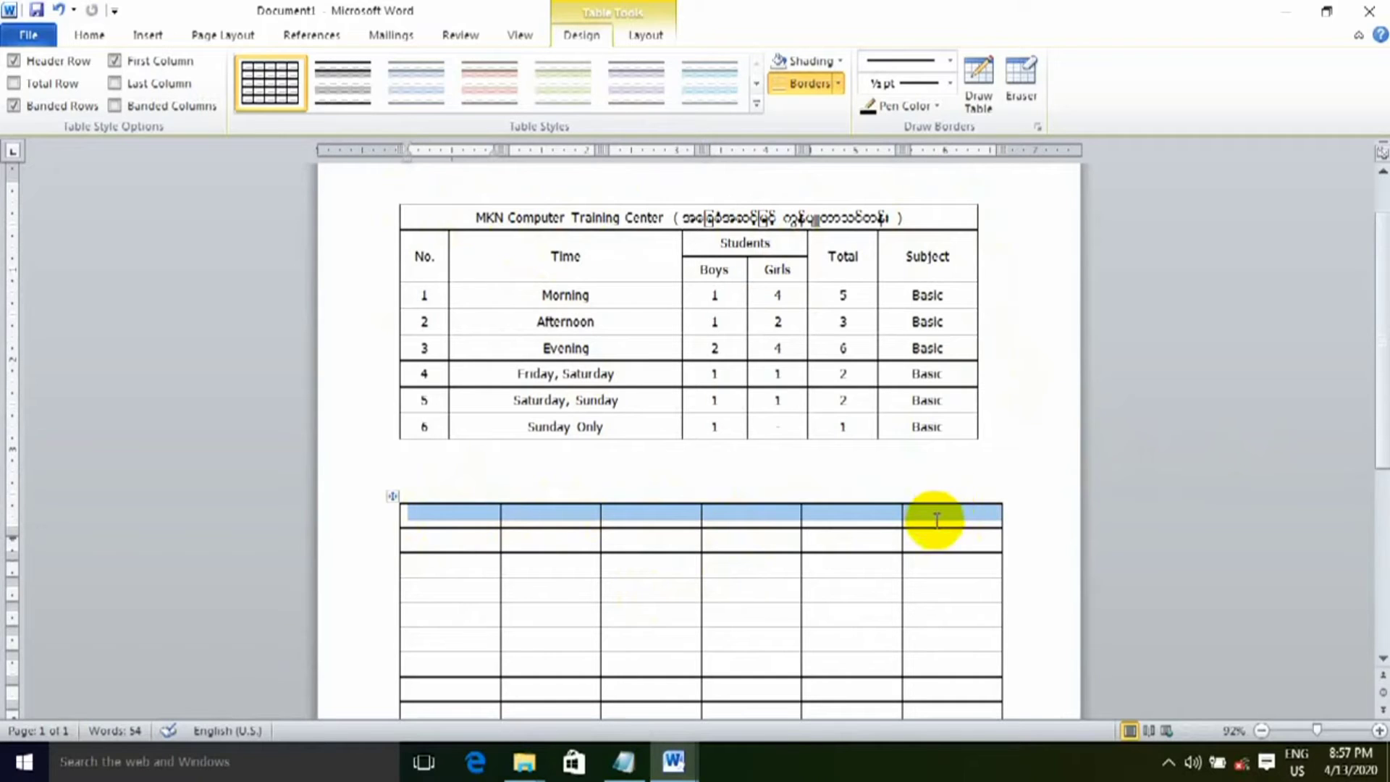
Merge the top row into a title cell and the stacked first- and second-column header cells.
{"action": "left_click", "coordinate": [644, 39]}
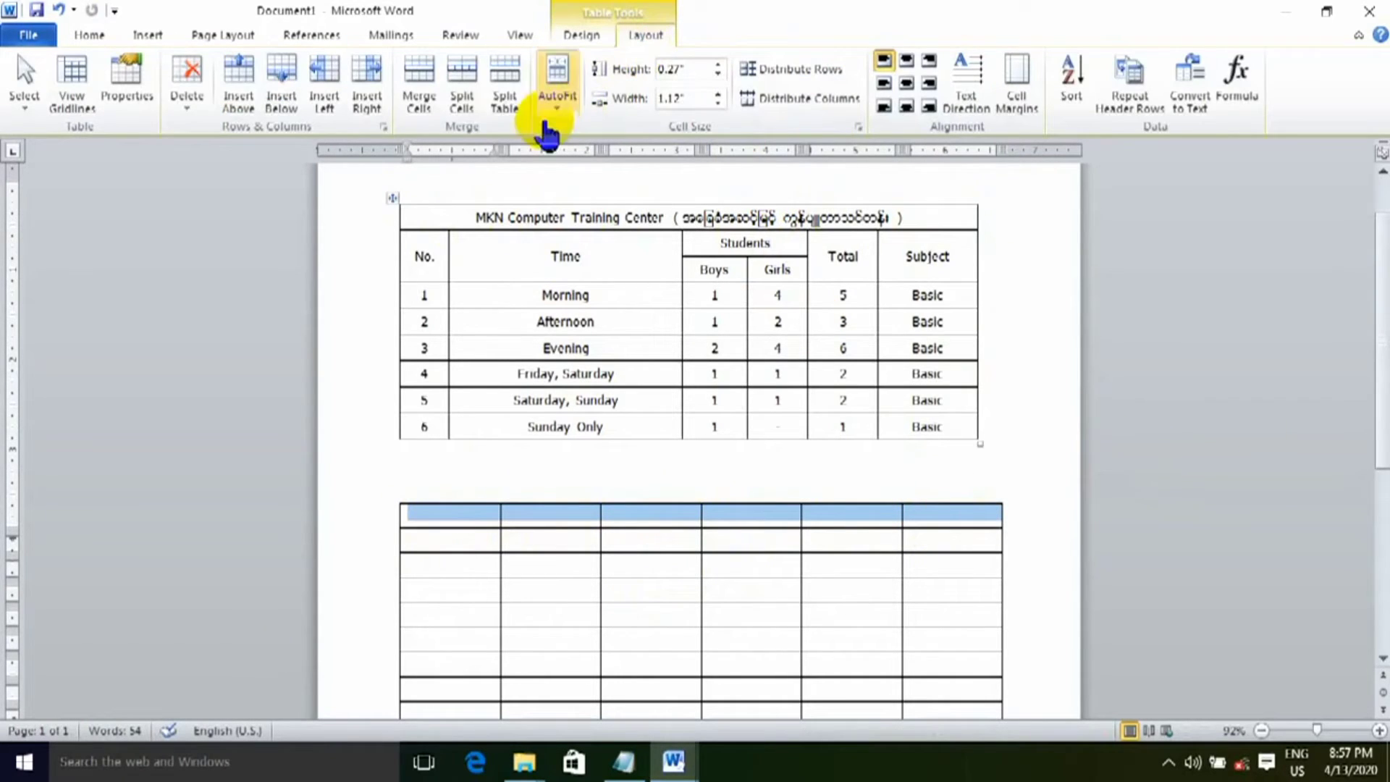
{"action": "left_click", "coordinate": [419, 76]}
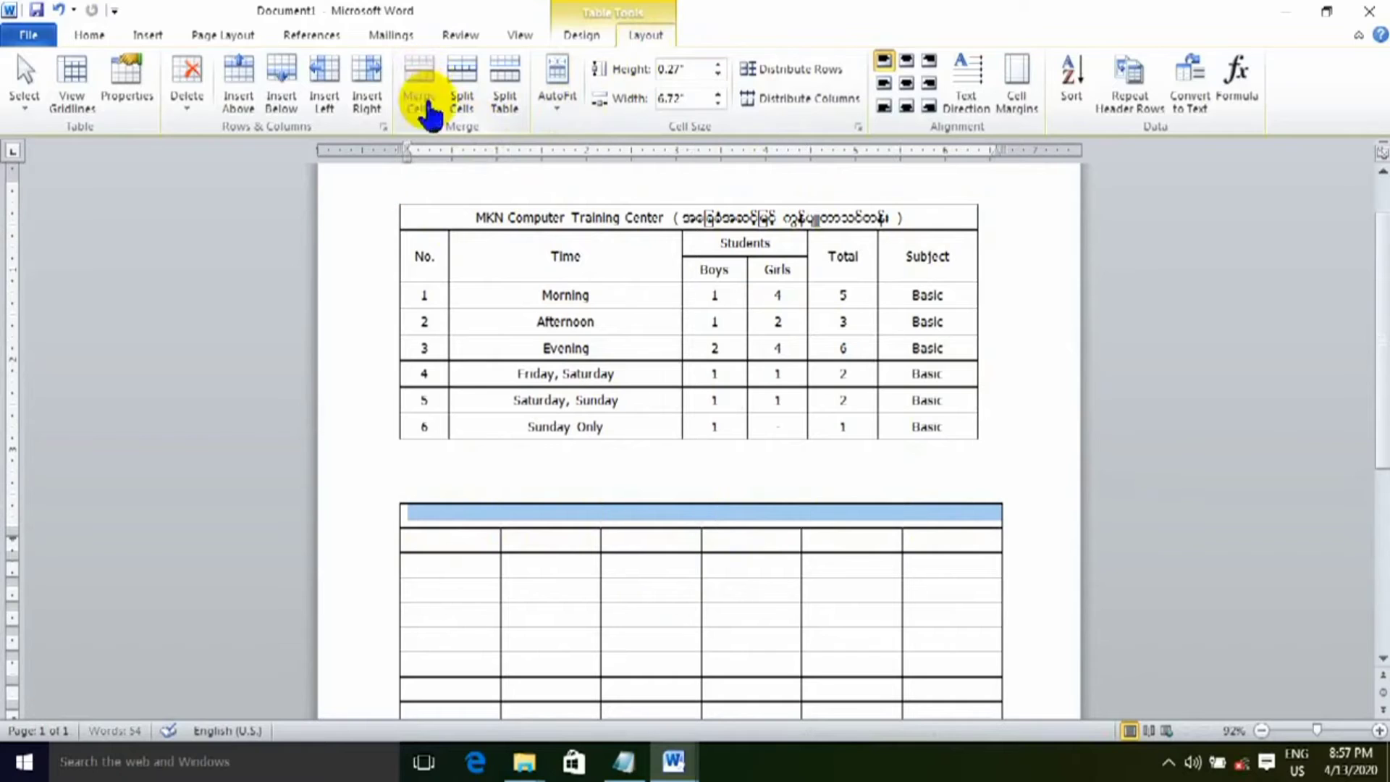
{"action": "left_click", "coordinate": [454, 520]}
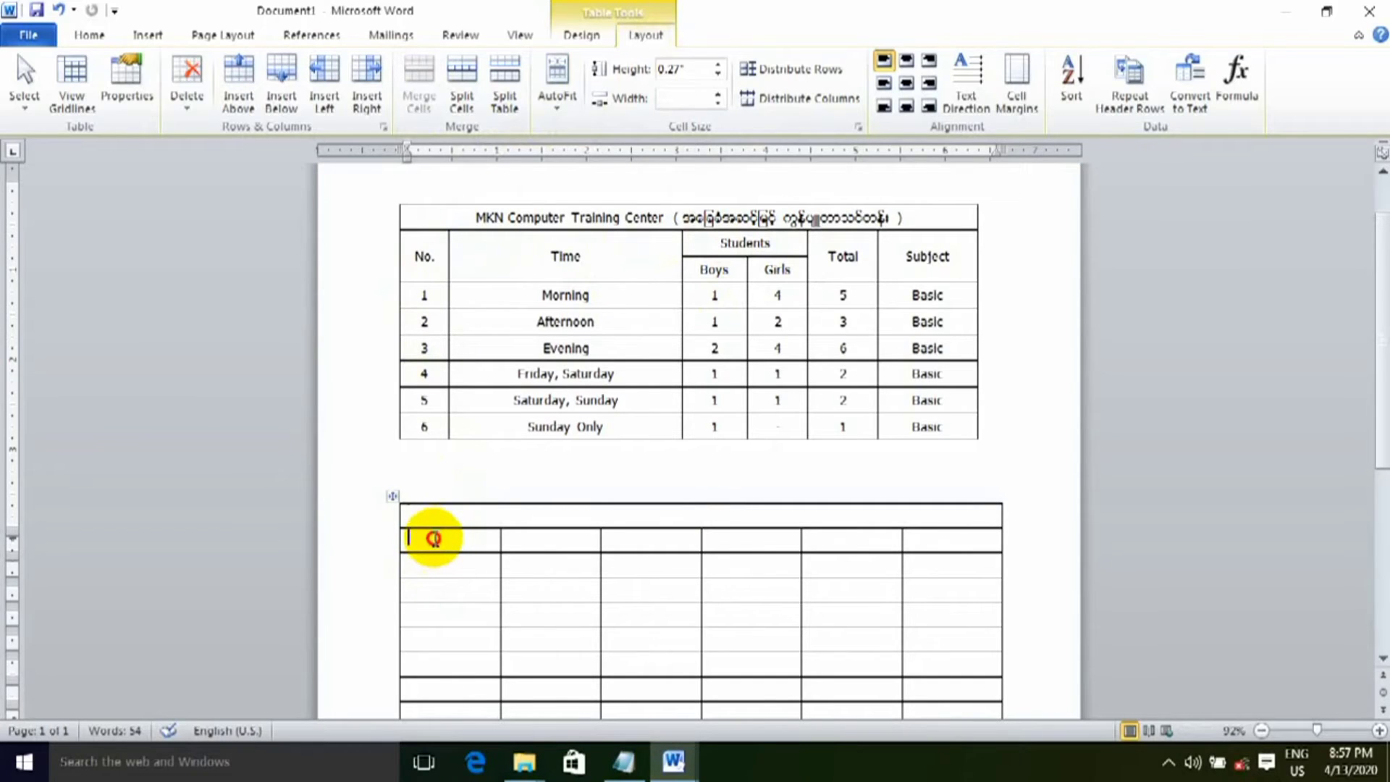
{"action": "left_click_drag", "start_coordinate": [433, 538], "coordinate": [434, 571]}
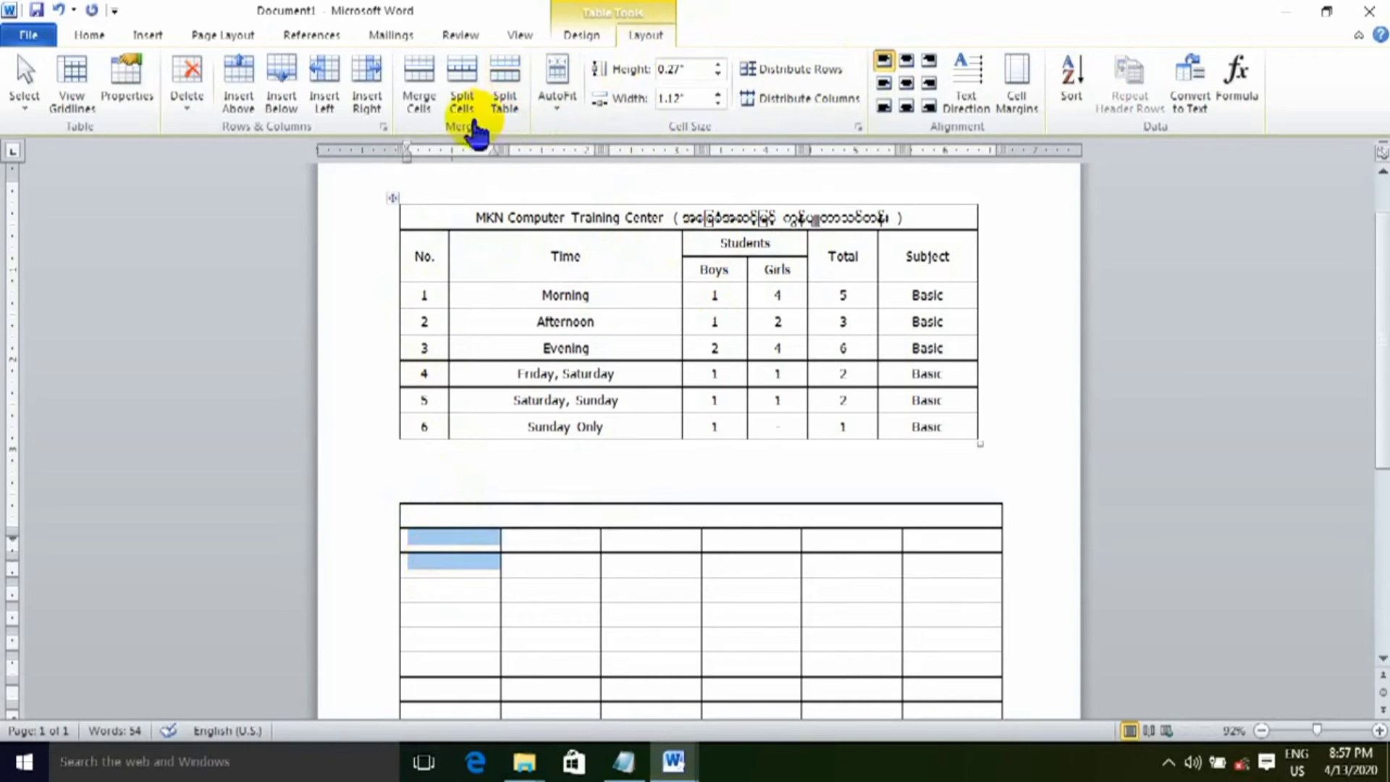
{"action": "left_click", "coordinate": [419, 81]}
{"action": "mouse_move", "coordinate": [542, 548]}
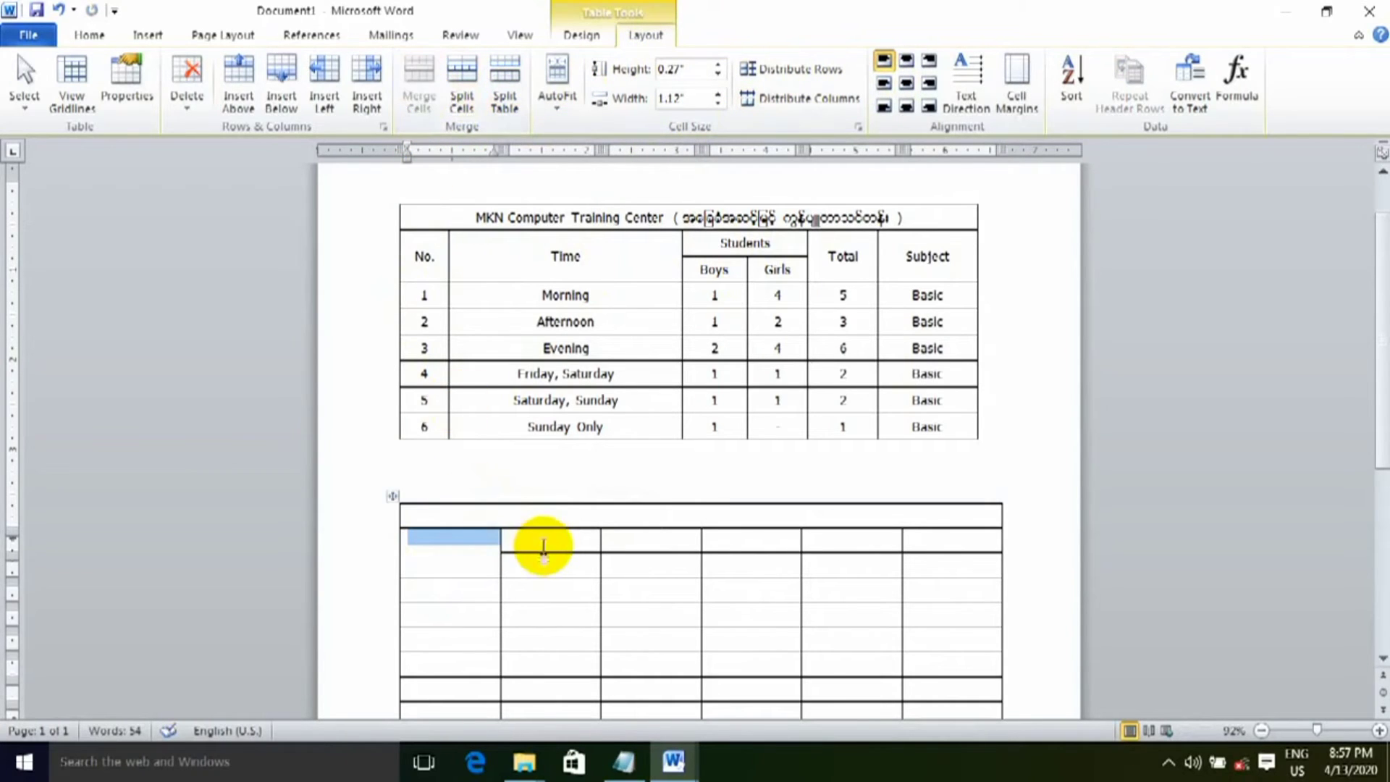
{"action": "left_click_drag", "start_coordinate": [549, 543], "coordinate": [546, 564]}
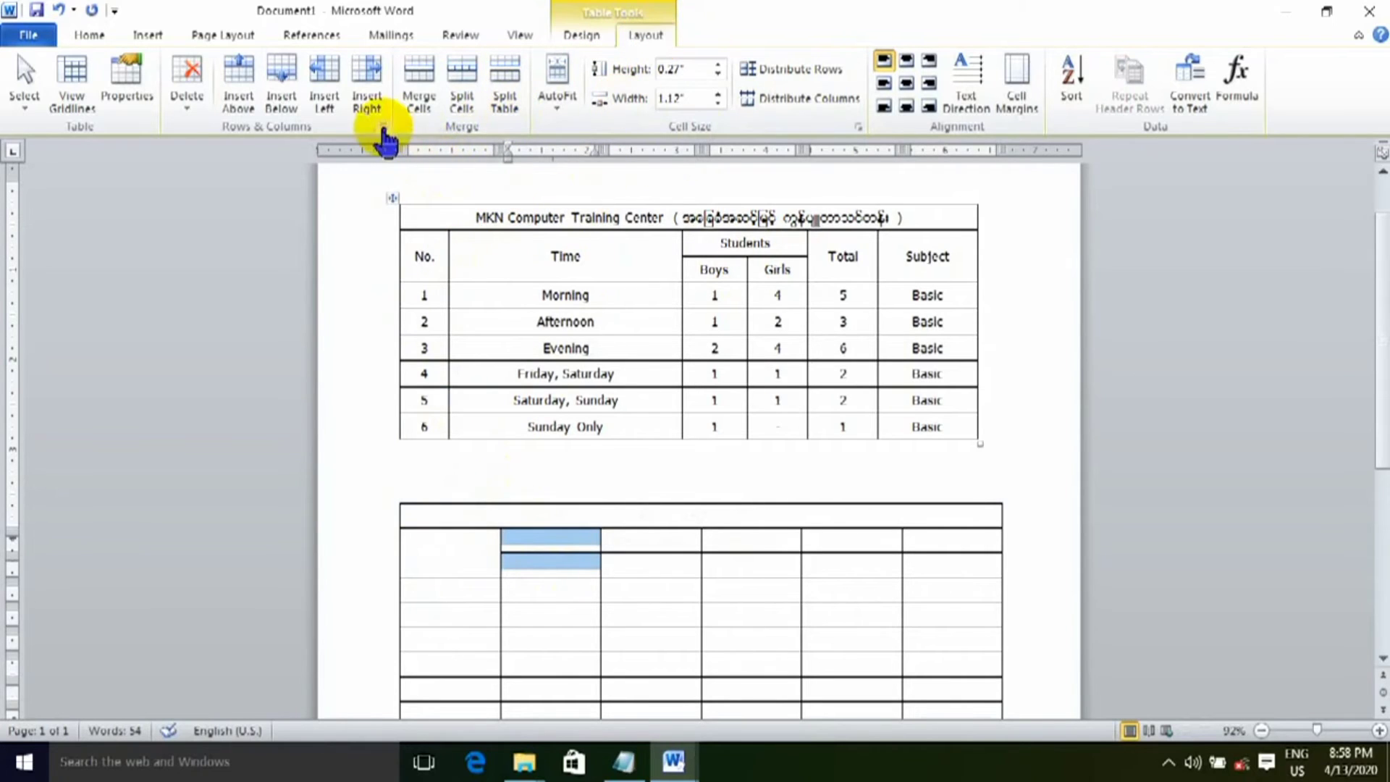
{"action": "left_click", "coordinate": [420, 82]}
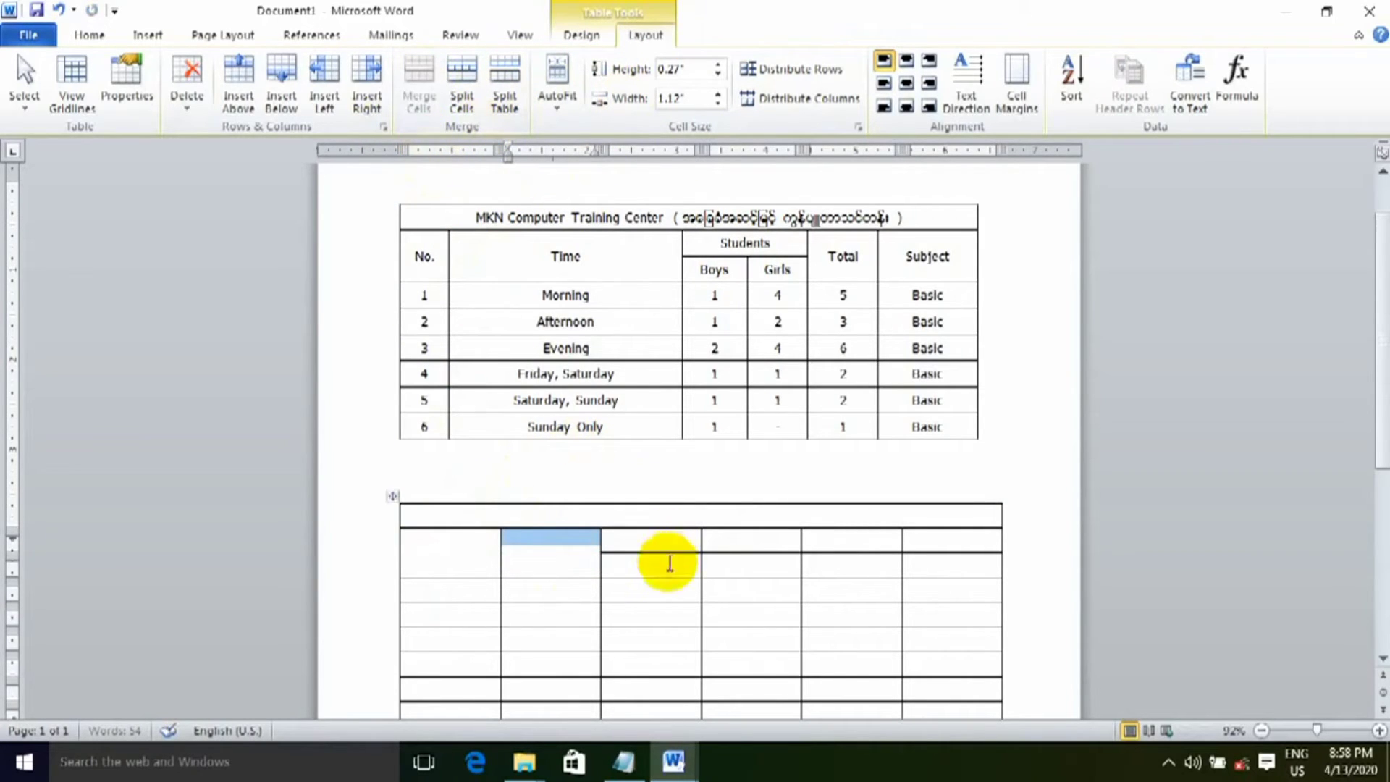
{"action": "left_click", "coordinate": [663, 535]}
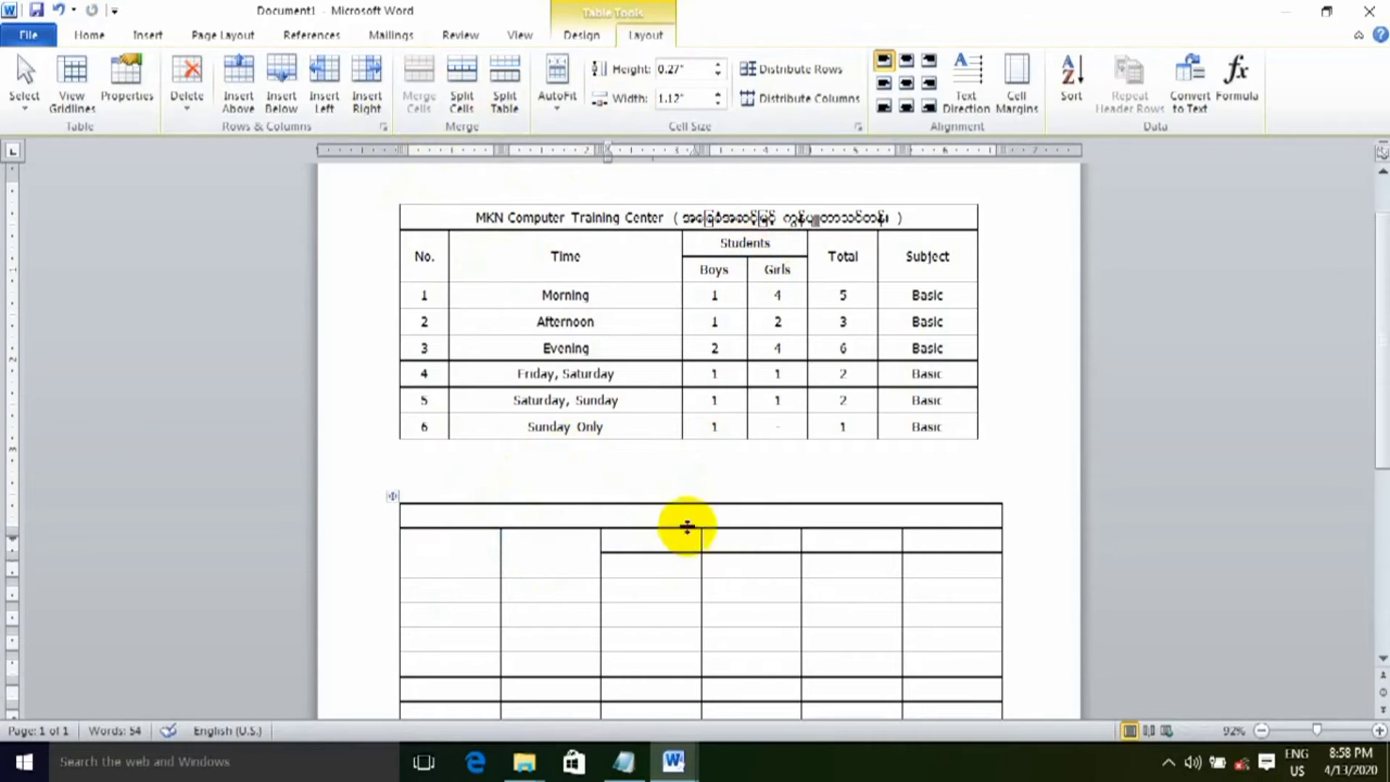
Merge the columns 3–4 header into one wide cell and the rightmost column's stacked cells.
{"action": "left_click_drag", "start_coordinate": [683, 536], "coordinate": [740, 544]}
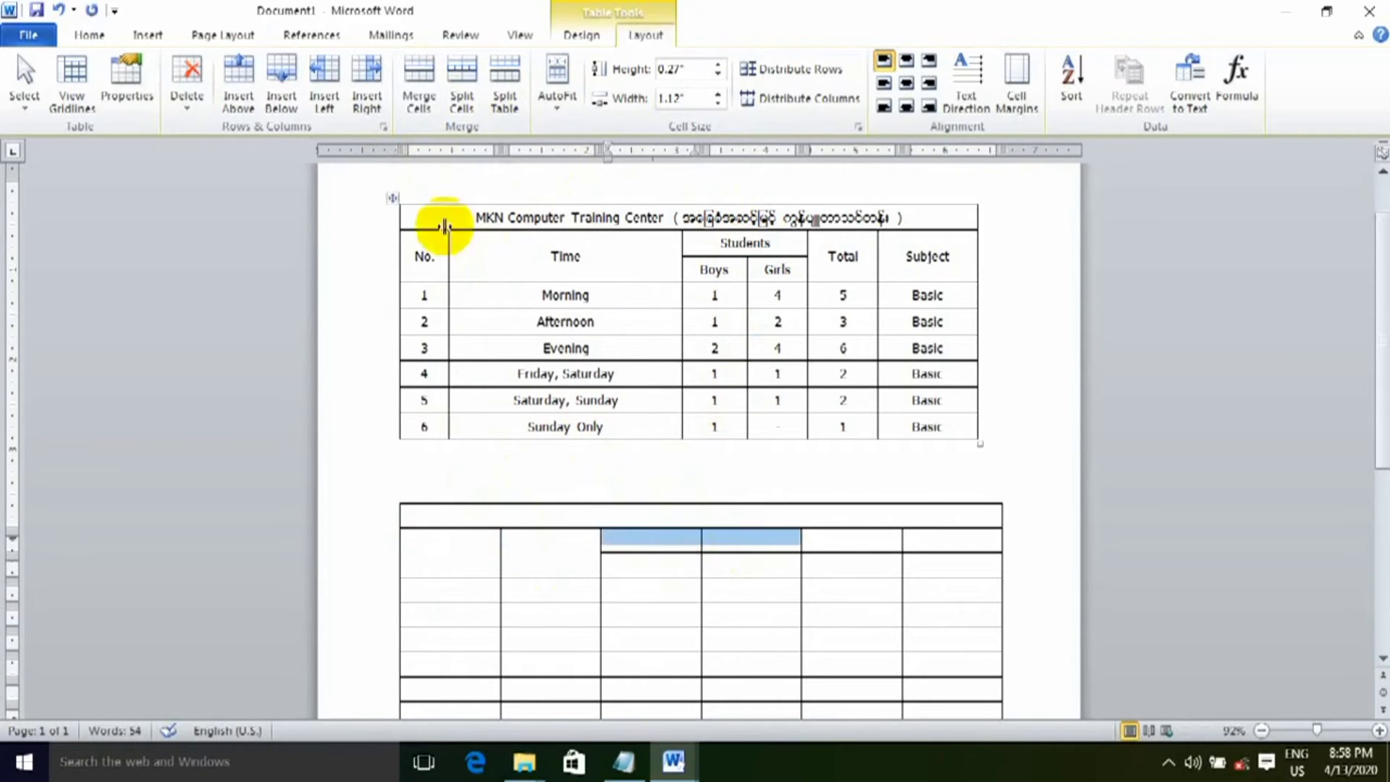
{"action": "left_click", "coordinate": [419, 78]}
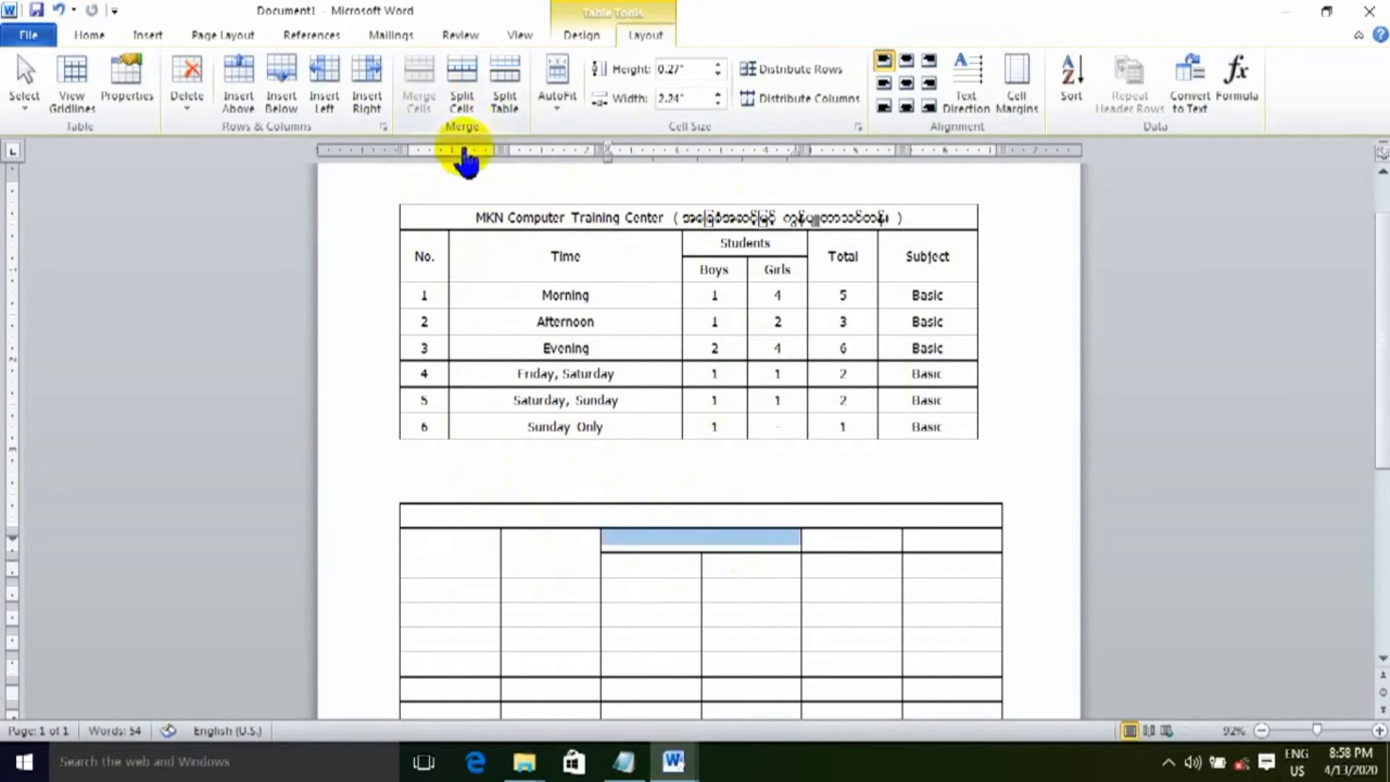
{"action": "left_click", "coordinate": [849, 545]}
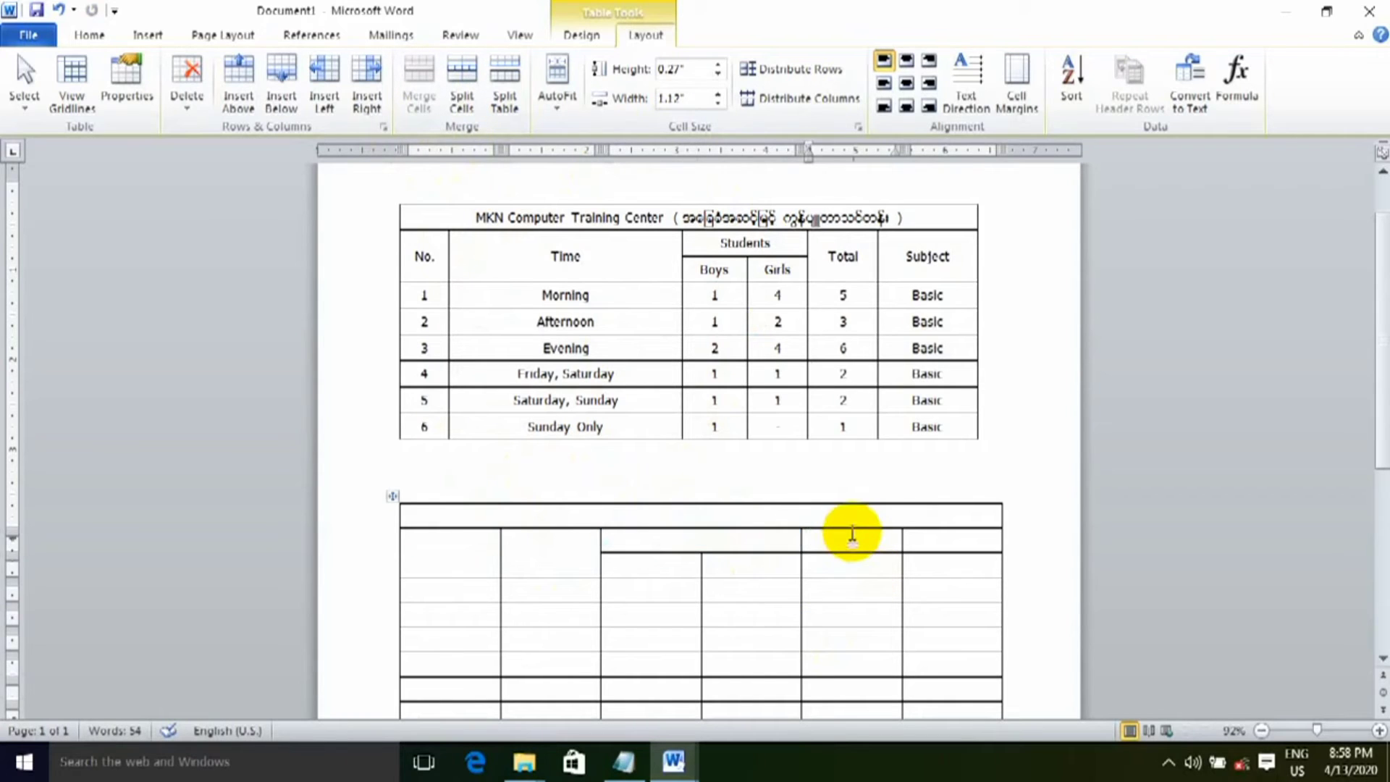
{"action": "double_click", "coordinate": [853, 541]}
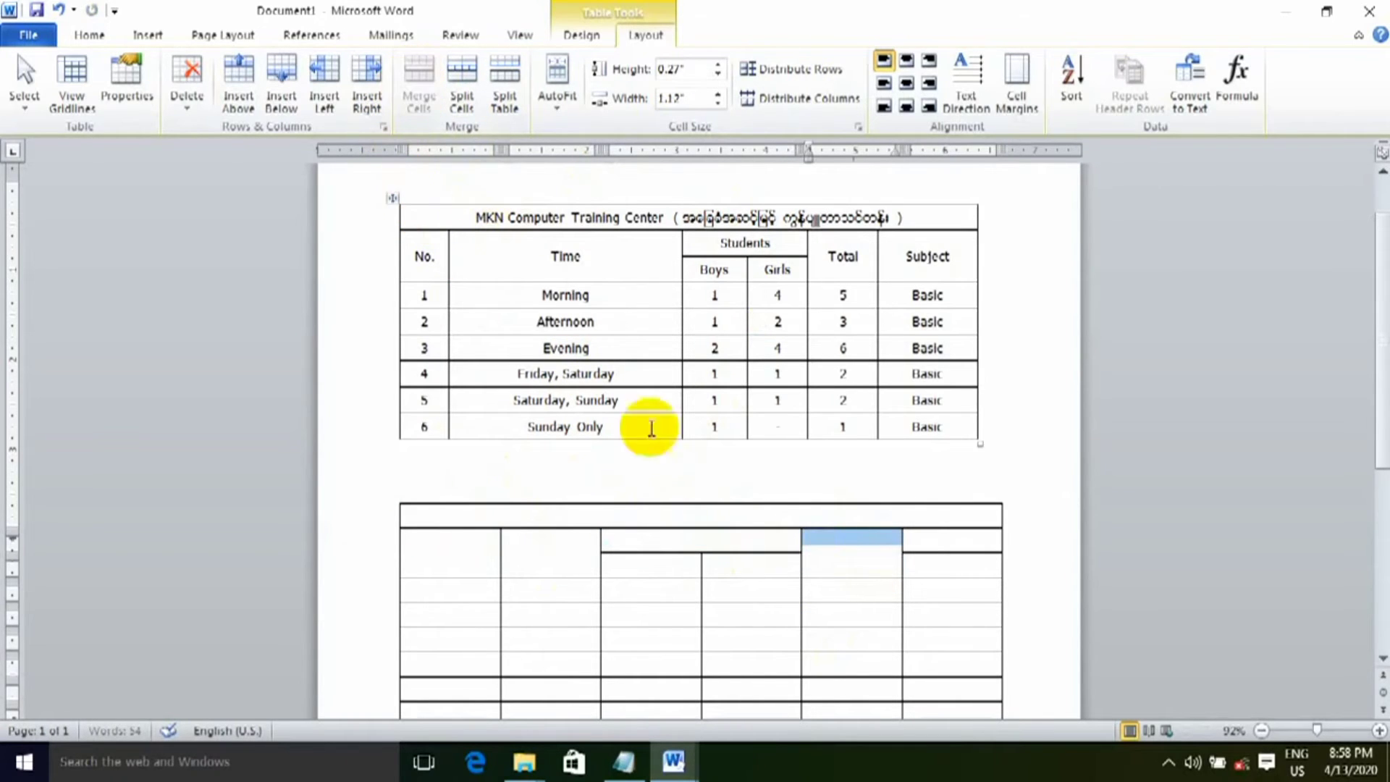
{"action": "left_click_drag", "start_coordinate": [931, 541], "coordinate": [931, 560]}
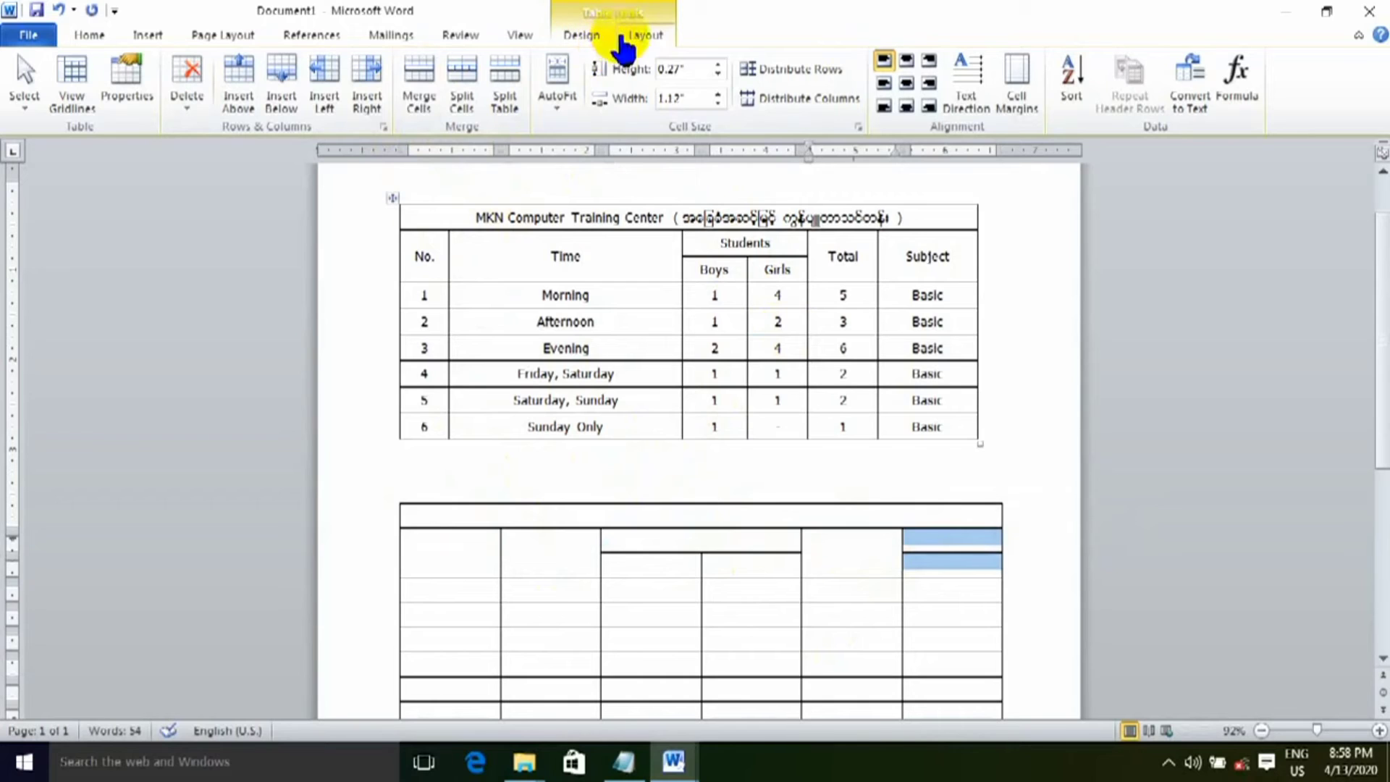
{"action": "left_click", "coordinate": [425, 65]}
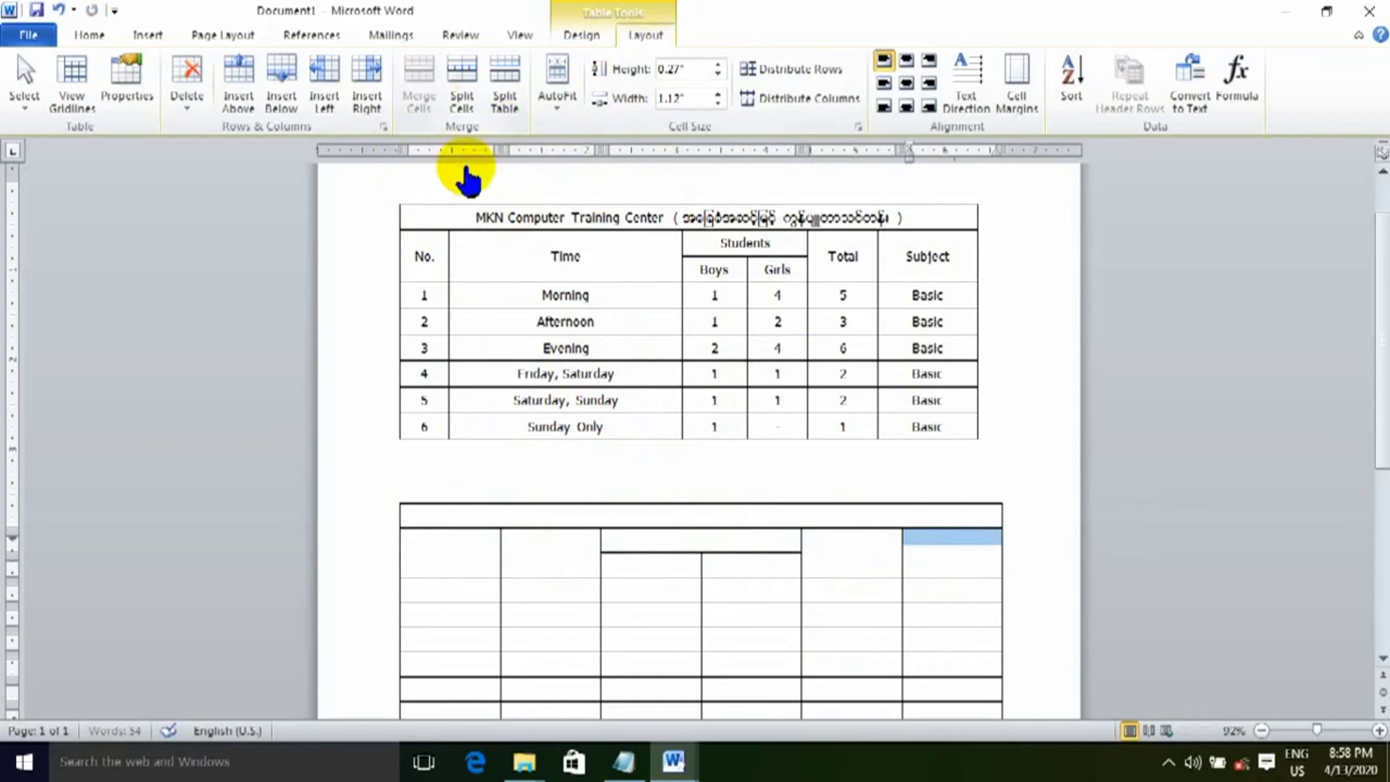
{"action": "left_click", "coordinate": [683, 599]}
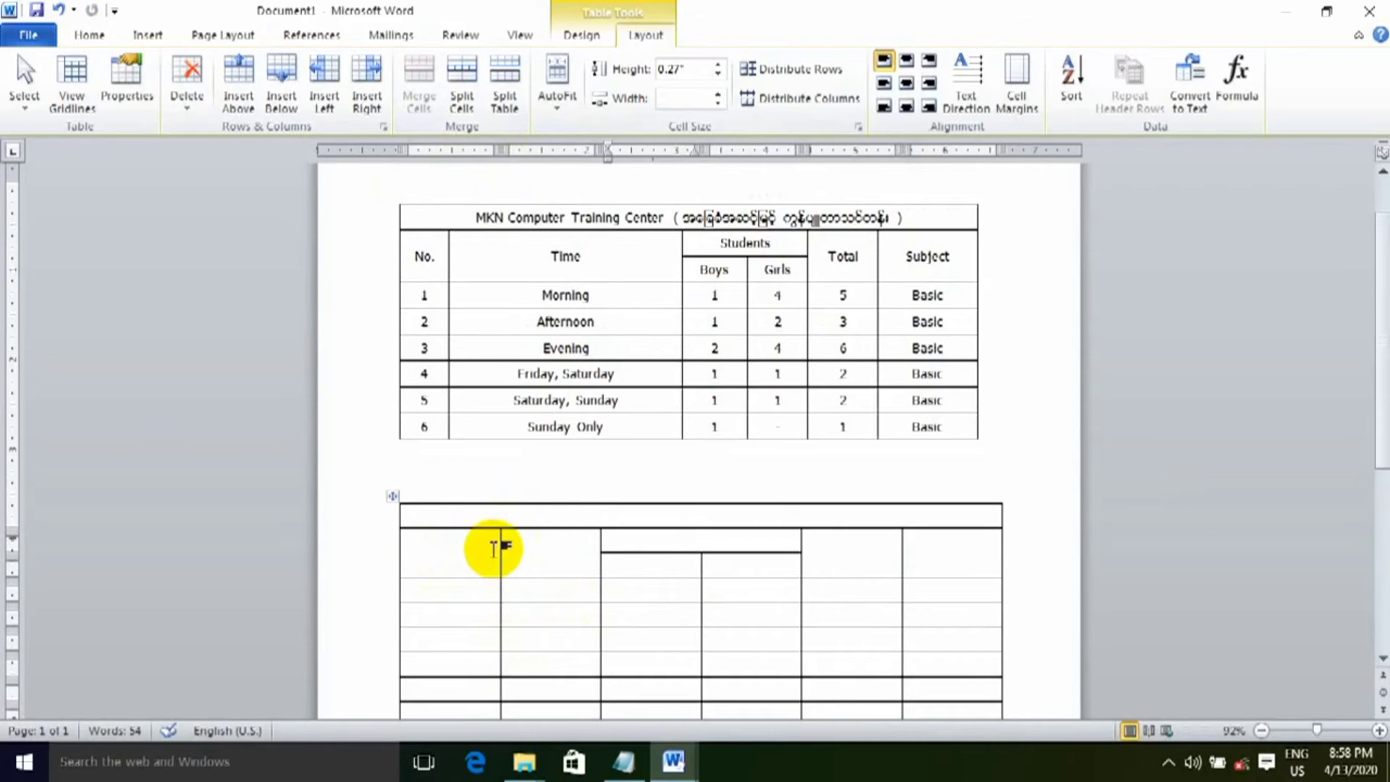
Narrow the lower table's first column and widen its second column, shrinking the Students sub-columns.
{"action": "left_click_drag", "start_coordinate": [501, 554], "coordinate": [456, 563]}
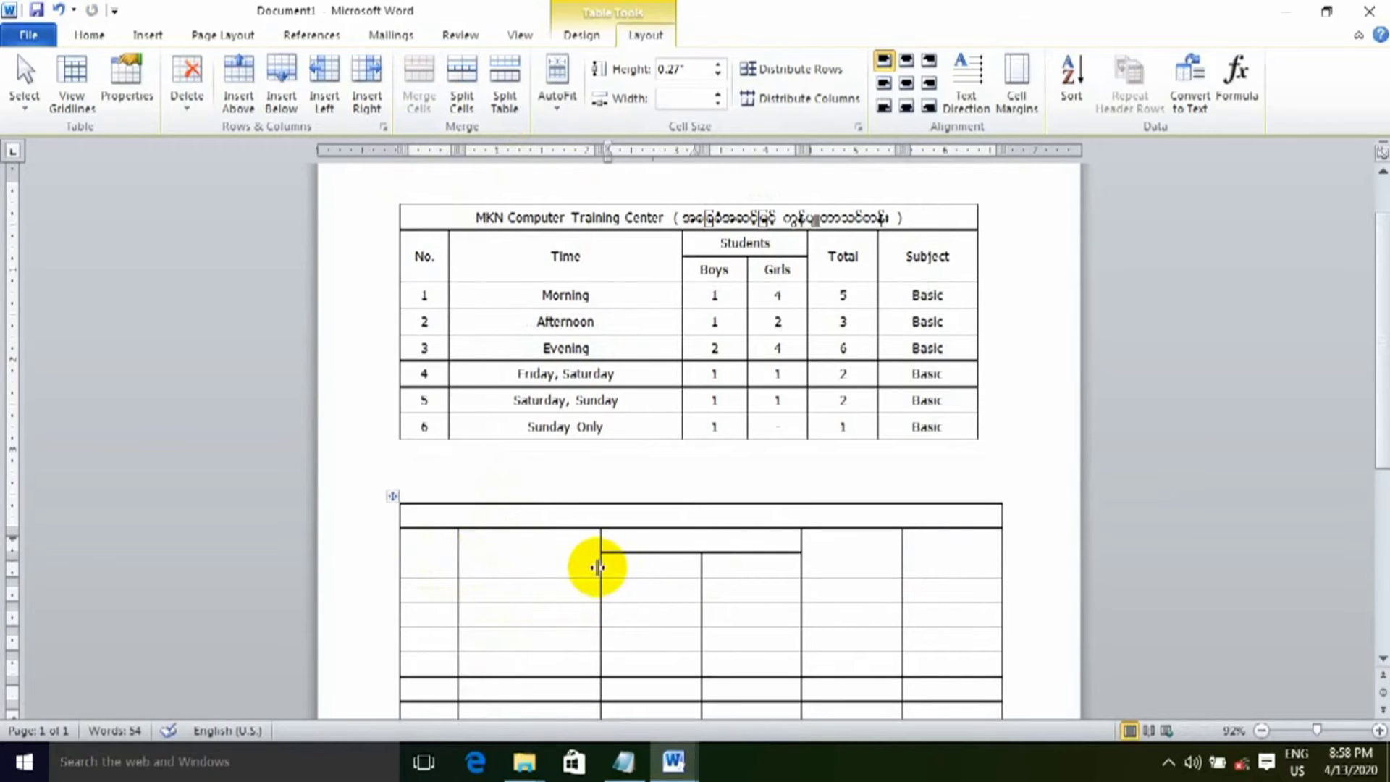
{"action": "left_click_drag", "start_coordinate": [598, 567], "coordinate": [725, 576]}
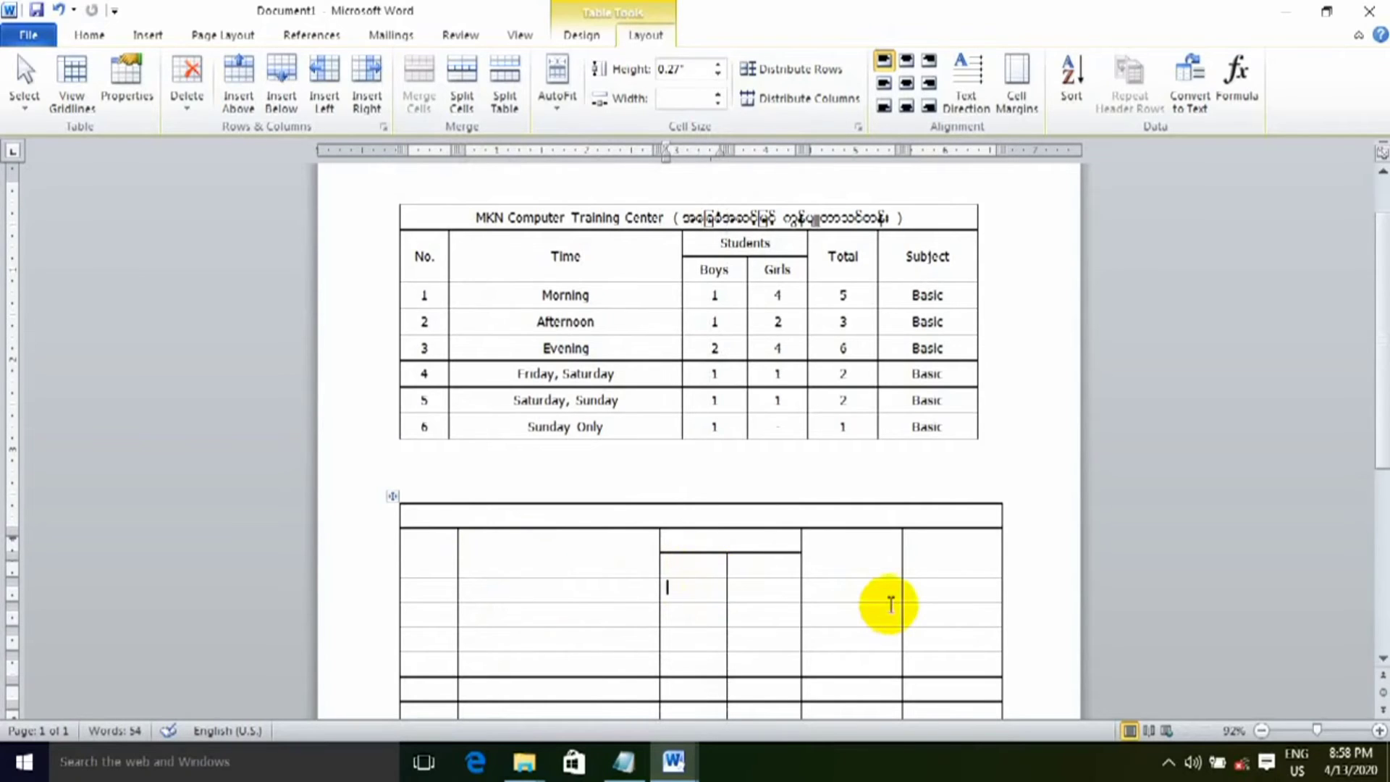
{"action": "scroll", "coordinate": [890, 606], "scroll_direction": "down", "scroll_amount": 1}
{"action": "scroll", "coordinate": [853, 592], "scroll_direction": "up", "scroll_amount": 1}
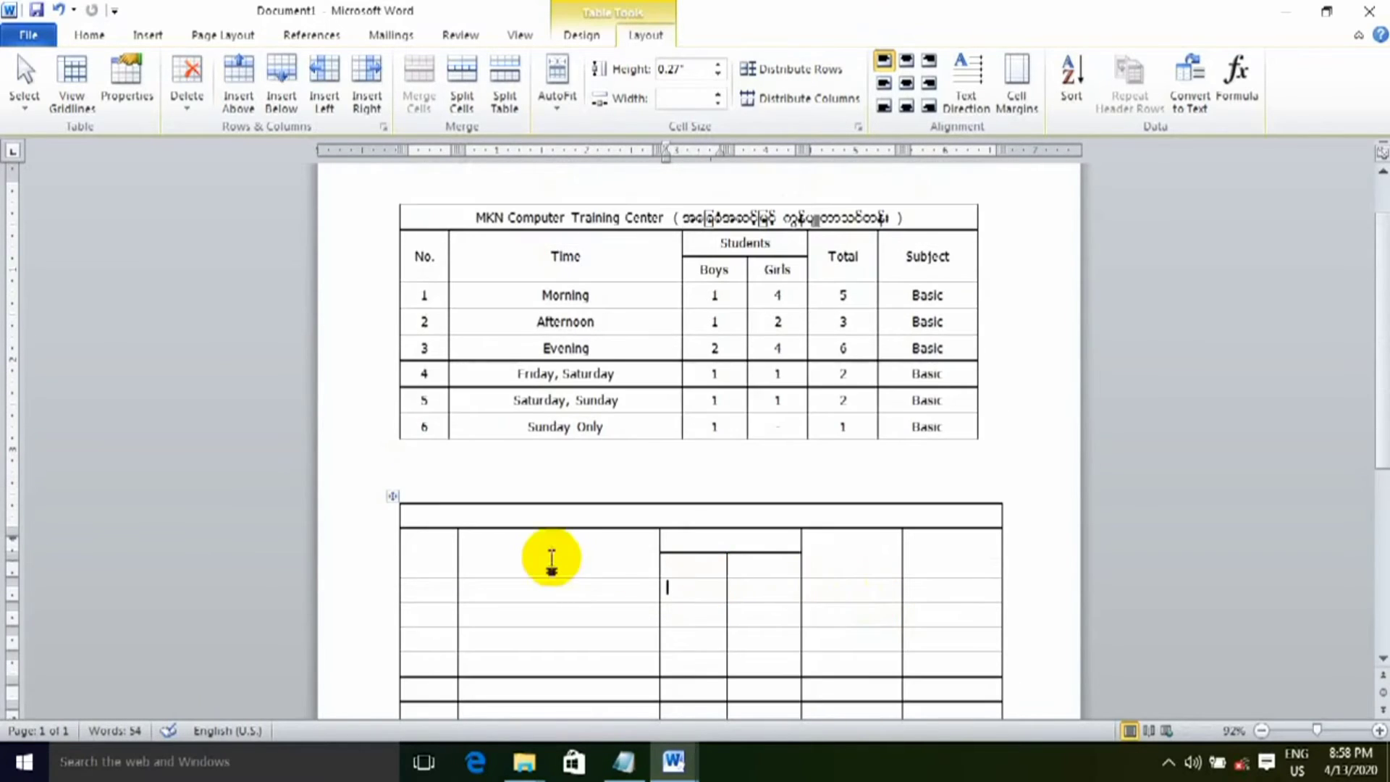
{"action": "scroll", "coordinate": [552, 560], "scroll_direction": "down", "scroll_amount": 1}
{"action": "scroll", "coordinate": [552, 559], "scroll_direction": "up", "scroll_amount": 2}
{"action": "scroll", "coordinate": [556, 561], "scroll_direction": "down", "scroll_amount": 2}
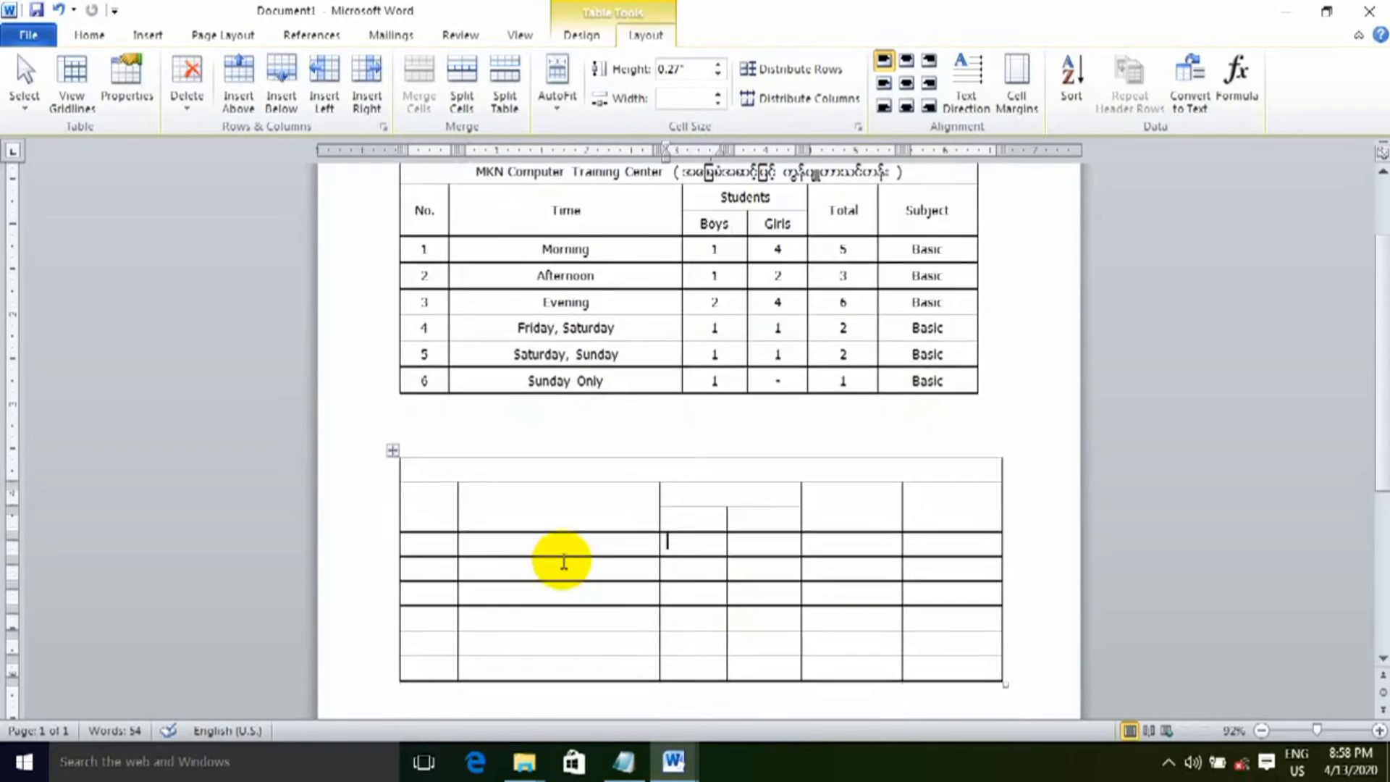
{"action": "scroll", "coordinate": [587, 500], "scroll_direction": "up", "scroll_amount": 1}
{"action": "scroll", "coordinate": [792, 418], "scroll_direction": "down", "scroll_amount": 2}
{"action": "scroll", "coordinate": [794, 423], "scroll_direction": "down", "scroll_amount": 1}
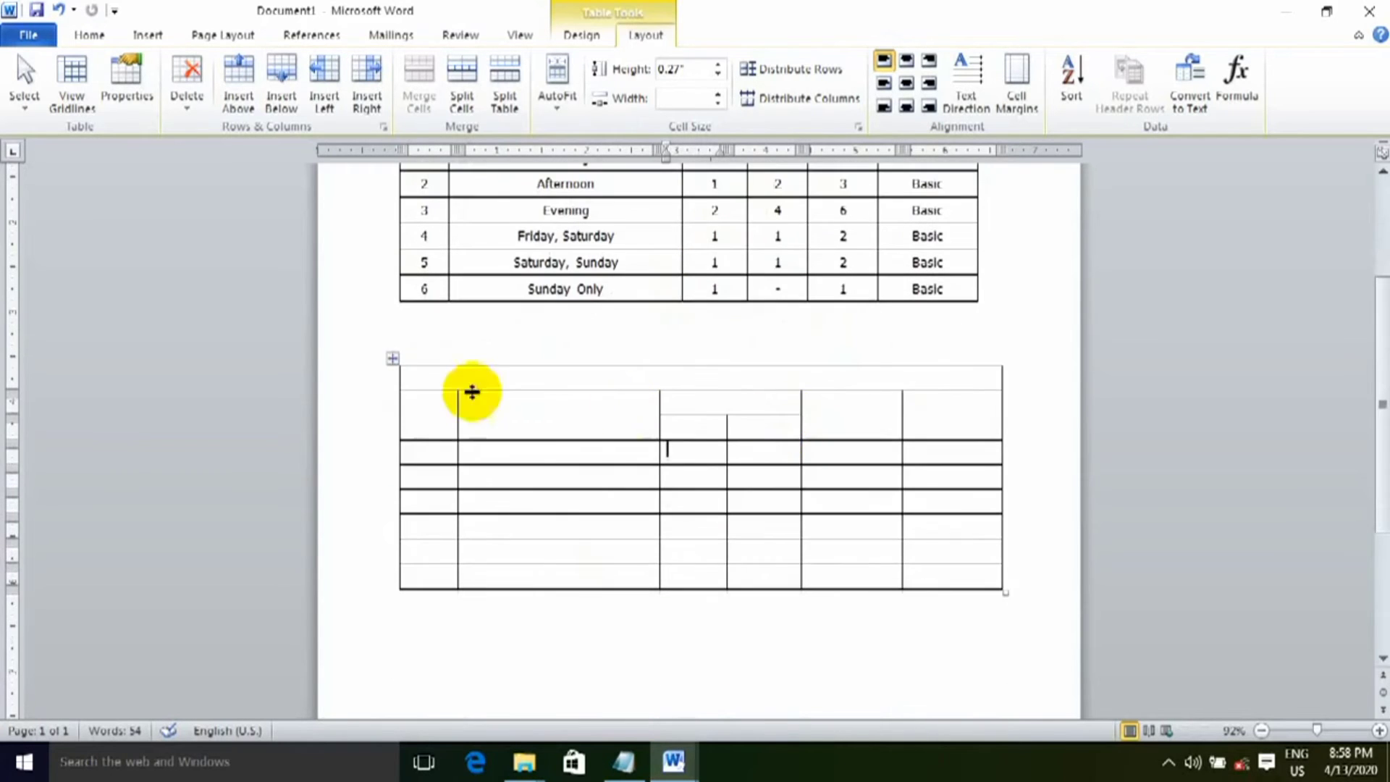
{"action": "left_click_drag", "start_coordinate": [419, 380], "coordinate": [669, 591]}
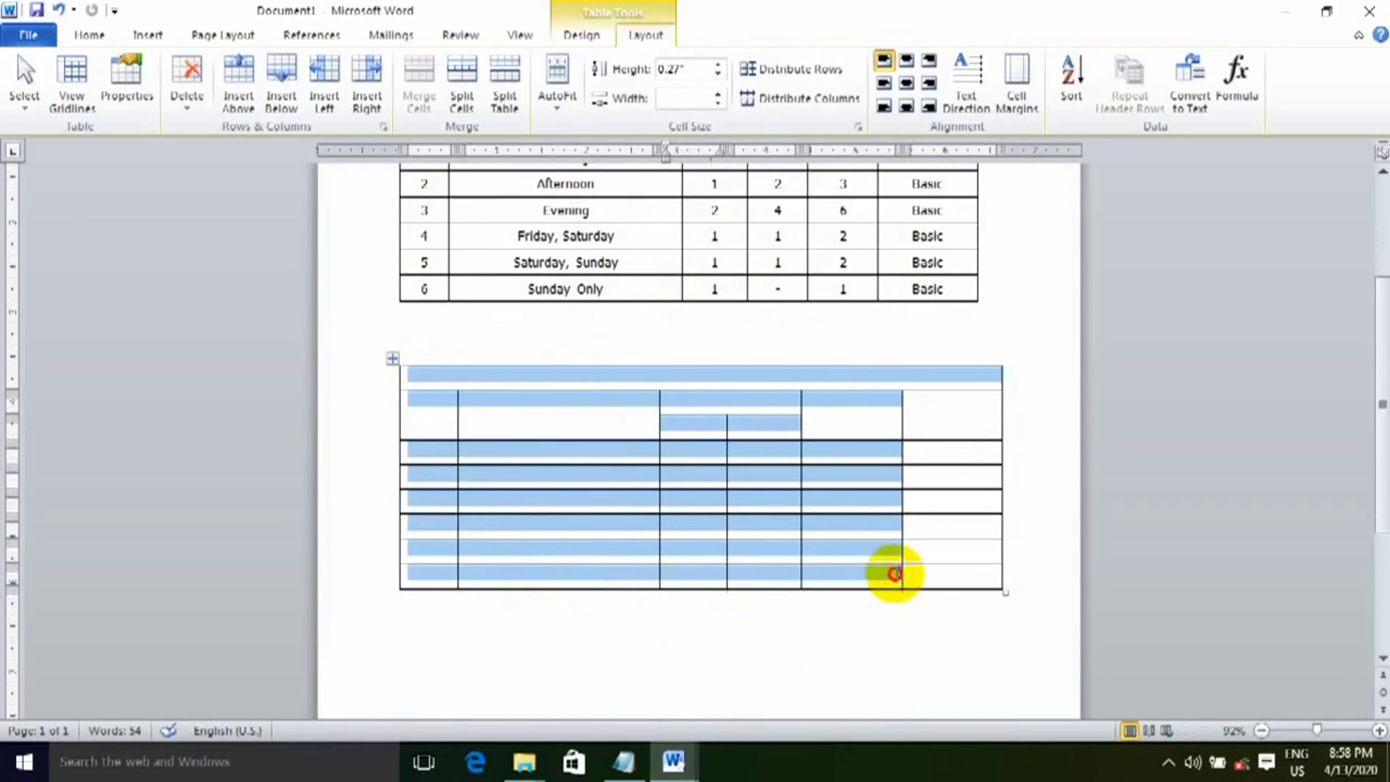
Set the lower table's top row to Zawgyi-One and type the Myanmar title.
{"action": "left_click", "coordinate": [516, 380]}
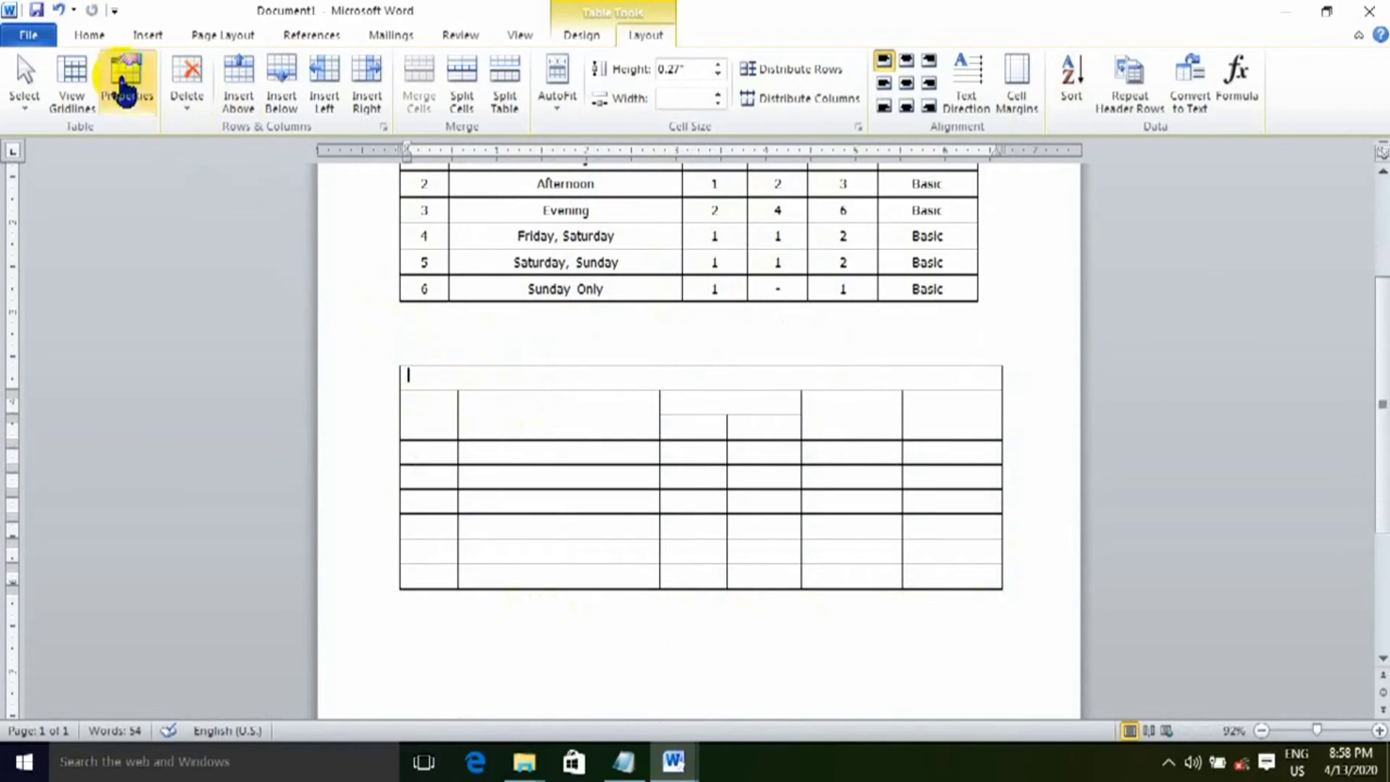
{"action": "left_click", "coordinate": [89, 36]}
{"action": "left_click", "coordinate": [259, 73]}
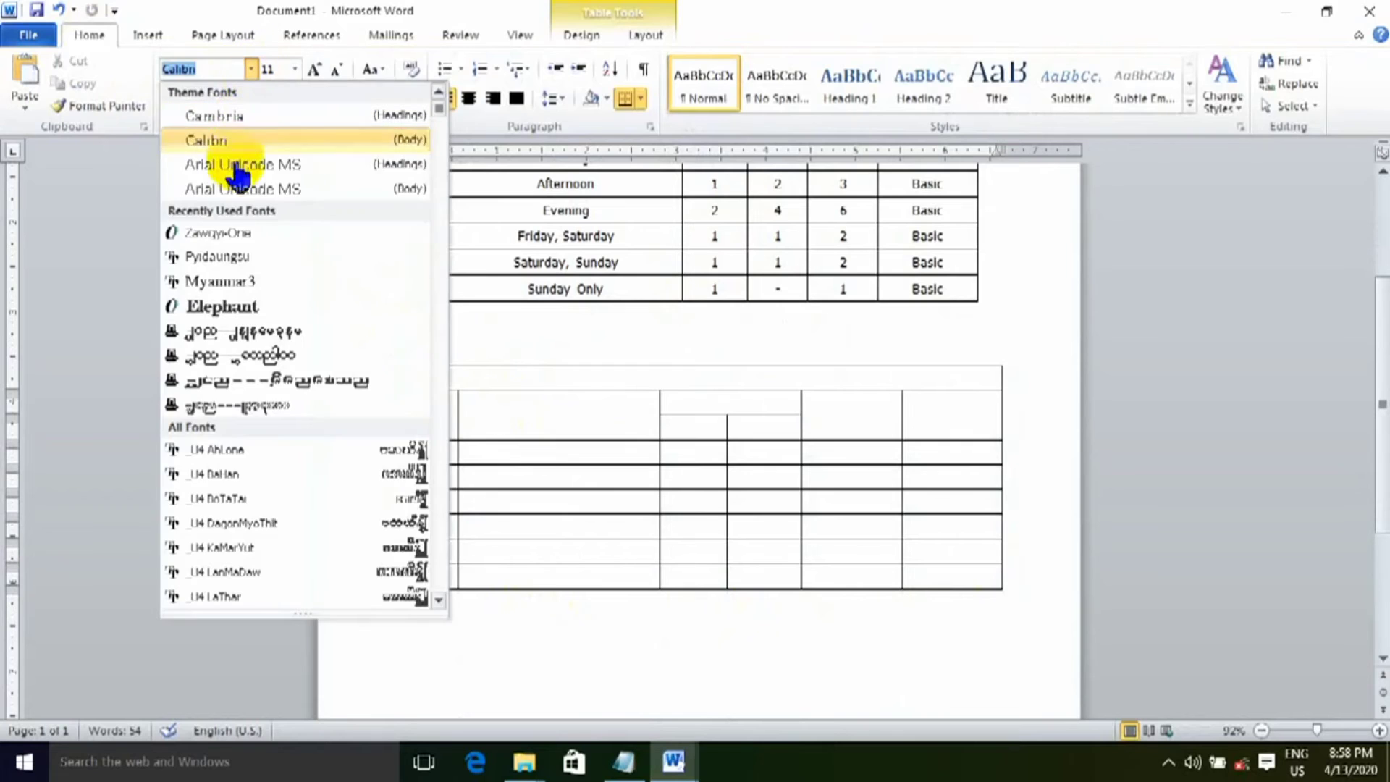
{"action": "left_click", "coordinate": [244, 232]}
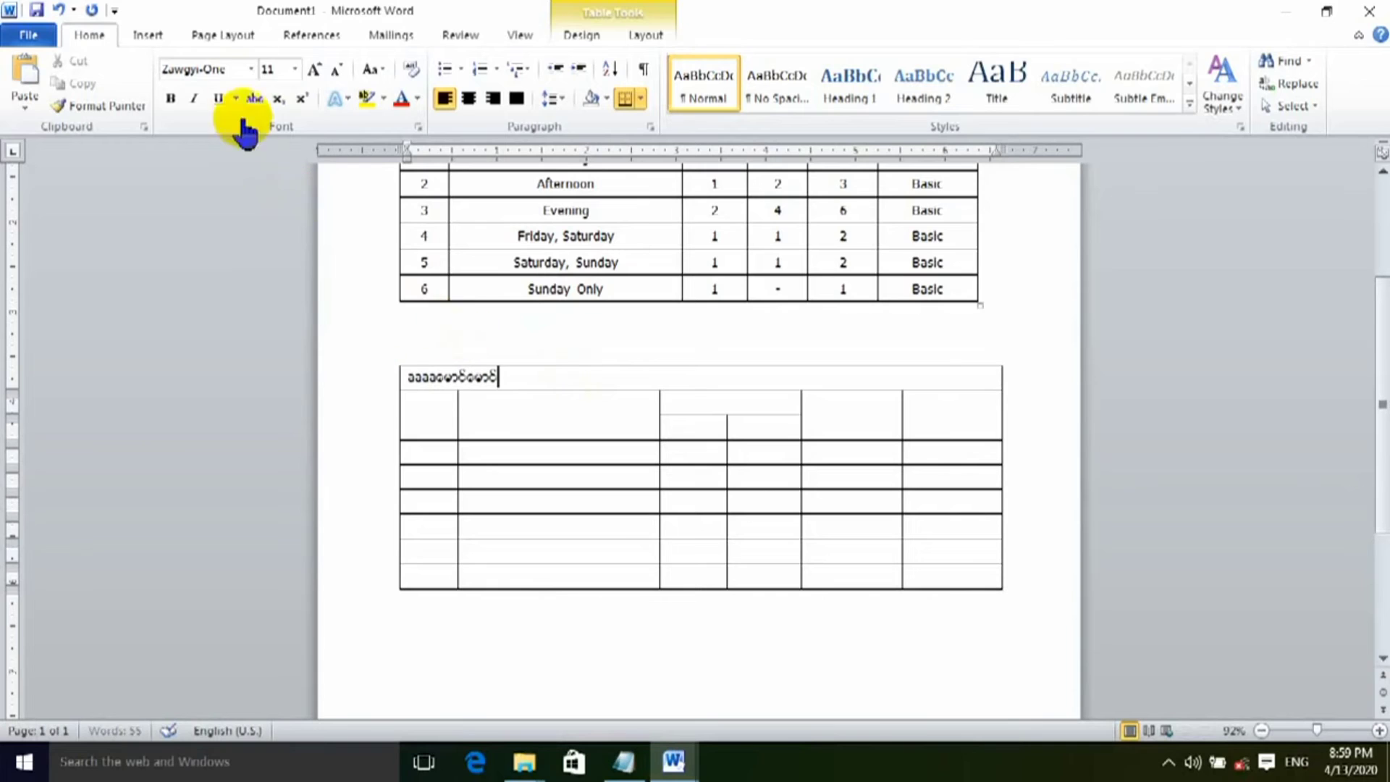
Set Zawgyi-One for the first cell below the title row.
{"action": "left_click", "coordinate": [407, 398]}
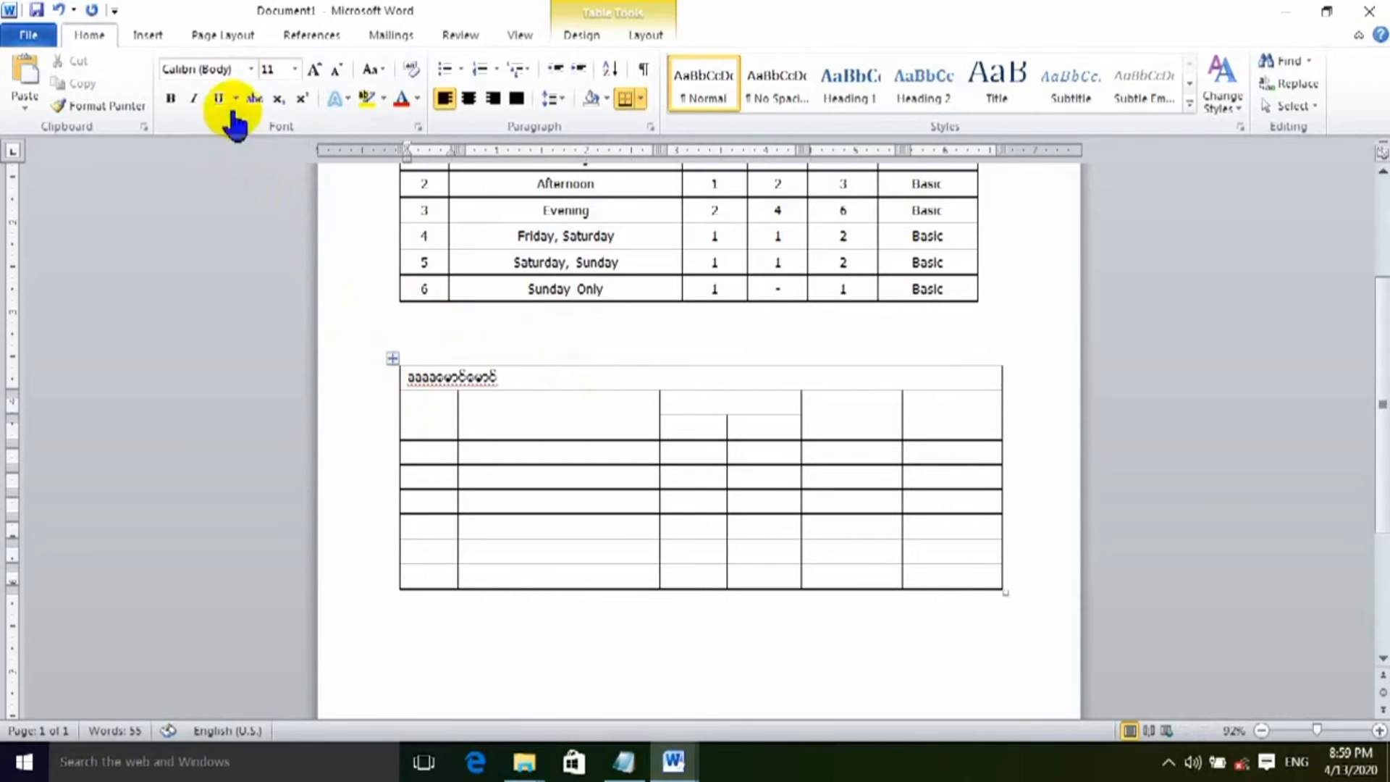
{"action": "left_click", "coordinate": [250, 68]}
{"action": "left_click", "coordinate": [264, 233]}
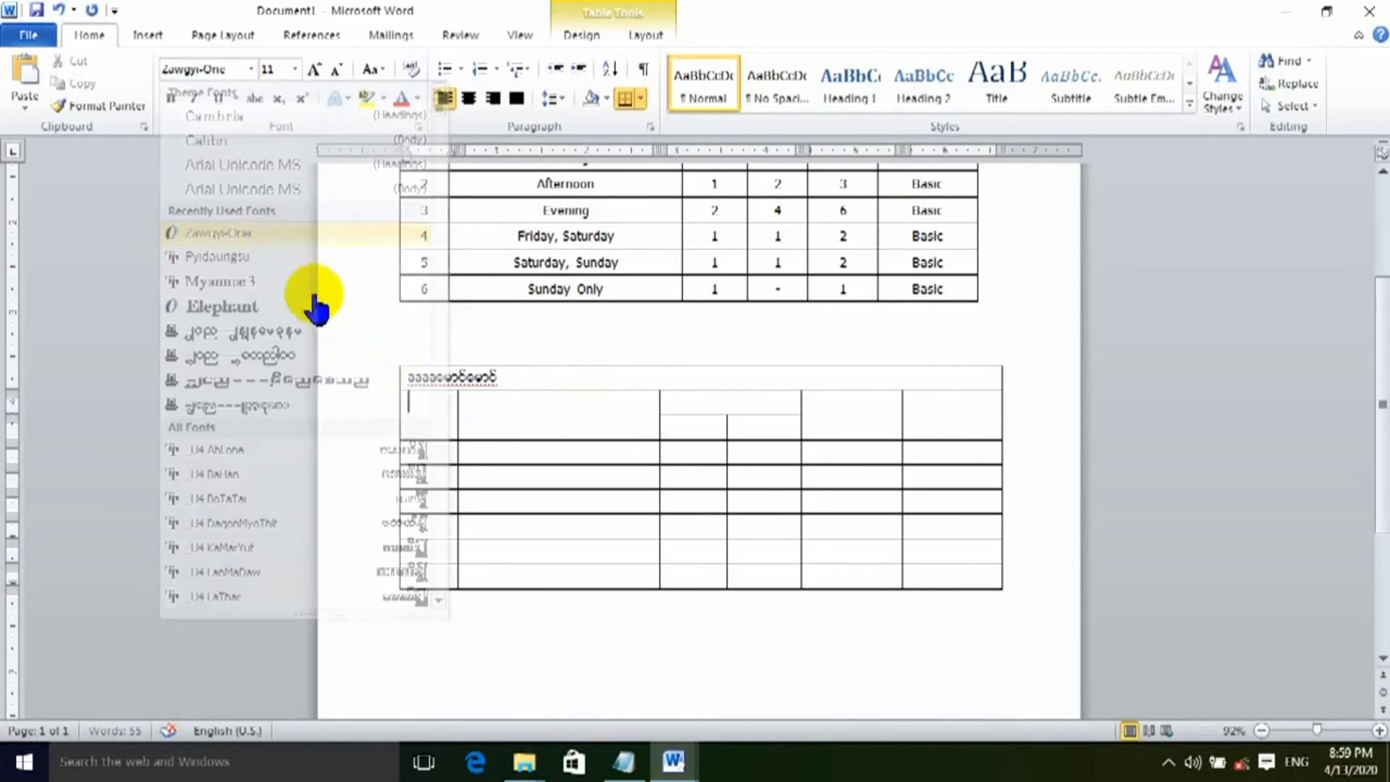
{"action": "type", "text": "ေေေ"}
{"action": "left_click", "coordinate": [579, 407]}
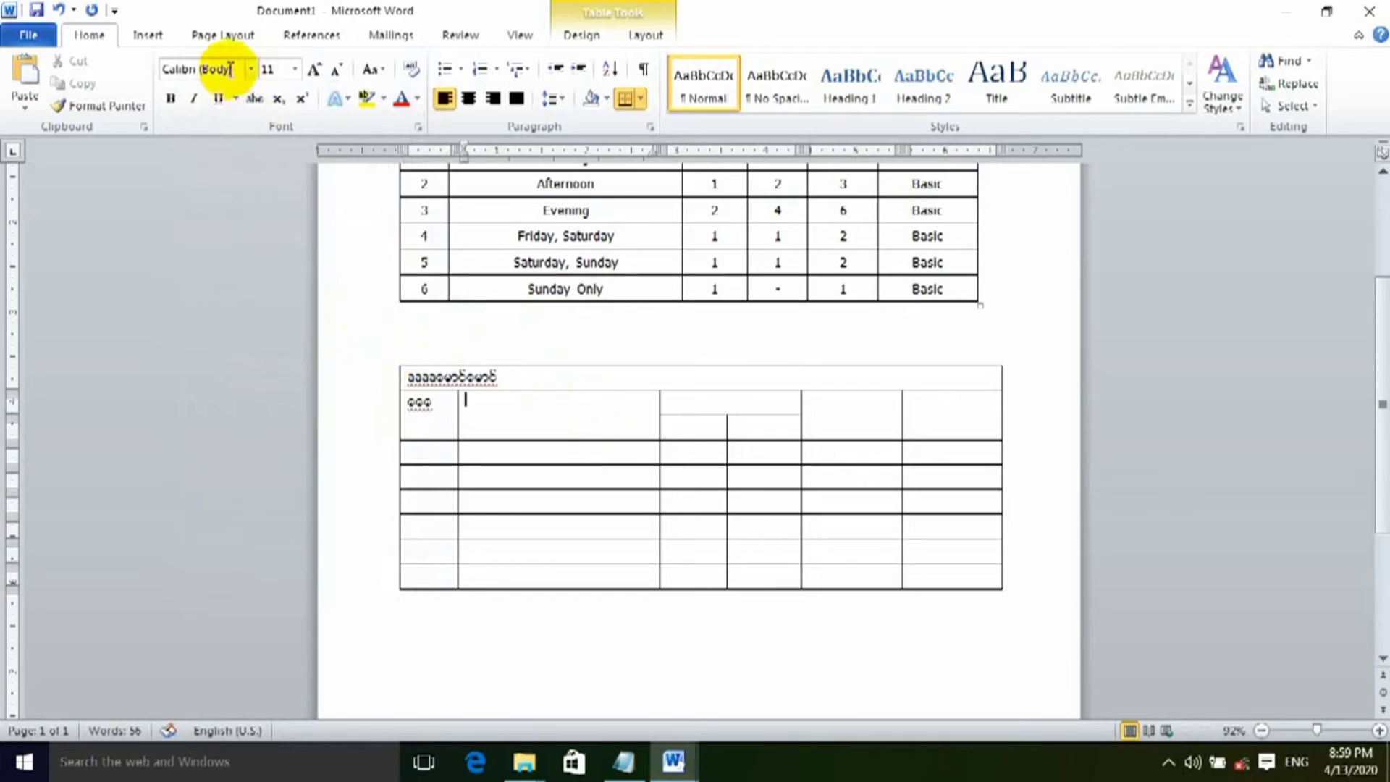
{"action": "left_click", "coordinate": [250, 69]}
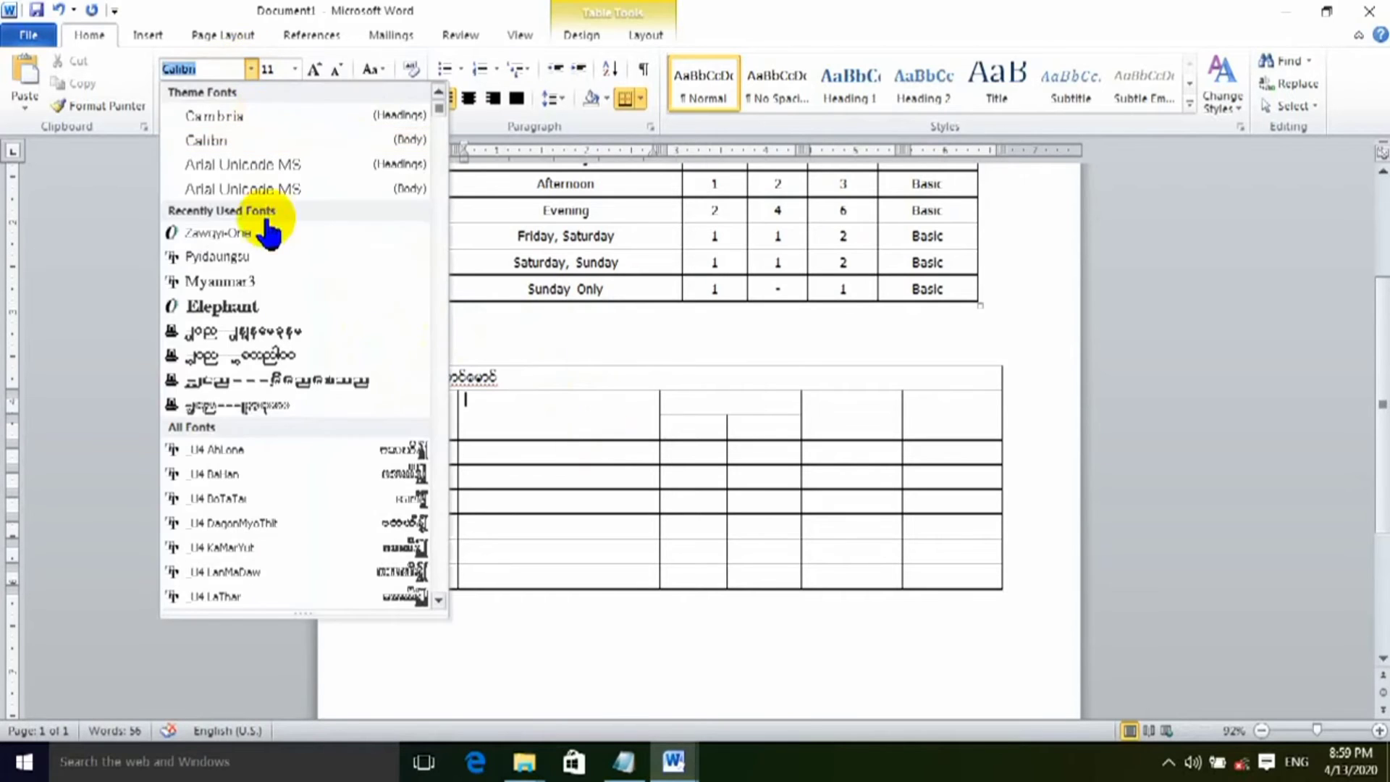
{"action": "left_click", "coordinate": [746, 420]}
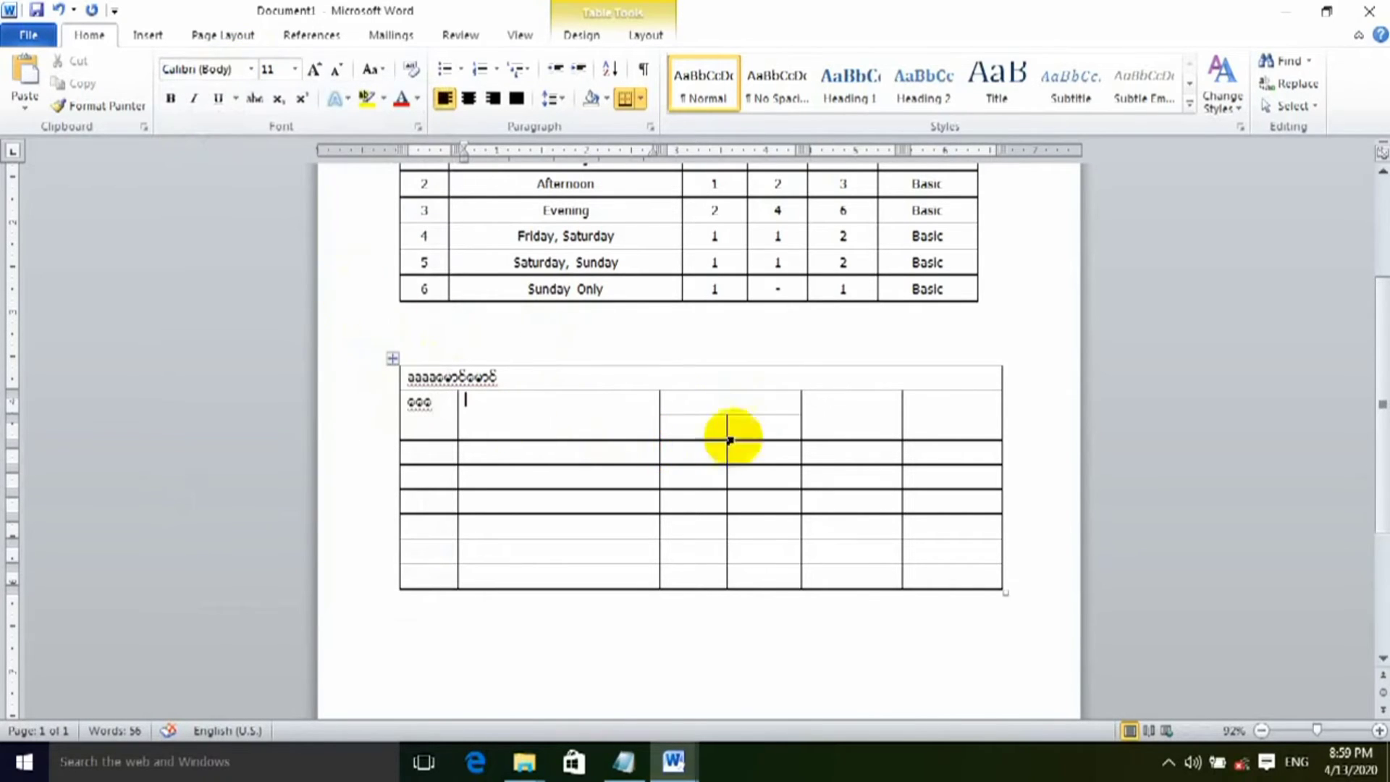
Apply the Zawgyi-One font to the entire lower table.
{"action": "left_click", "coordinate": [413, 378]}
{"action": "left_click_drag", "start_coordinate": [414, 378], "coordinate": [857, 516]}
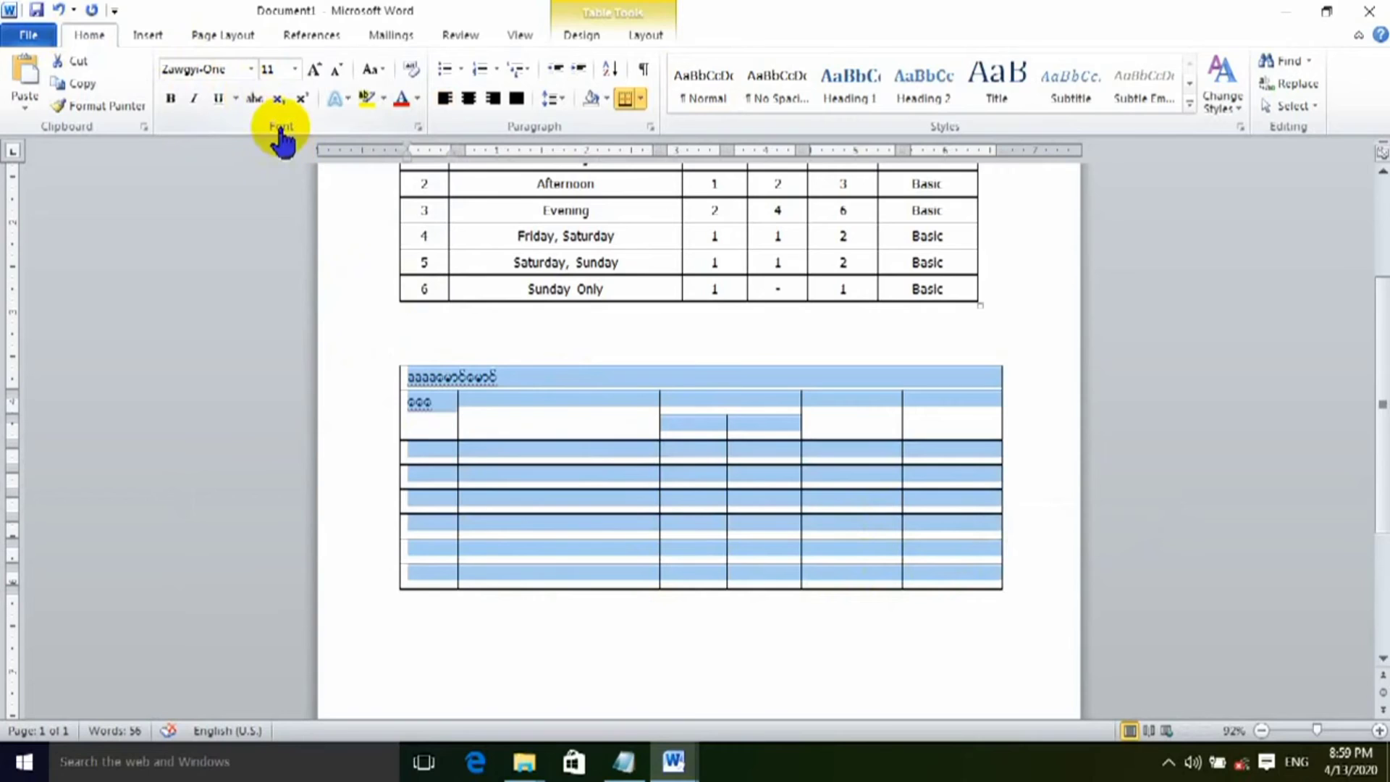
{"action": "left_click", "coordinate": [253, 70]}
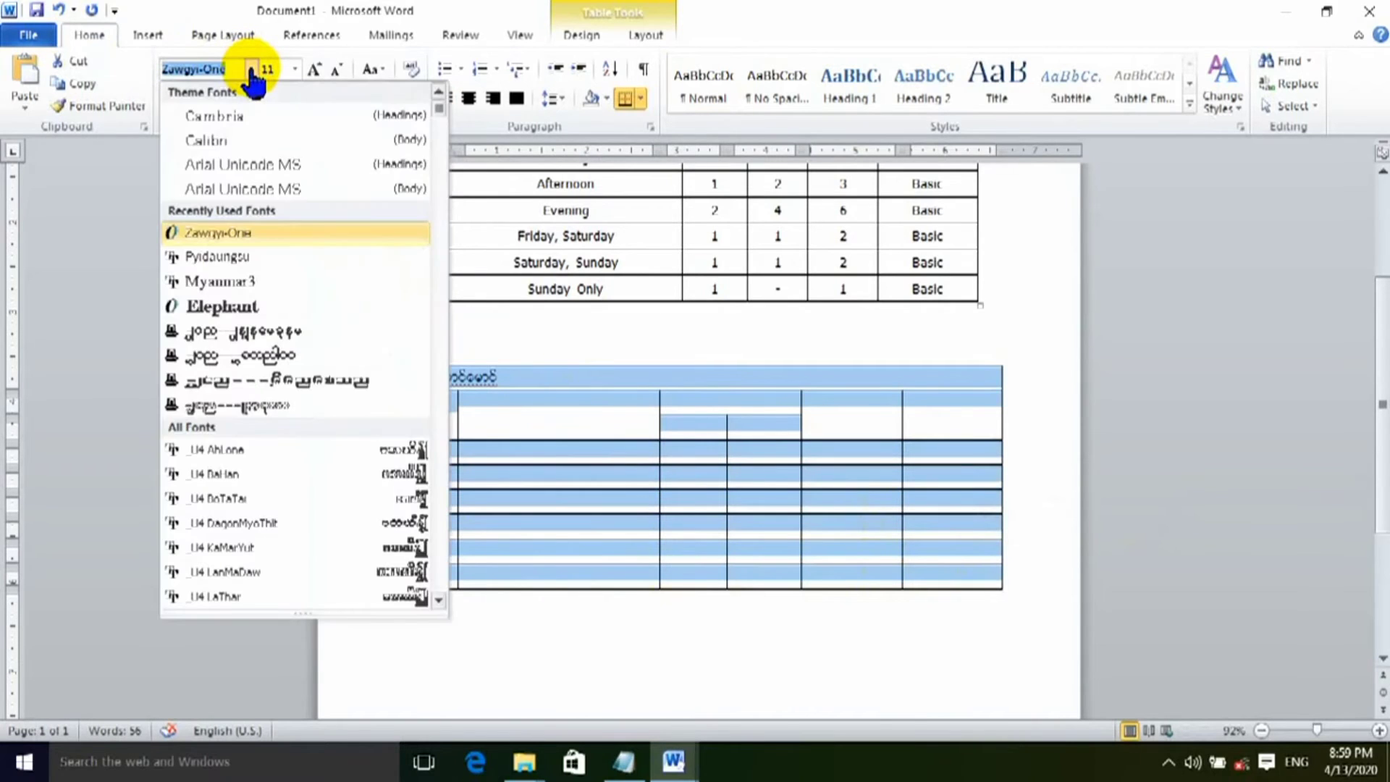
{"action": "left_click", "coordinate": [241, 241]}
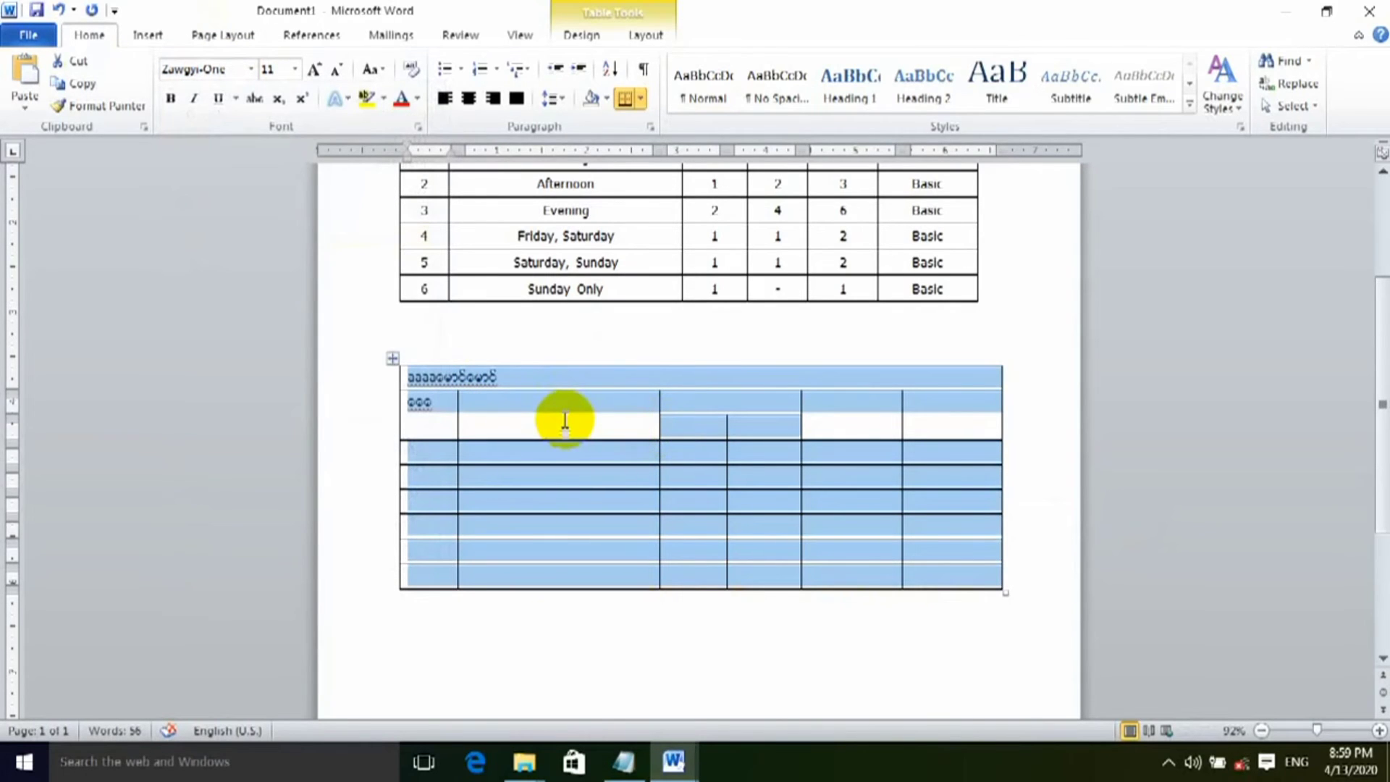
{"action": "left_click", "coordinate": [565, 421]}
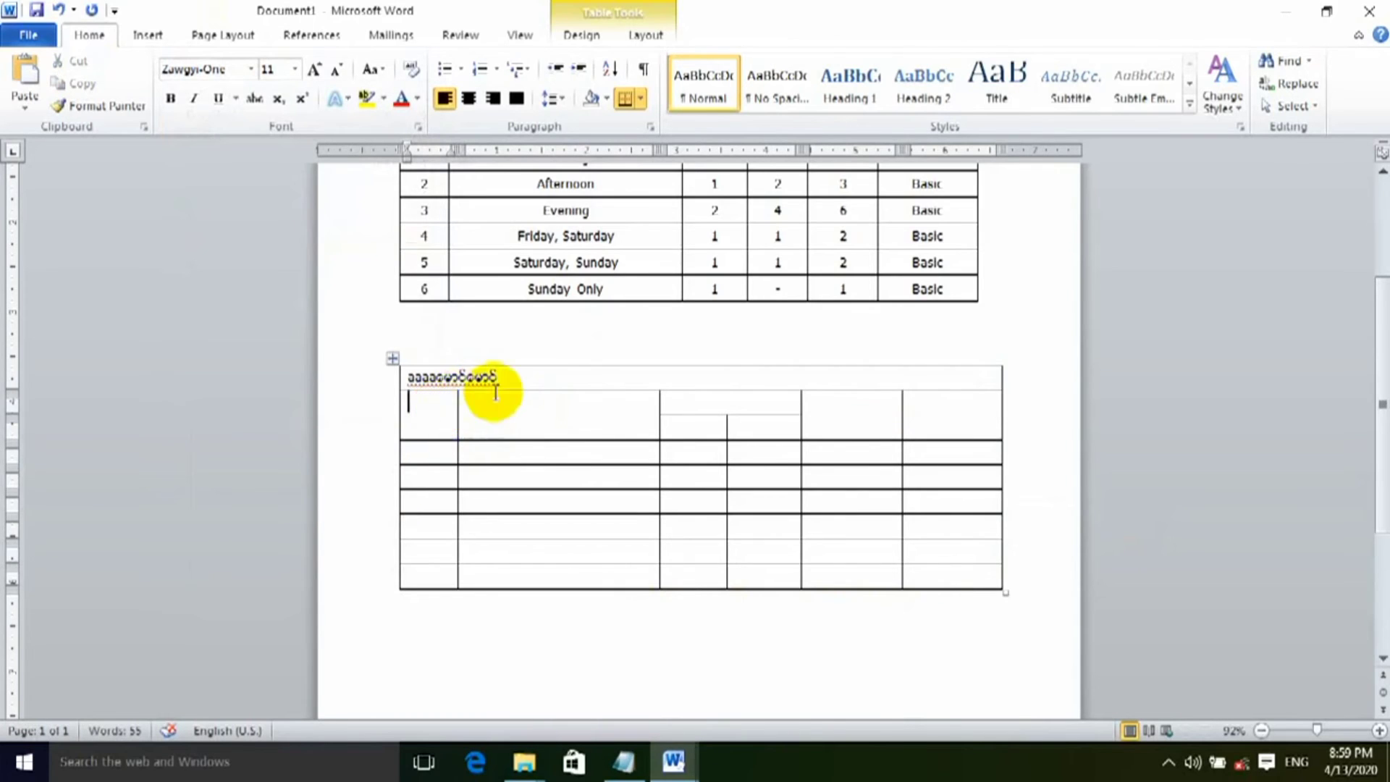
{"action": "scroll", "coordinate": [491, 387], "scroll_direction": "up", "scroll_amount": 3}
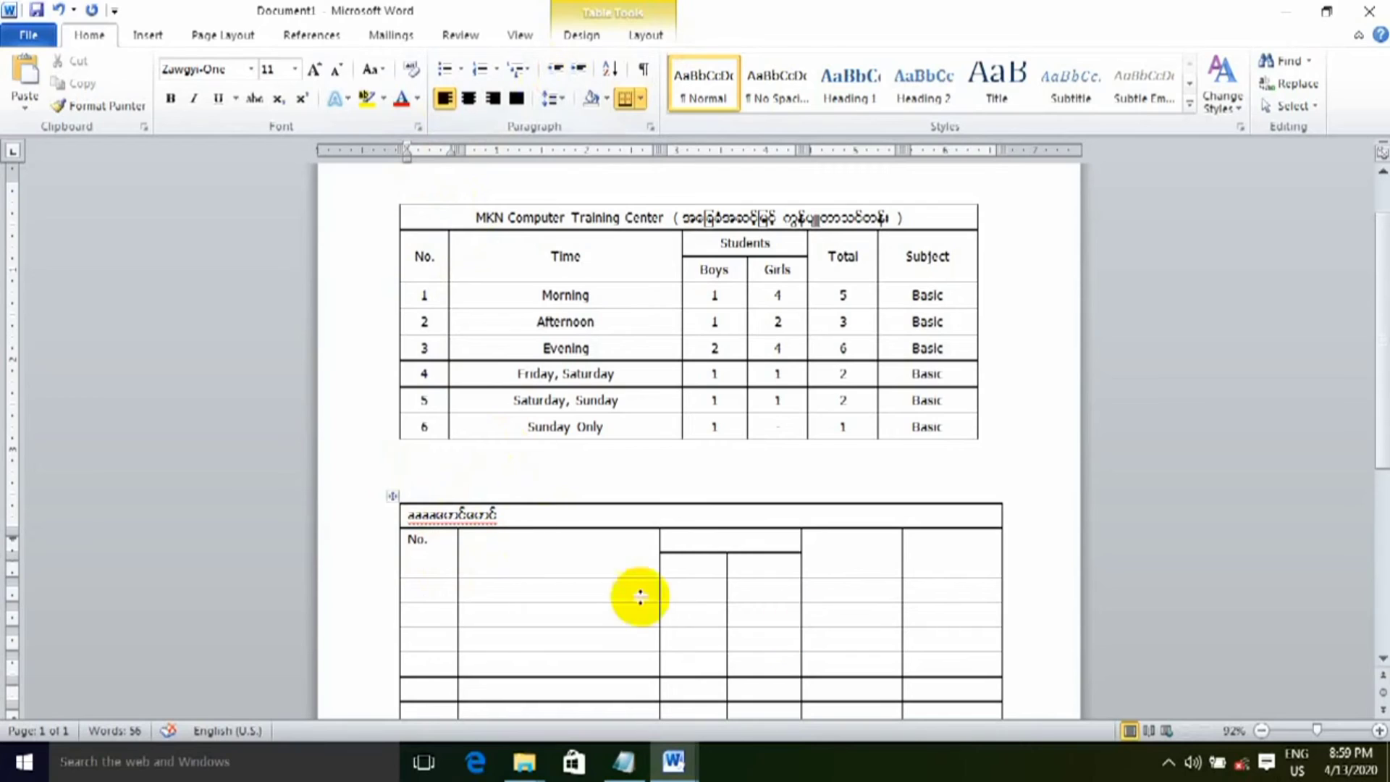
Enter 'Time' in the second header cell and centre it within the cell.
{"action": "left_click", "coordinate": [580, 33]}
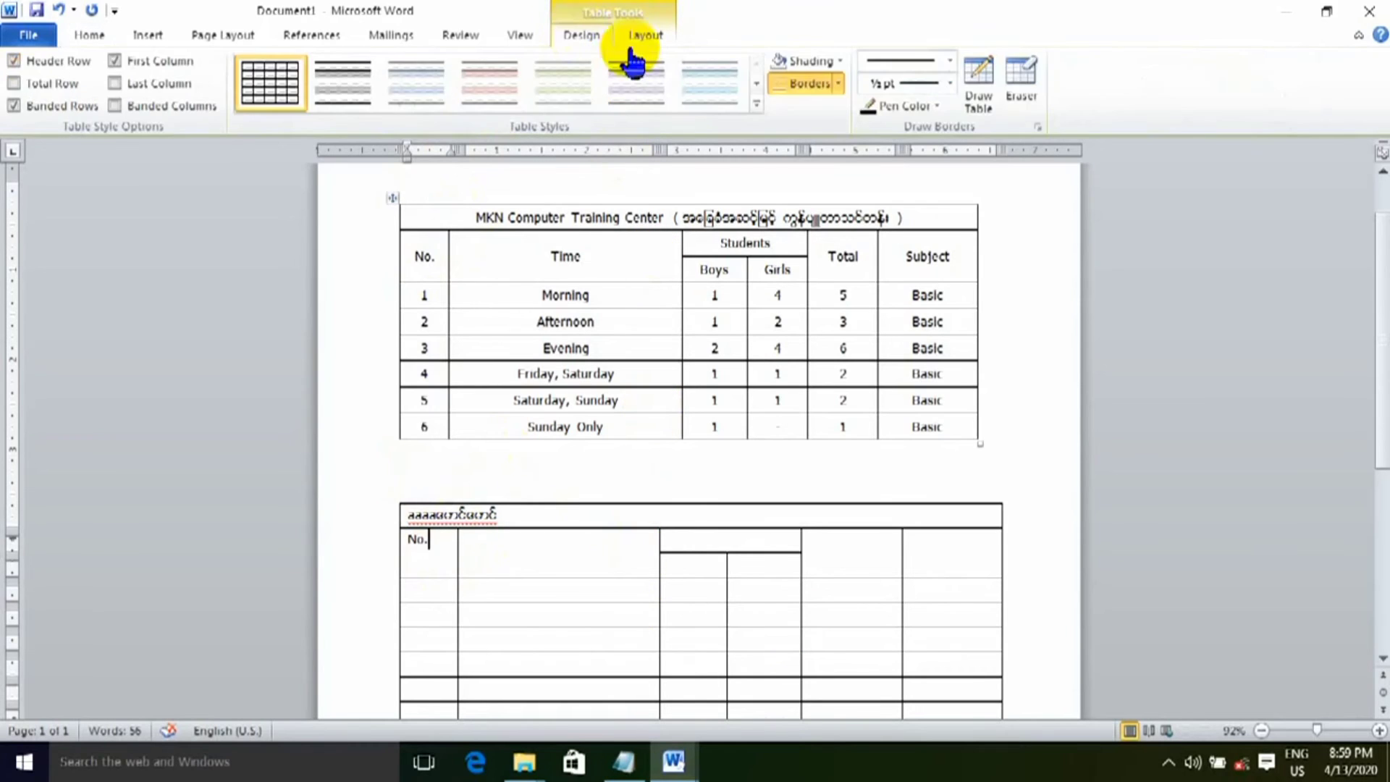
{"action": "left_click", "coordinate": [645, 35]}
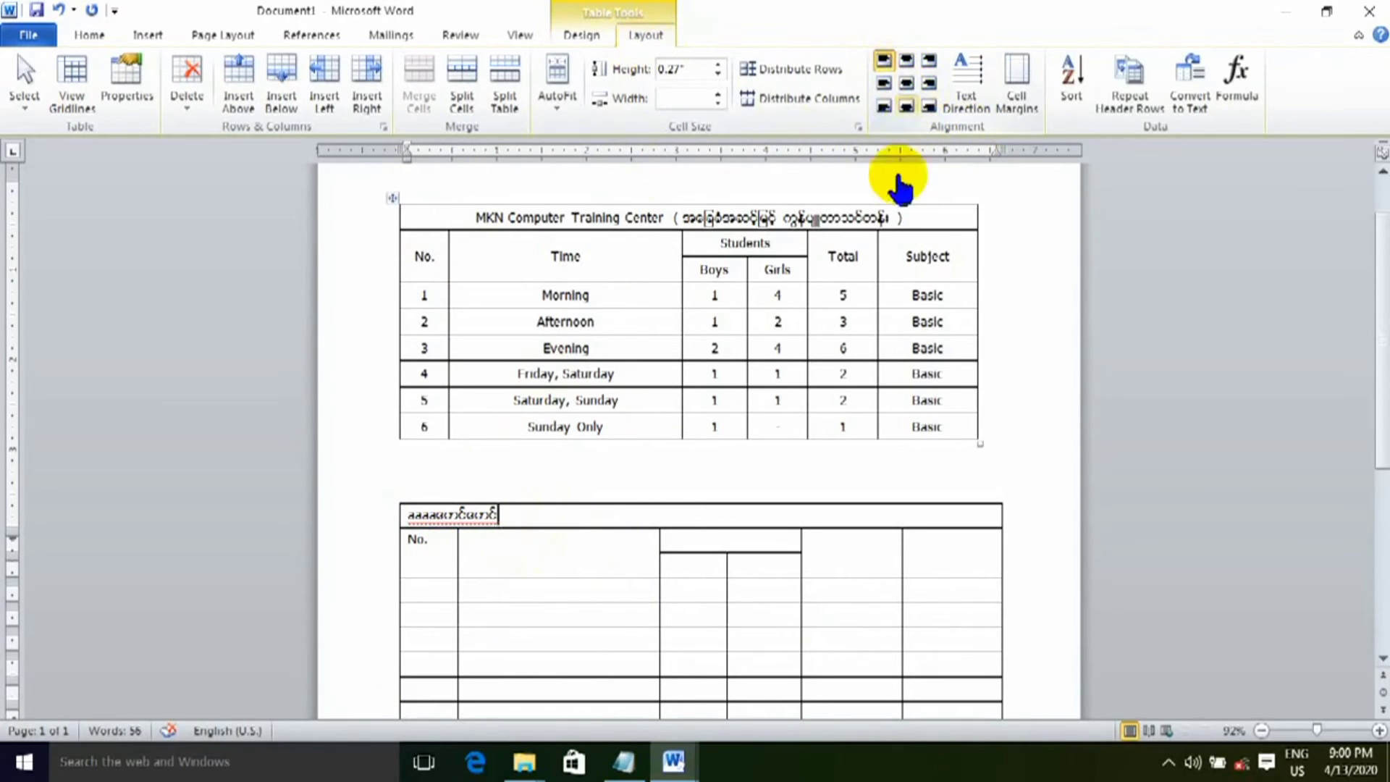
{"action": "left_click", "coordinate": [561, 560]}
{"action": "type", "text": "Time"}
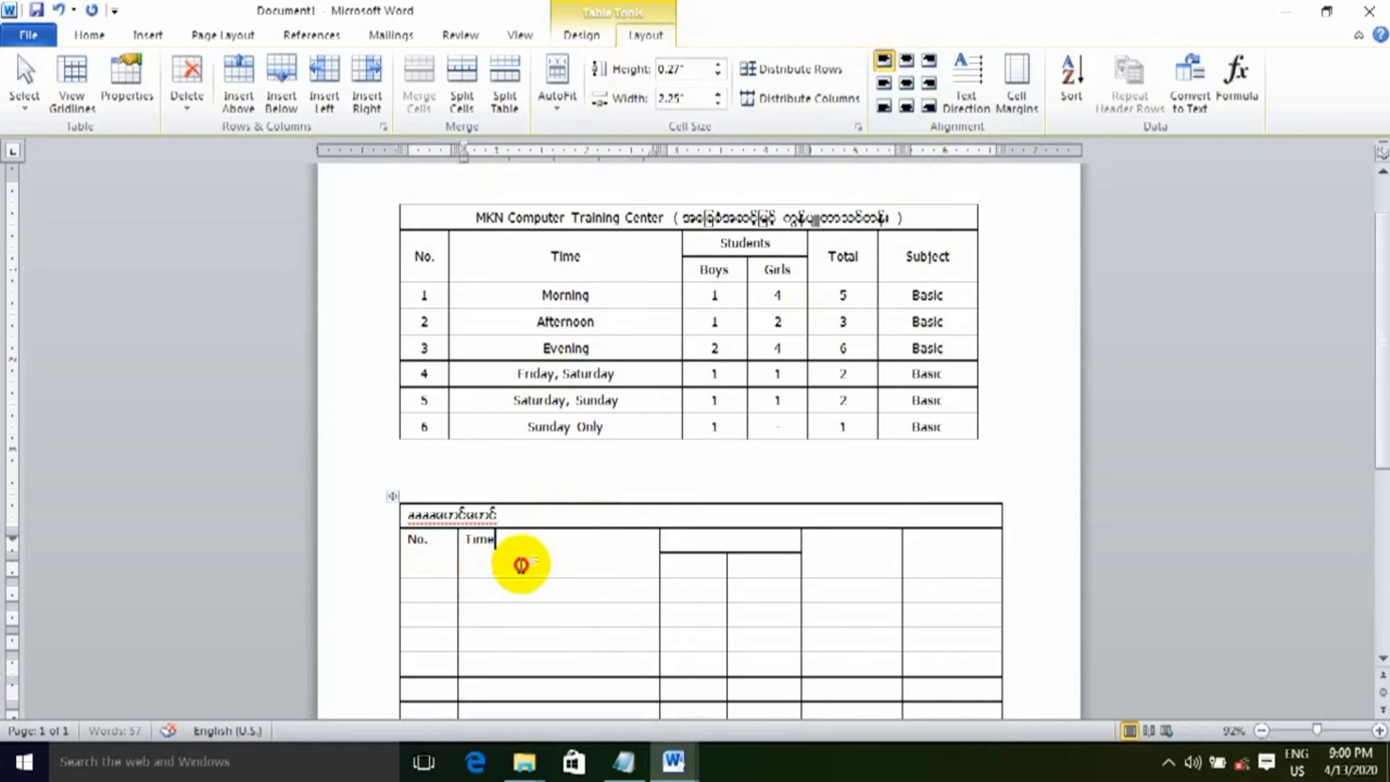
{"action": "left_click_drag", "start_coordinate": [522, 565], "coordinate": [476, 548]}
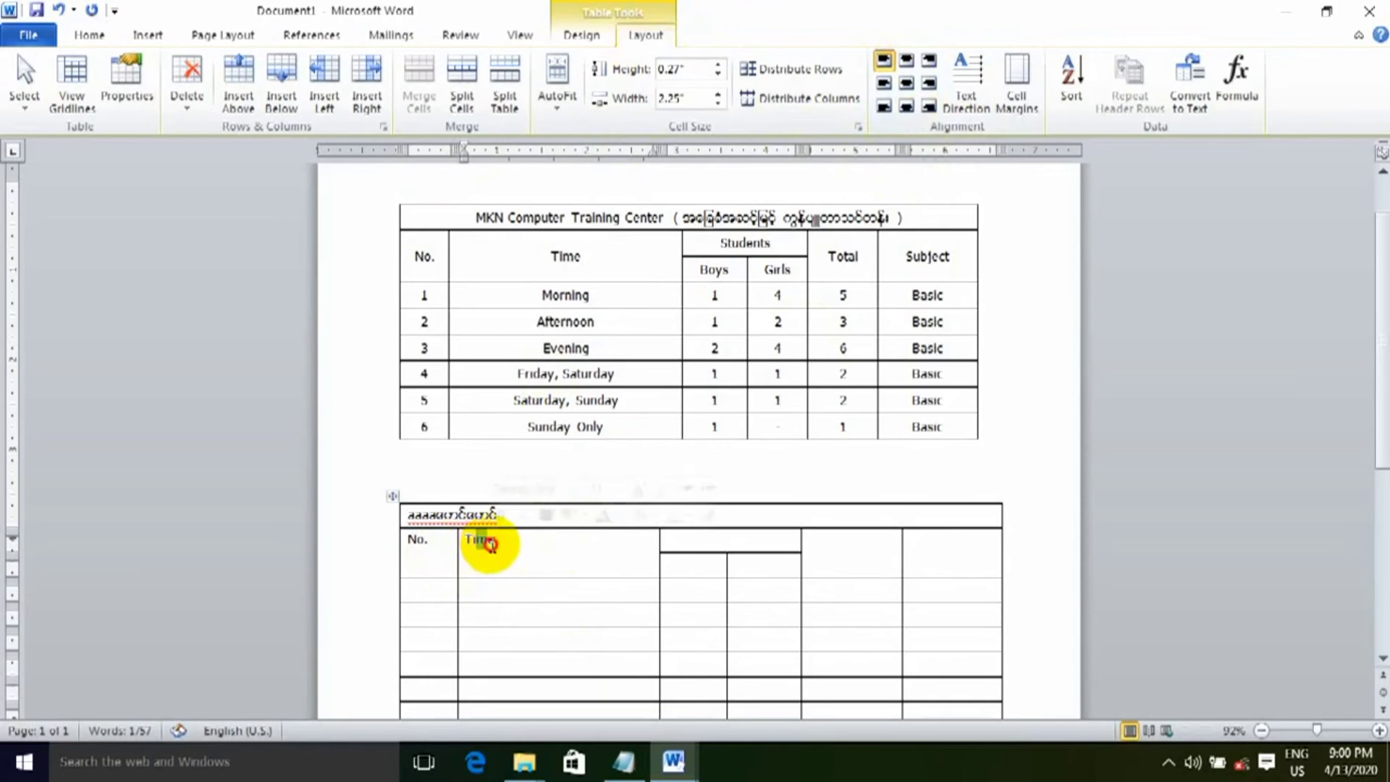
{"action": "left_click", "coordinate": [489, 543]}
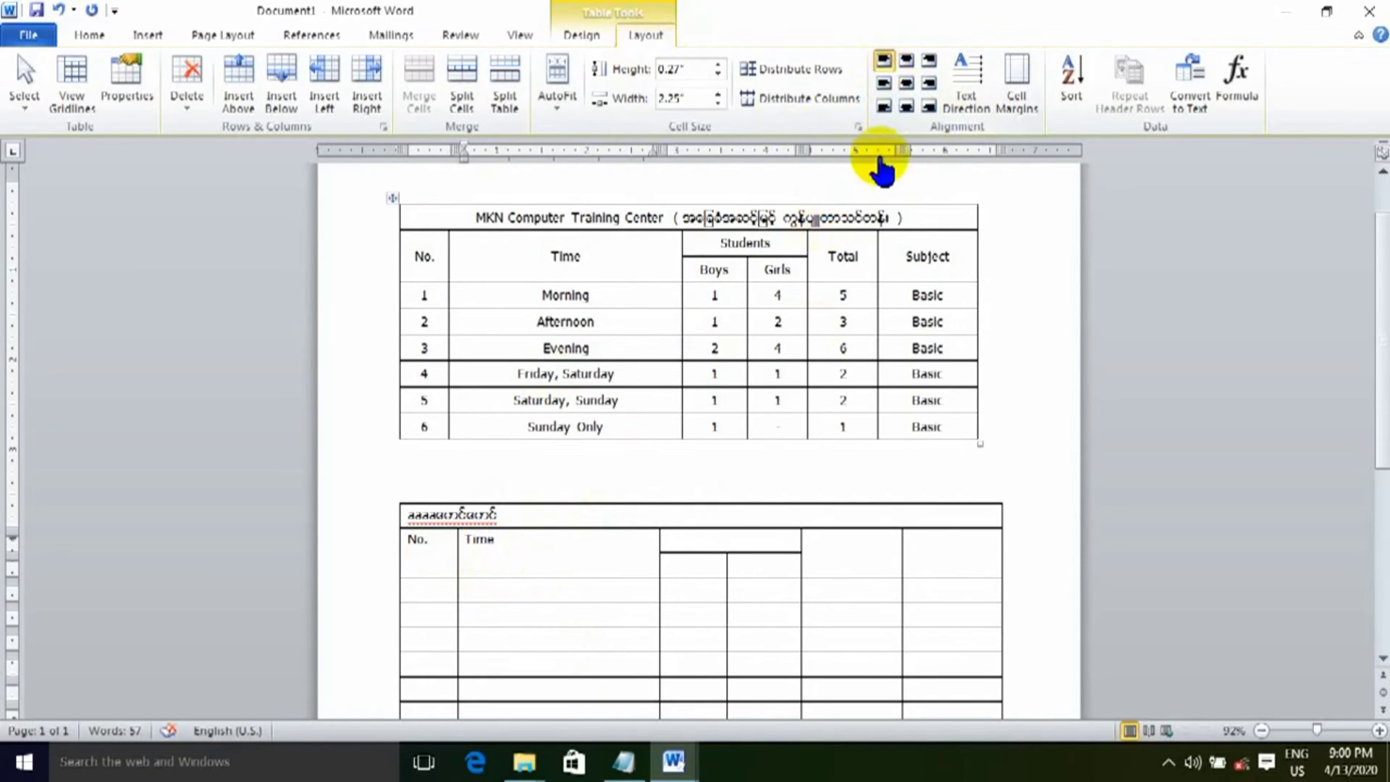
{"action": "left_click", "coordinate": [882, 107]}
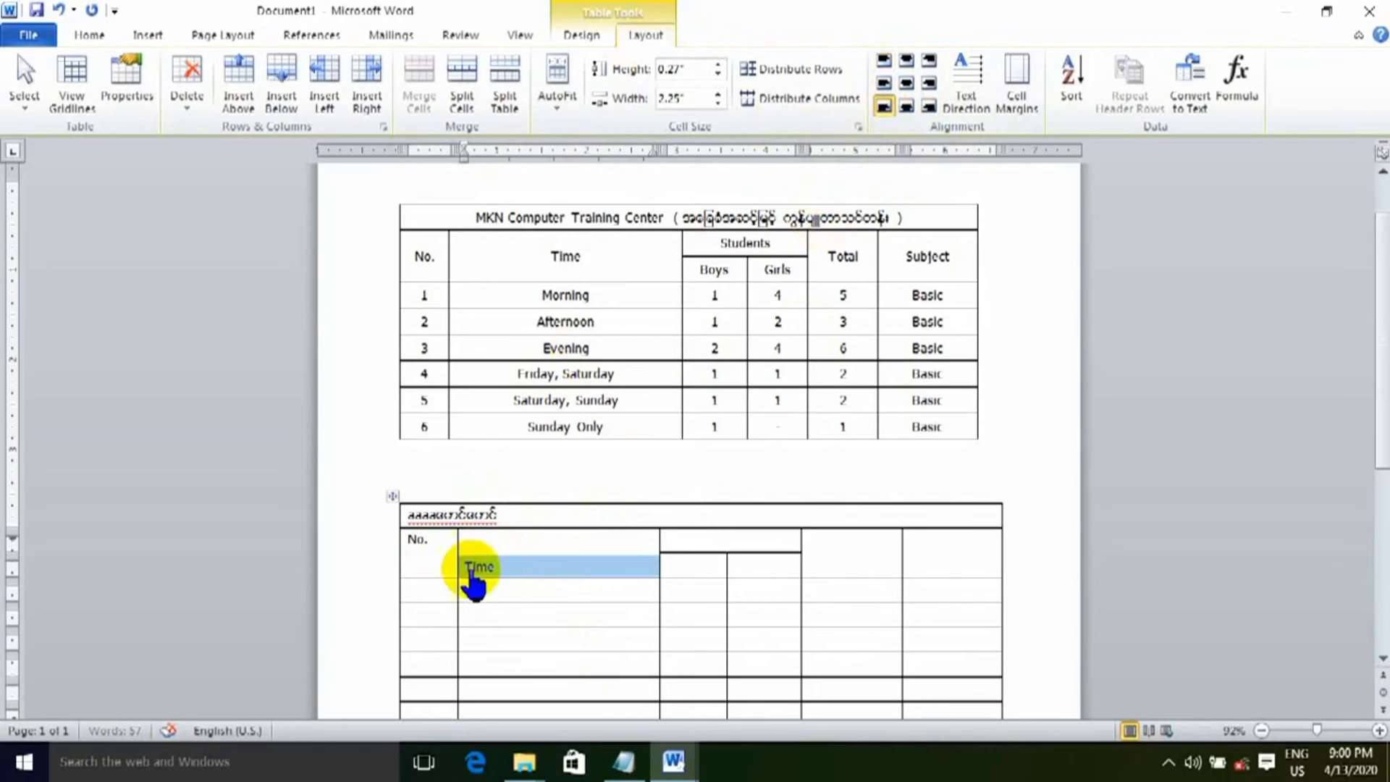
{"action": "left_click", "coordinate": [884, 83]}
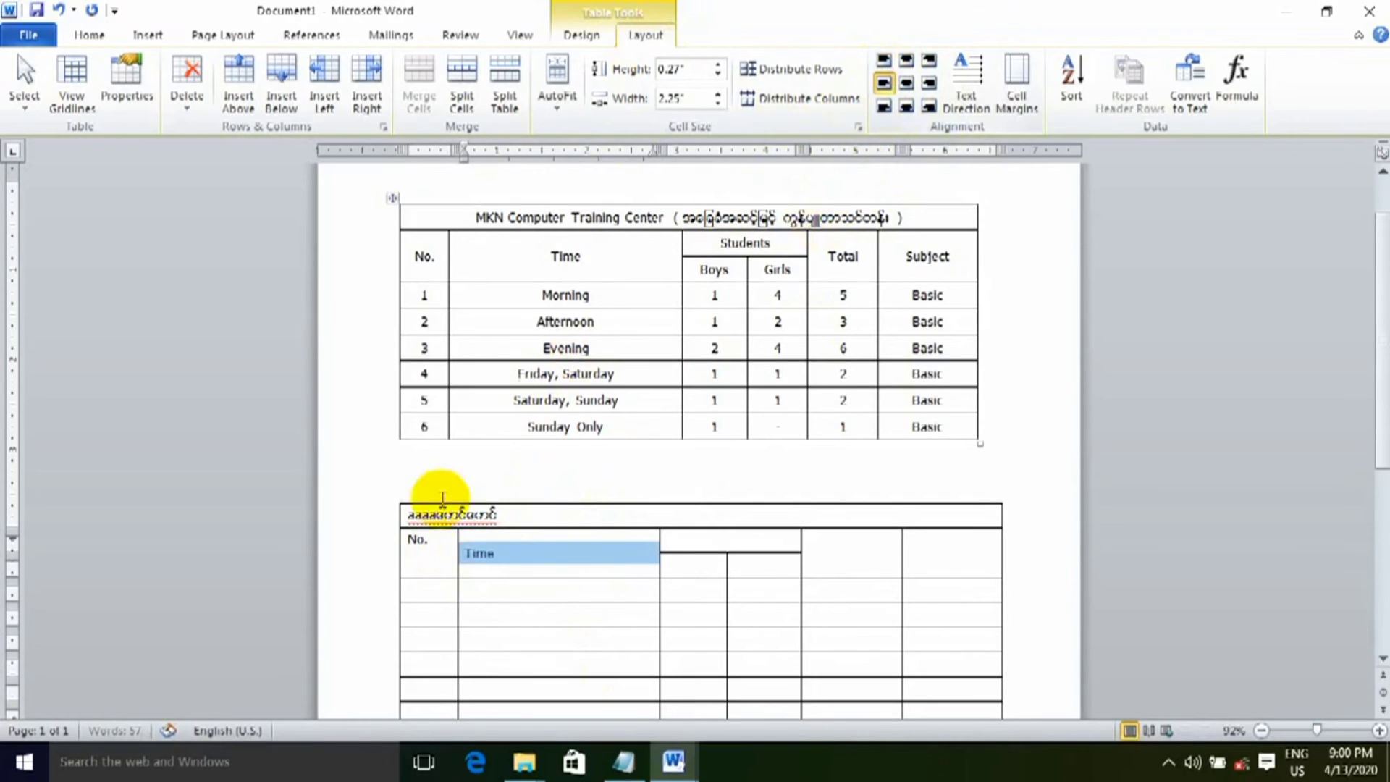
{"action": "left_click", "coordinate": [929, 83]}
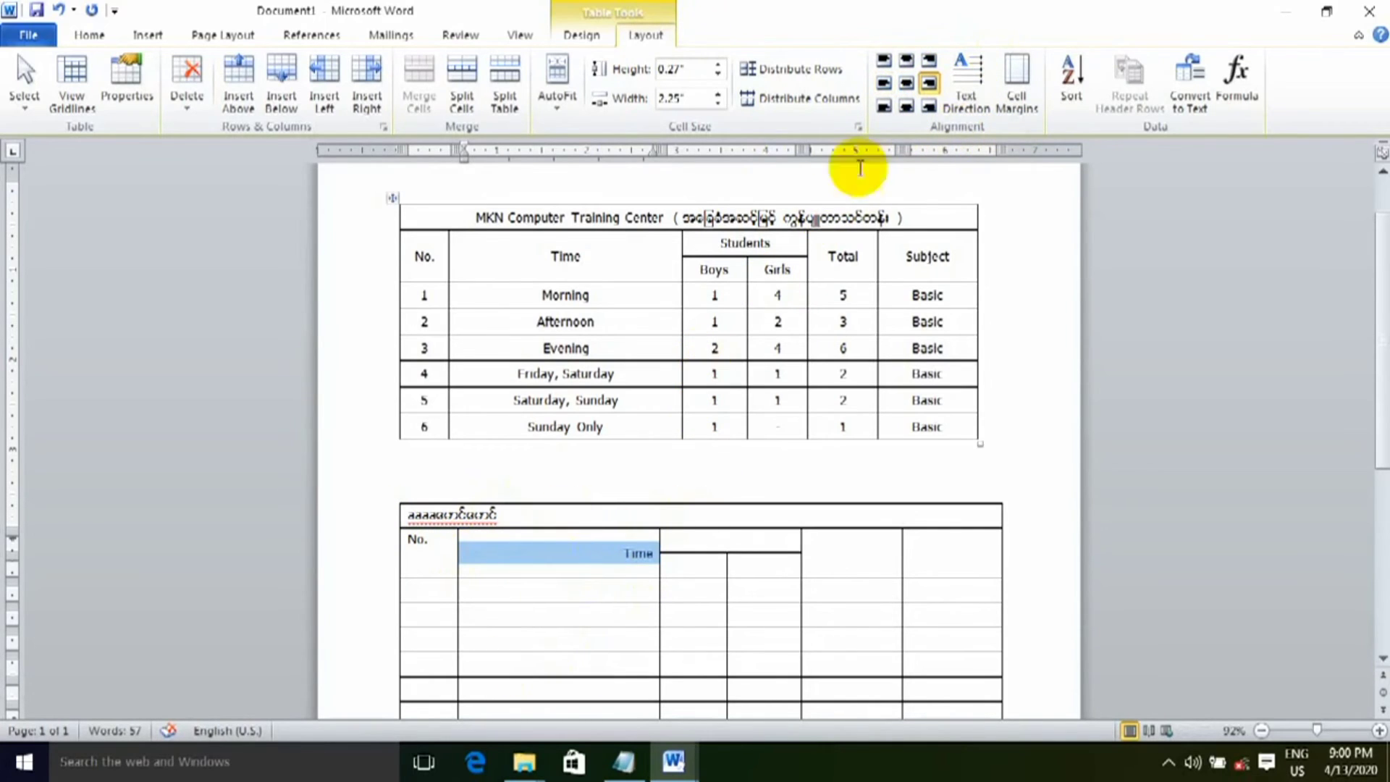
{"action": "left_click", "coordinate": [905, 83]}
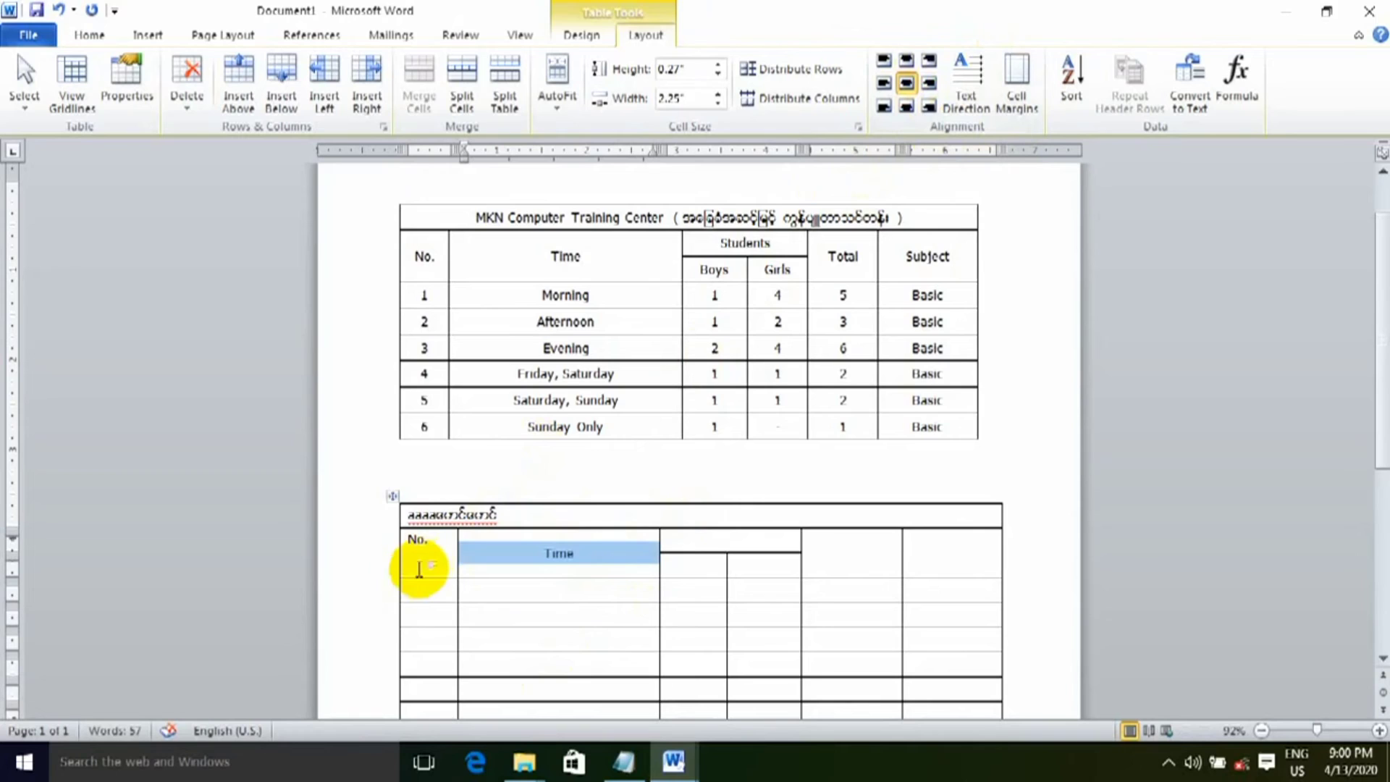
Centre the No. heading in its cell, then select the upper table.
{"action": "double_click", "coordinate": [418, 540]}
{"action": "left_click", "coordinate": [905, 82]}
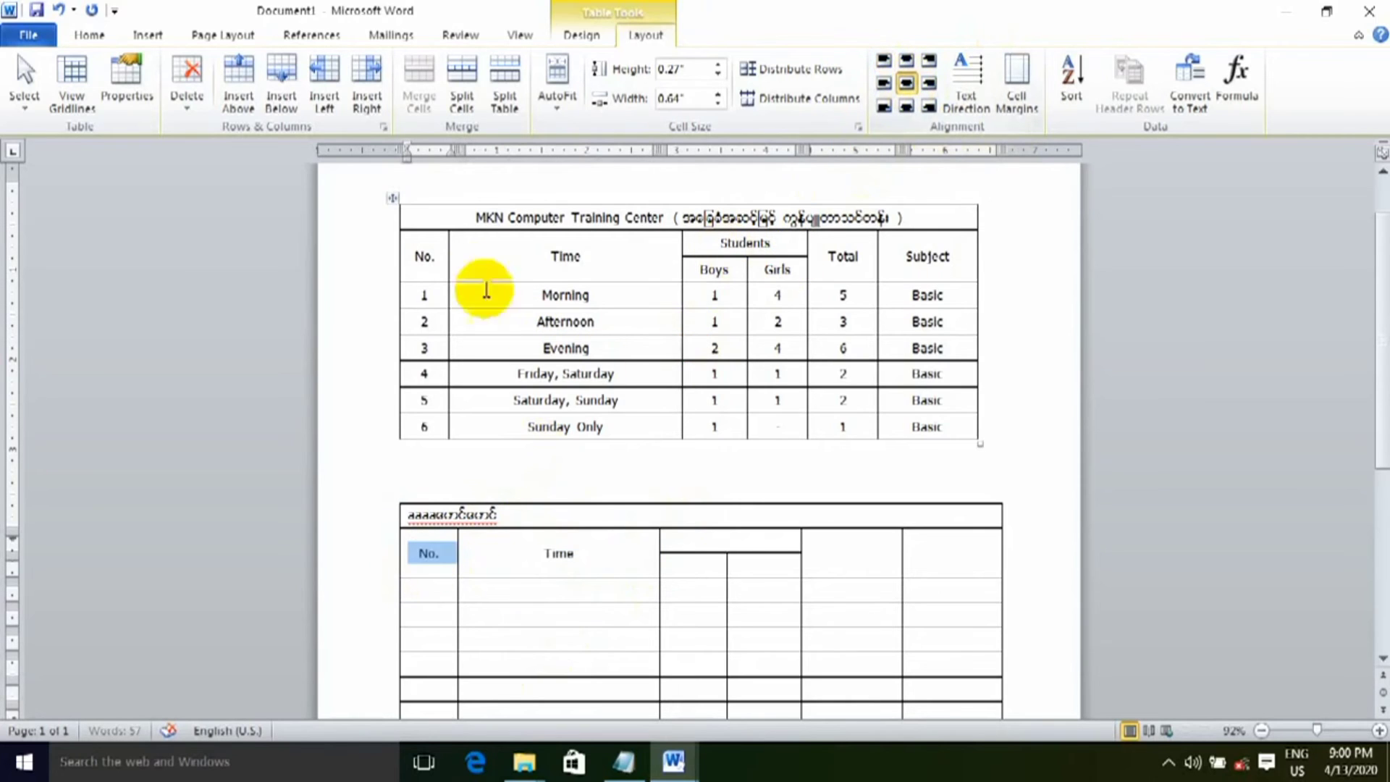
{"action": "mouse_move", "coordinate": [435, 225]}
{"action": "left_mouse_down"}
{"action": "mouse_move", "coordinate": [761, 421]}
{"action": "mouse_move", "coordinate": [921, 424]}
{"action": "left_mouse_up"}
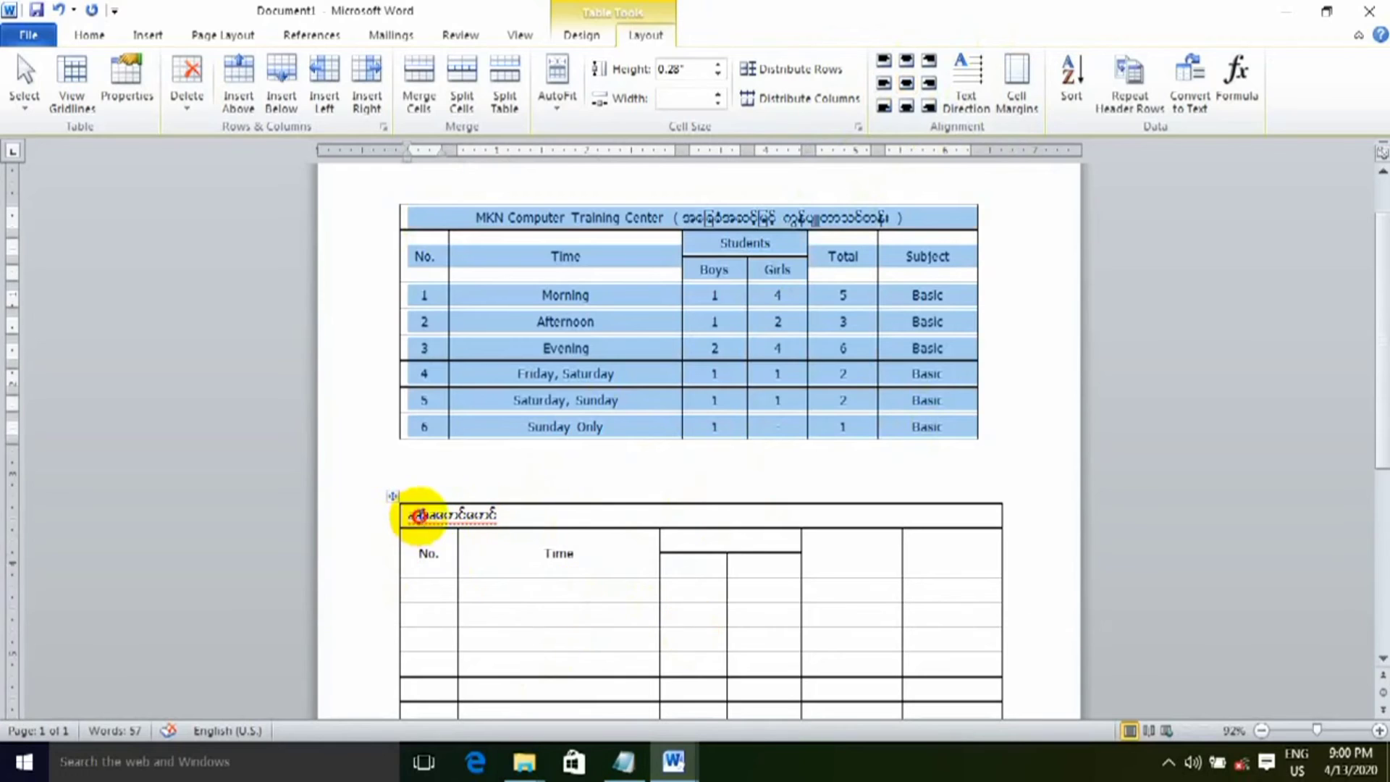
{"action": "mouse_move", "coordinate": [419, 516]}
{"action": "left_mouse_down"}
{"action": "mouse_move", "coordinate": [575, 675]}
{"action": "mouse_move", "coordinate": [845, 701]}
{"action": "mouse_move", "coordinate": [952, 620]}
{"action": "left_mouse_up"}
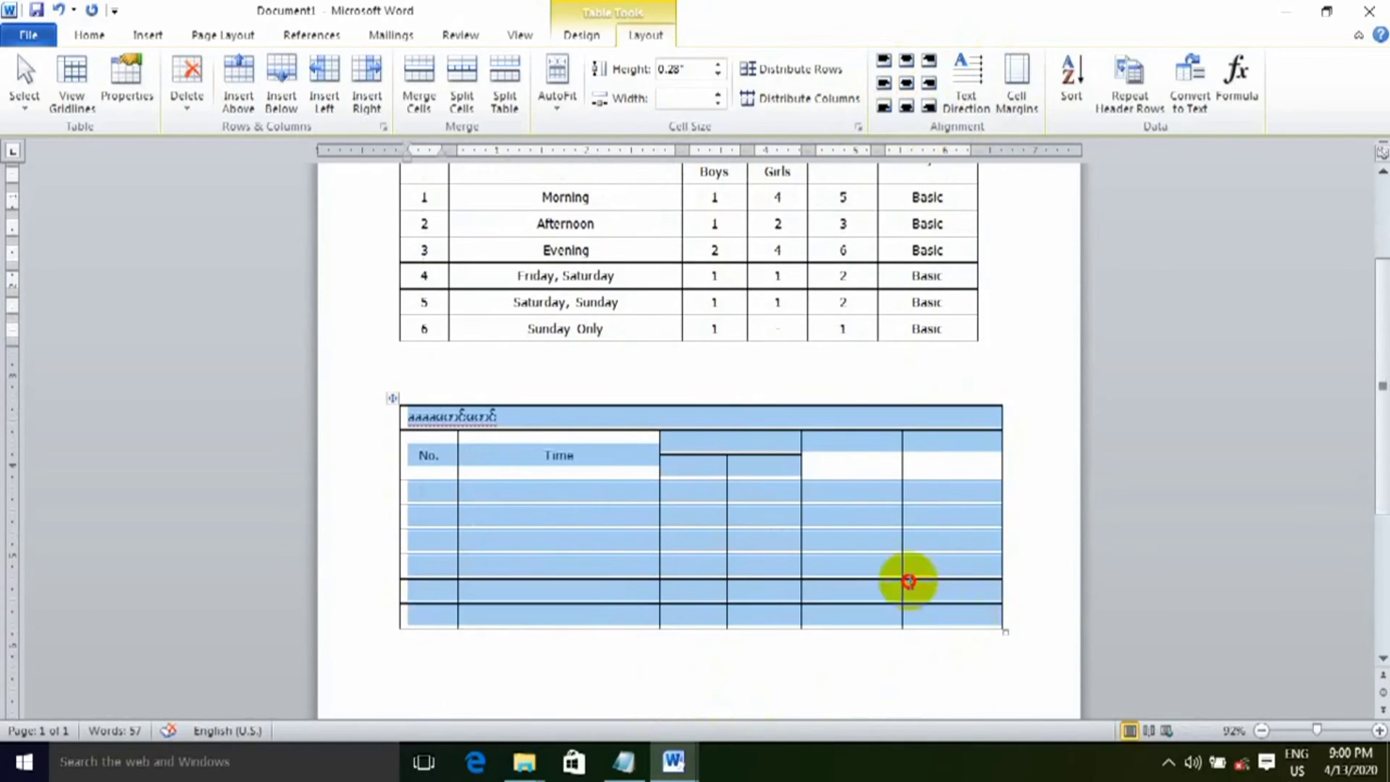
Select the entire lower table and centre all its cell text, including the Myanmar title.
{"action": "mouse_move", "coordinate": [909, 583]}
{"action": "left_mouse_down"}
{"action": "mouse_move", "coordinate": [726, 545]}
{"action": "mouse_move", "coordinate": [946, 620]}
{"action": "left_mouse_up"}
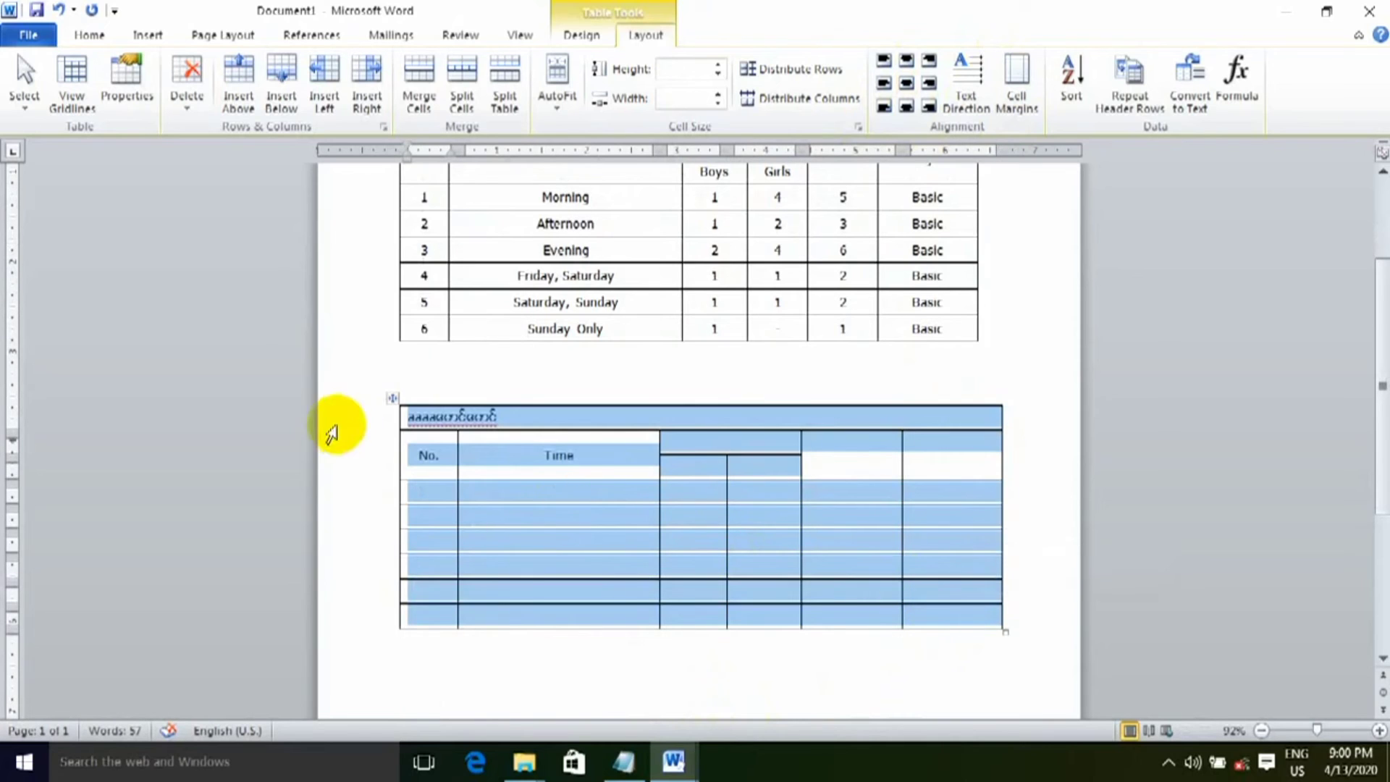
{"action": "left_click", "coordinate": [482, 459]}
{"action": "mouse_move", "coordinate": [420, 420]}
{"action": "left_mouse_down"}
{"action": "mouse_move", "coordinate": [449, 481]}
{"action": "mouse_move", "coordinate": [658, 605]}
{"action": "mouse_move", "coordinate": [931, 616]}
{"action": "mouse_move", "coordinate": [913, 710]}
{"action": "mouse_move", "coordinate": [434, 562]}
{"action": "left_mouse_up"}
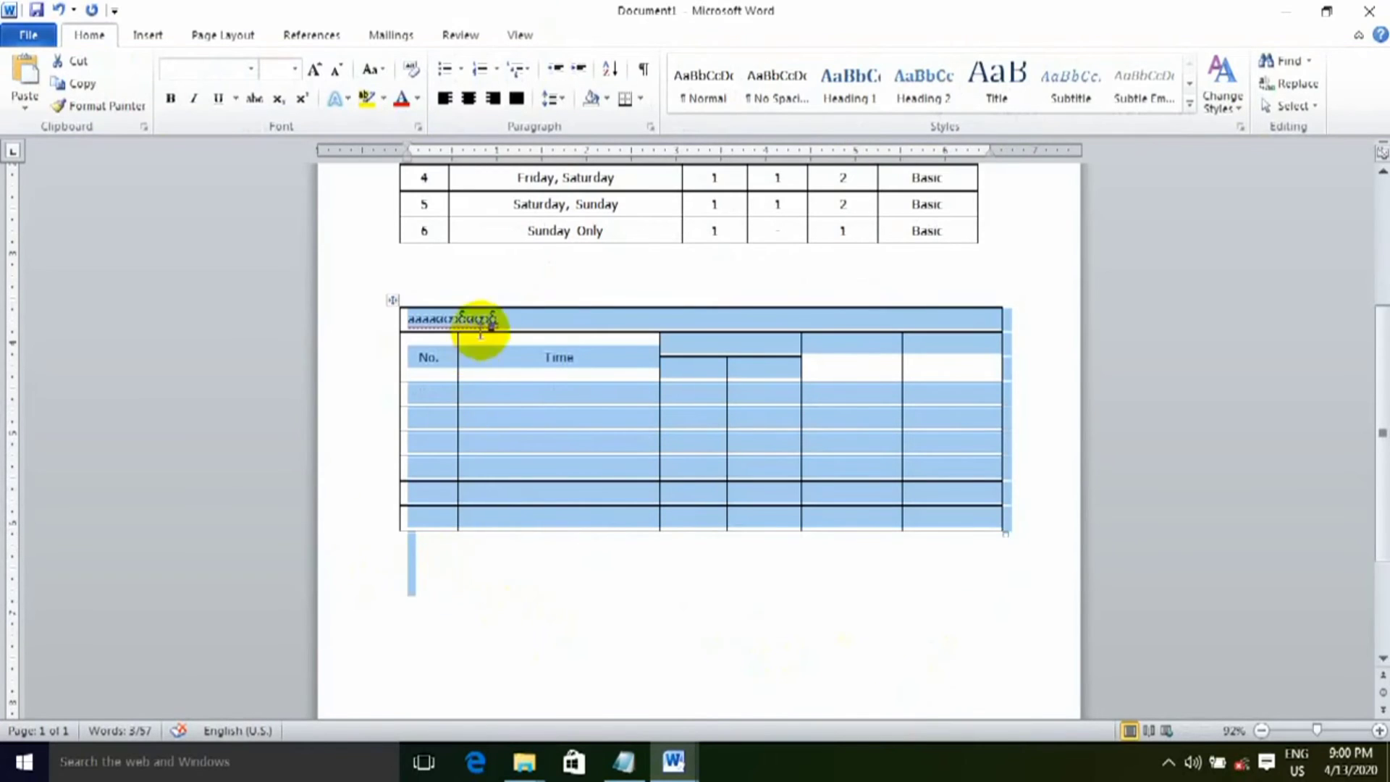
{"action": "scroll", "coordinate": [478, 330], "scroll_direction": "up", "scroll_amount": 3}
{"action": "scroll", "coordinate": [650, 272], "scroll_direction": "down", "scroll_amount": 2}
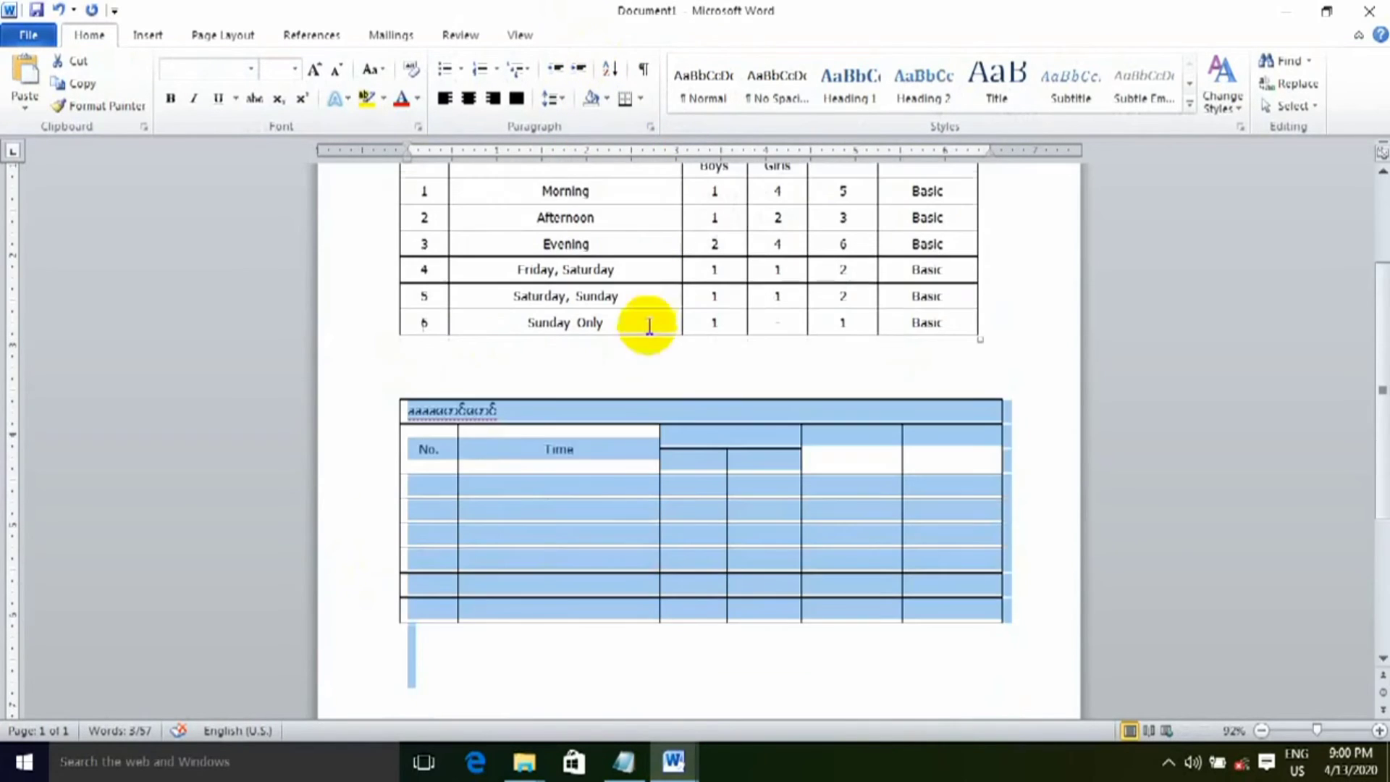
{"action": "left_click", "coordinate": [428, 440]}
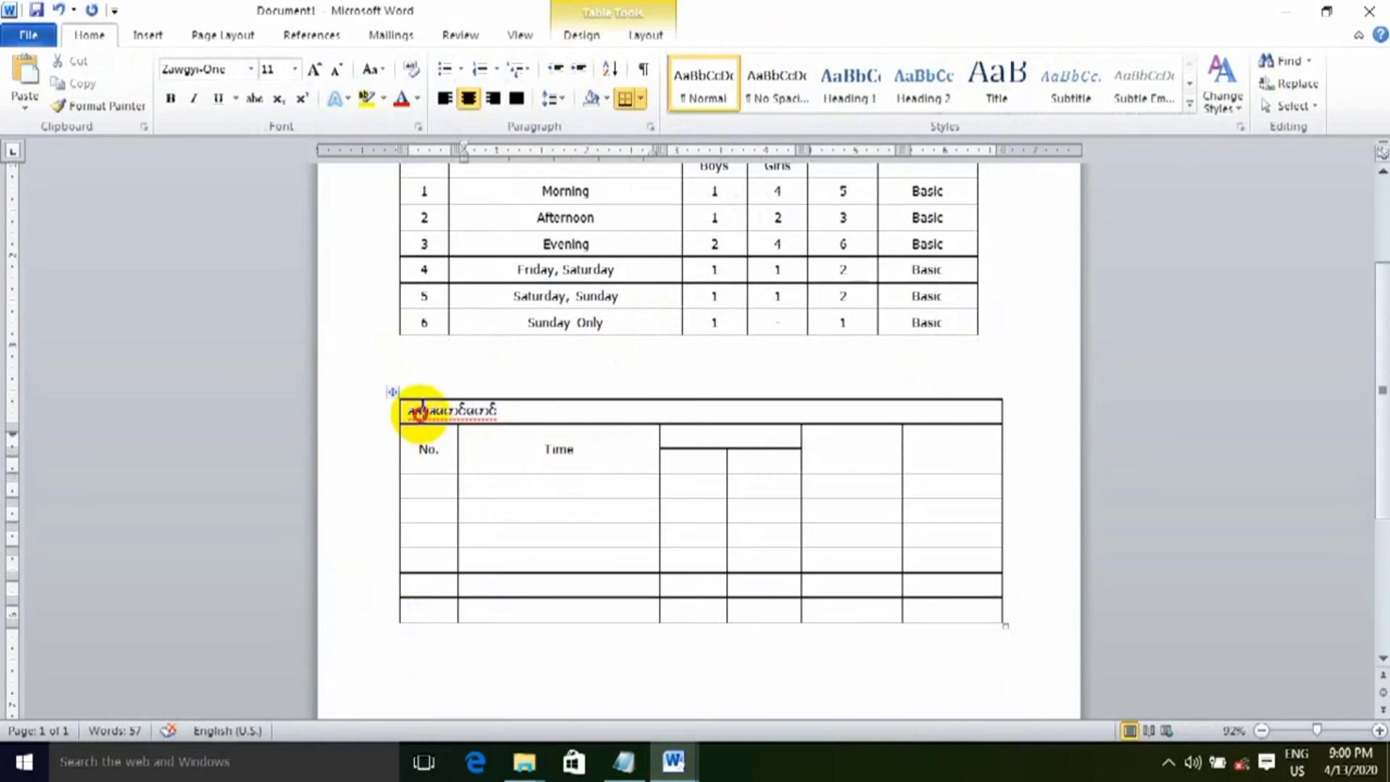
{"action": "left_click_drag", "start_coordinate": [419, 410], "coordinate": [953, 599]}
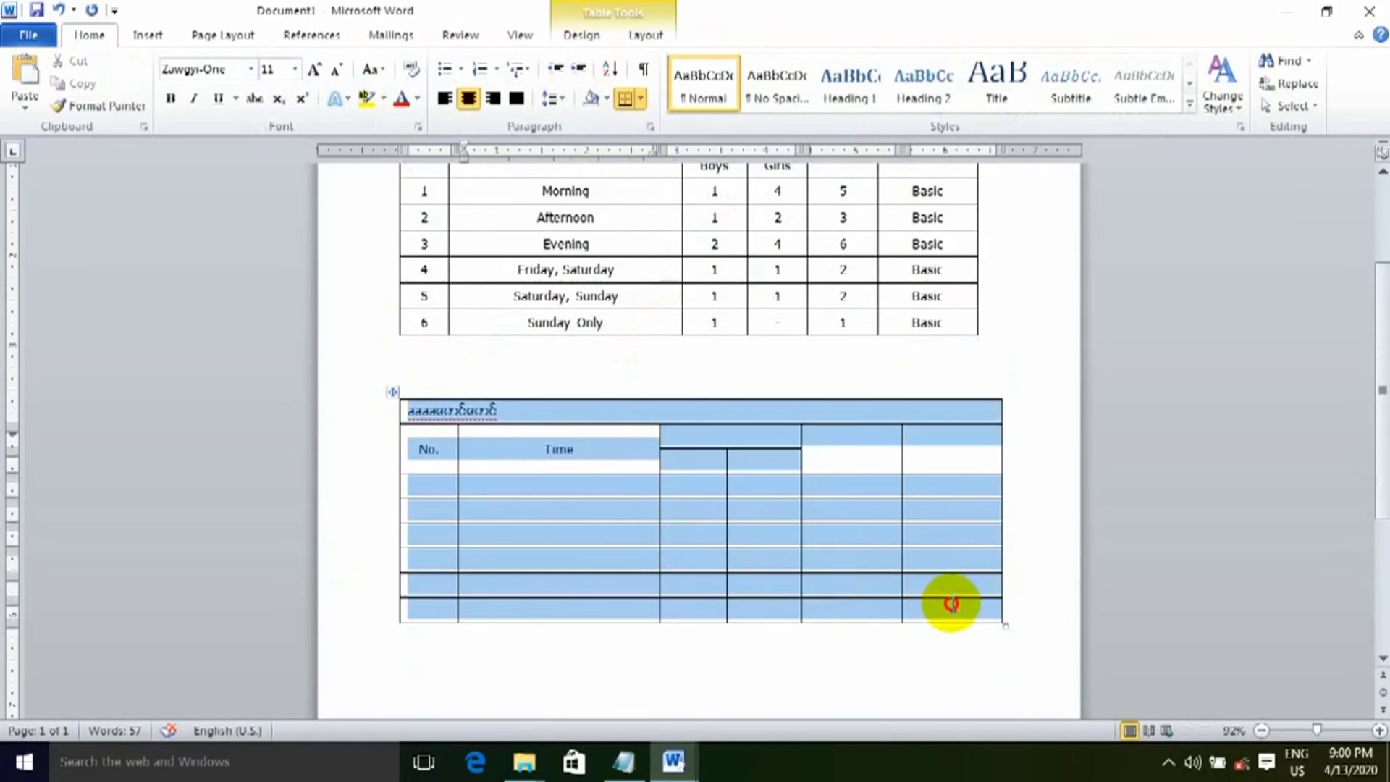
{"action": "left_click", "coordinate": [647, 35]}
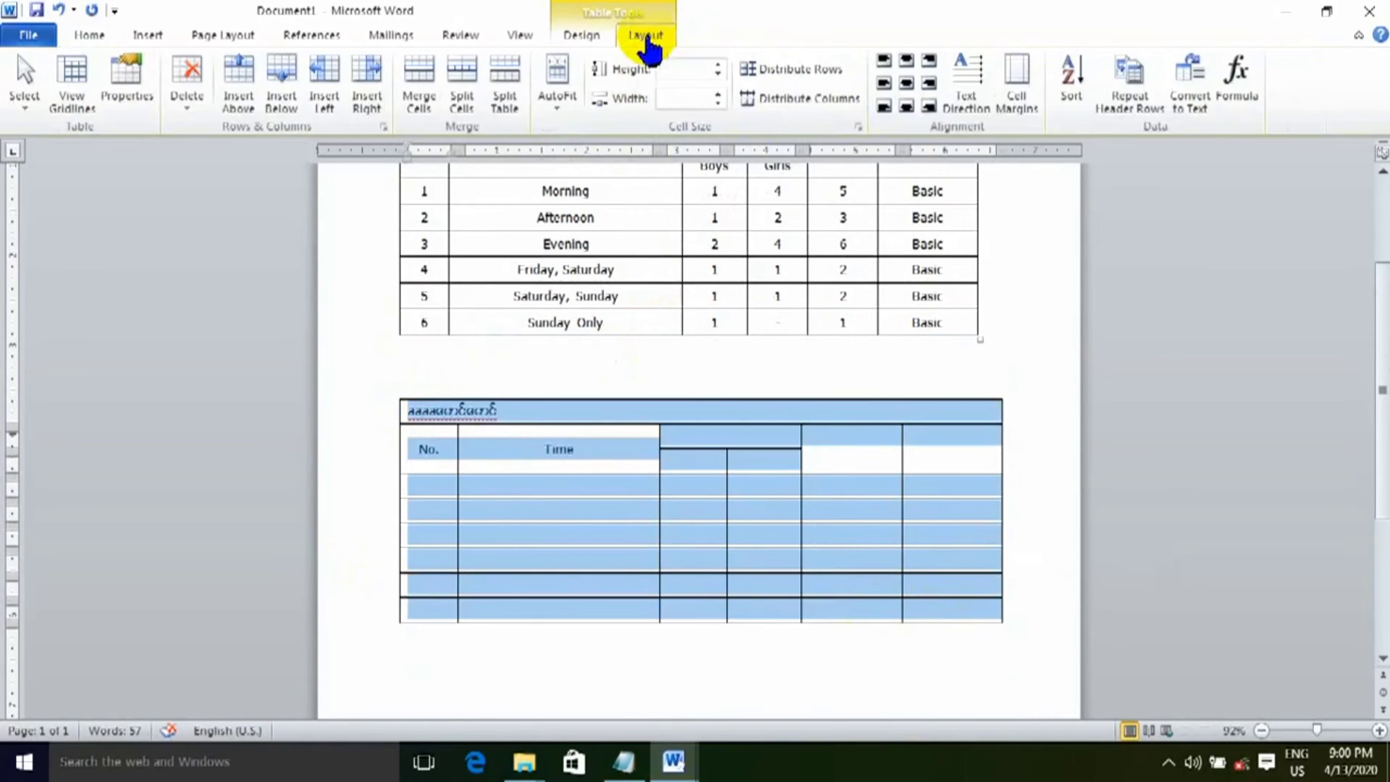
{"action": "left_click", "coordinate": [907, 96]}
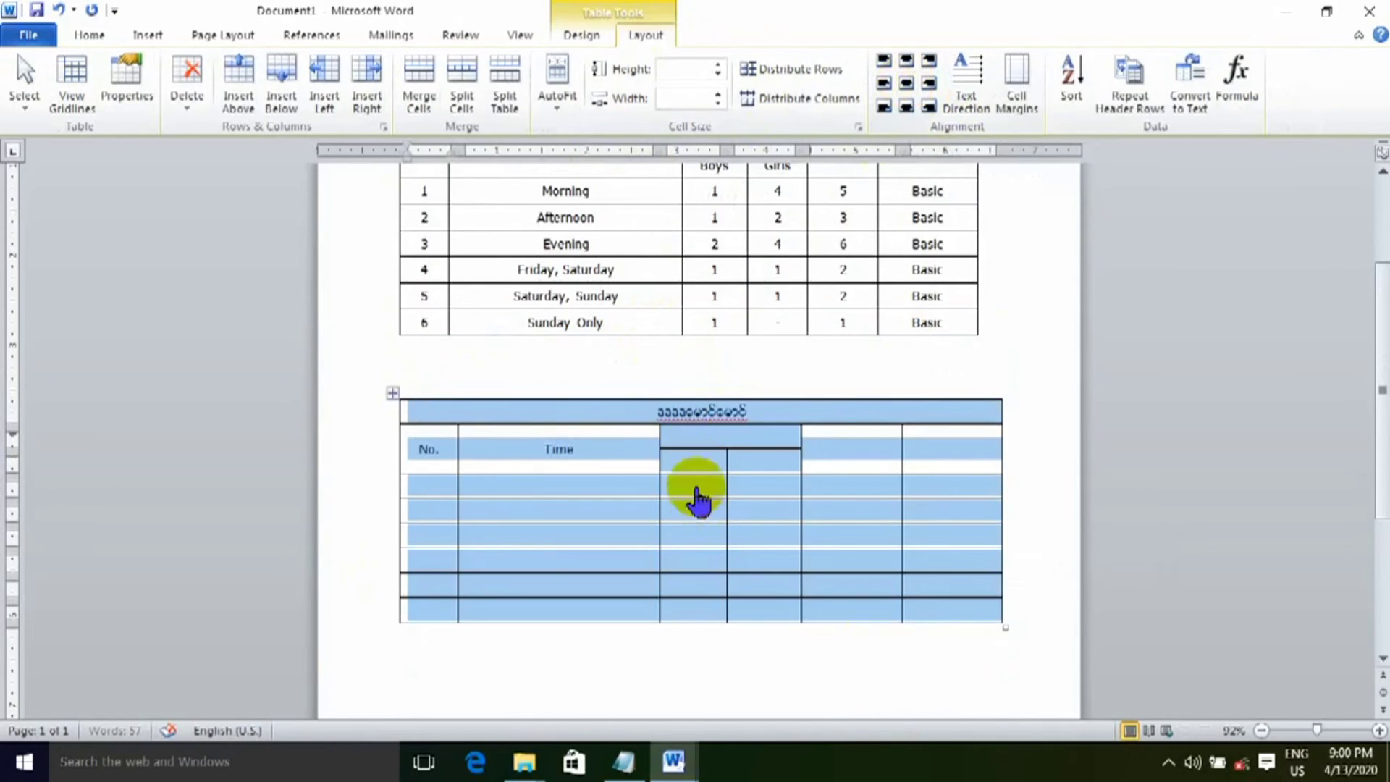
{"action": "left_click", "coordinate": [713, 440]}
{"action": "scroll", "coordinate": [817, 439], "scroll_direction": "up", "scroll_amount": 1}
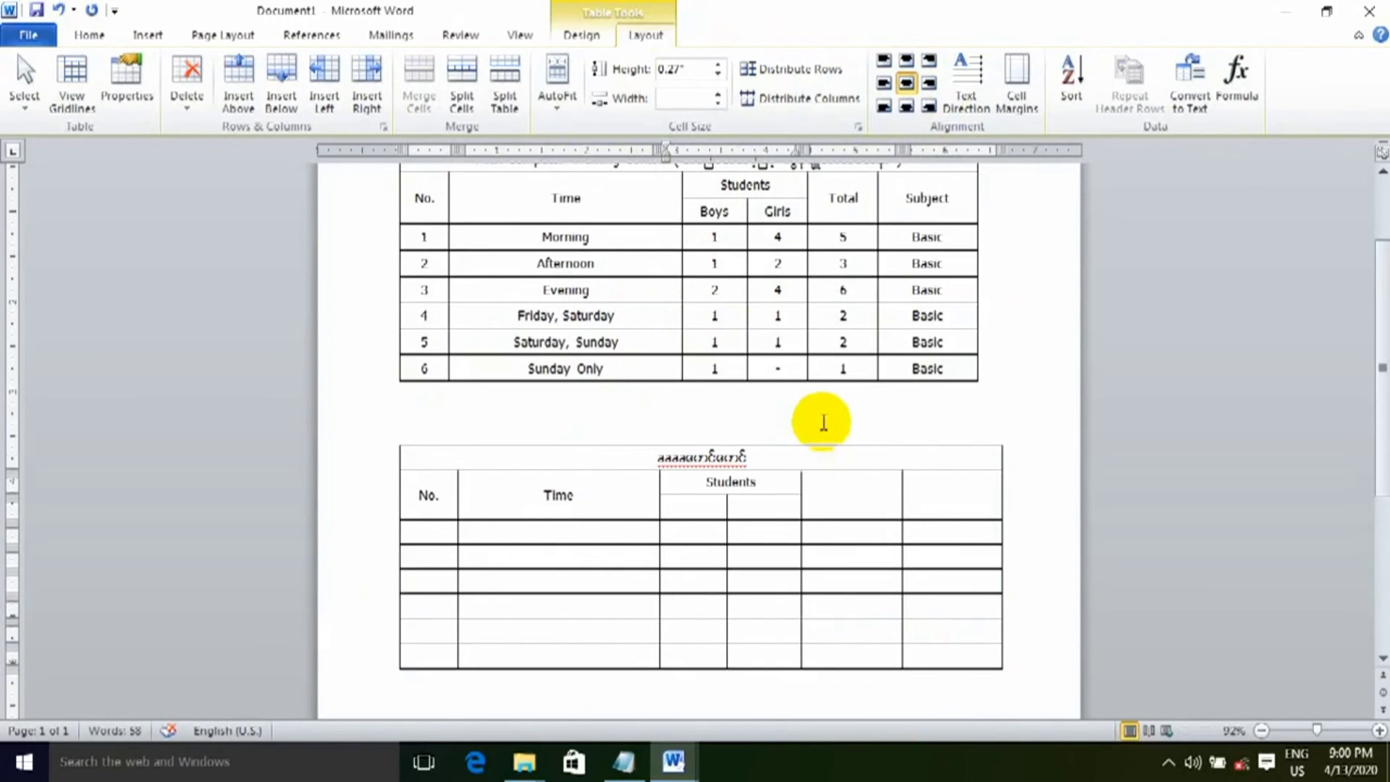
{"action": "scroll", "coordinate": [830, 429], "scroll_direction": "up", "scroll_amount": 3}
{"action": "scroll", "coordinate": [977, 301], "scroll_direction": "down", "scroll_amount": 1}
{"action": "scroll", "coordinate": [953, 370], "scroll_direction": "down", "scroll_amount": 4}
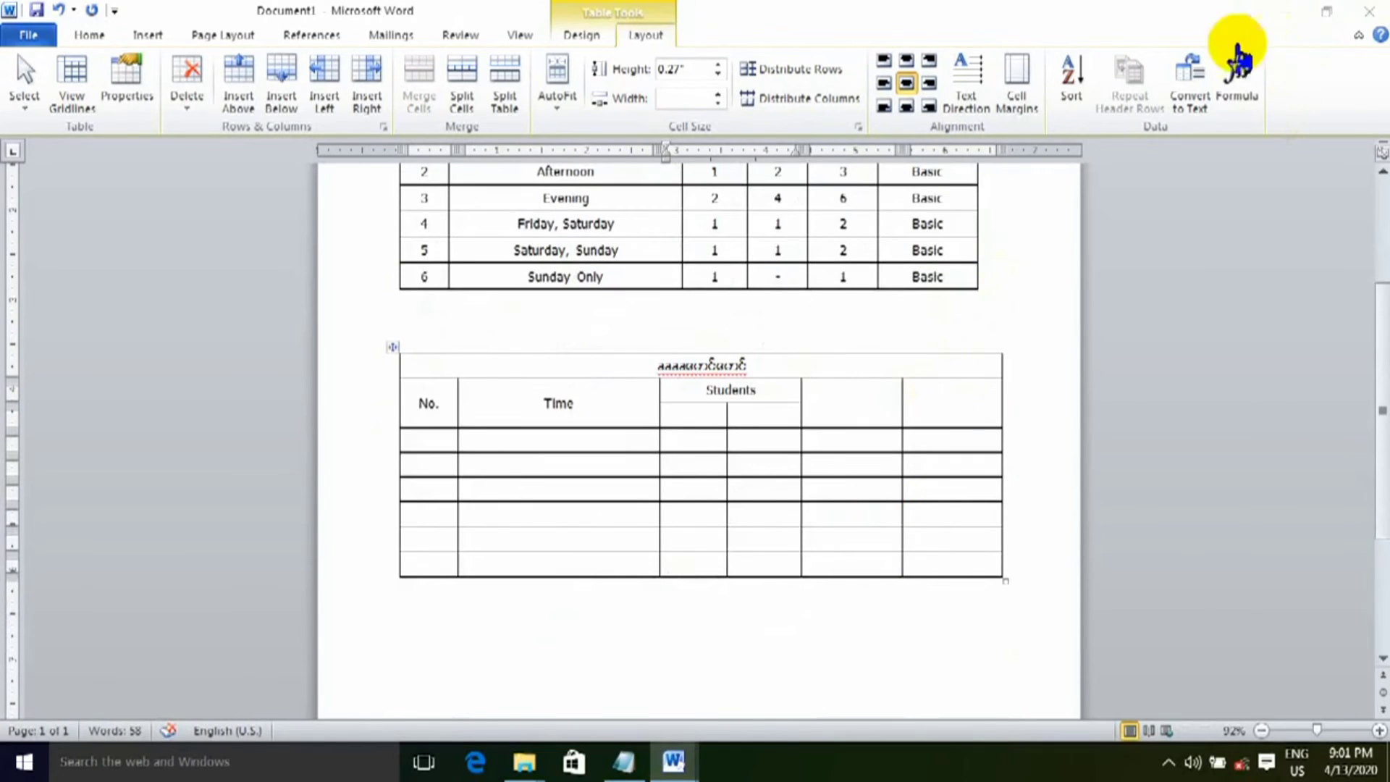
Switch to Document2 through the Word taskbar thumbnail previews.
{"action": "left_click", "coordinate": [1285, 13]}
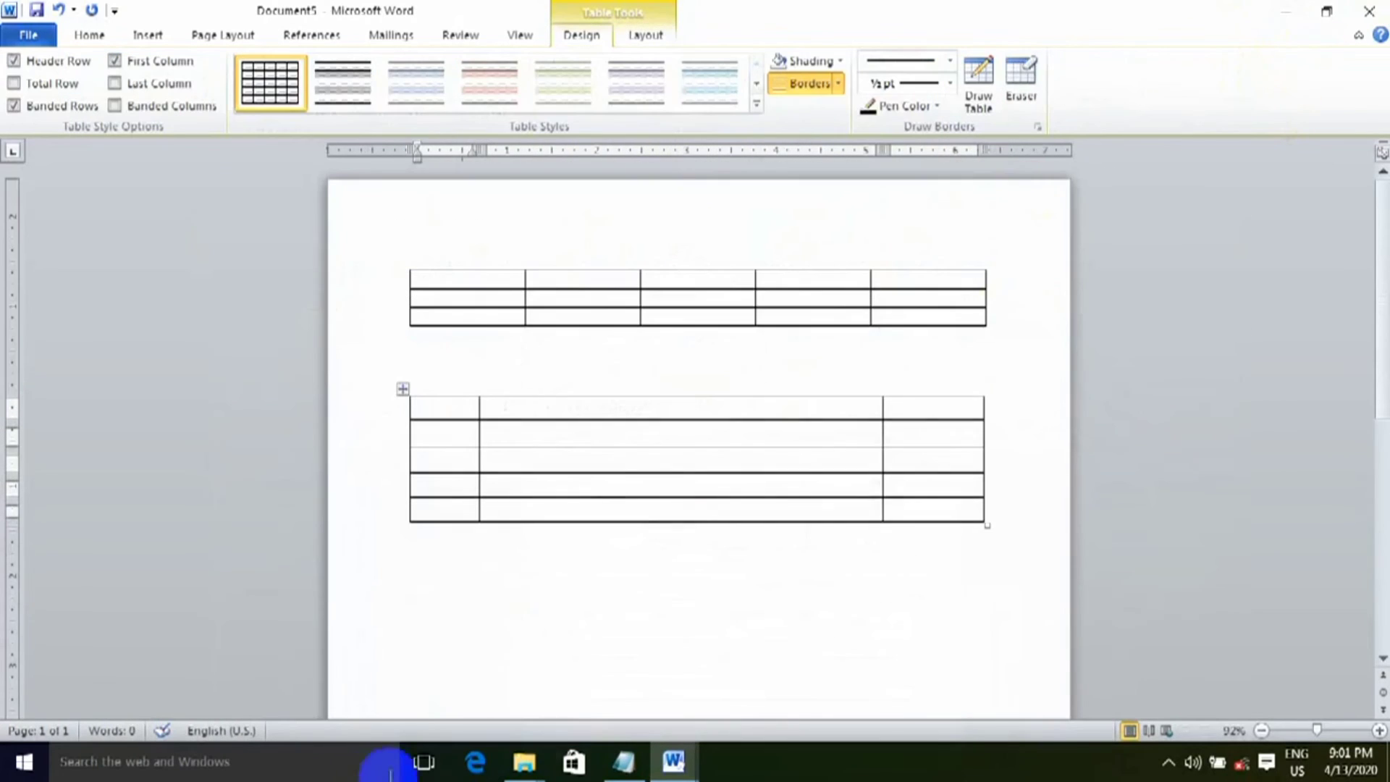
{"action": "left_click", "coordinate": [1285, 15]}
{"action": "left_click", "coordinate": [674, 764]}
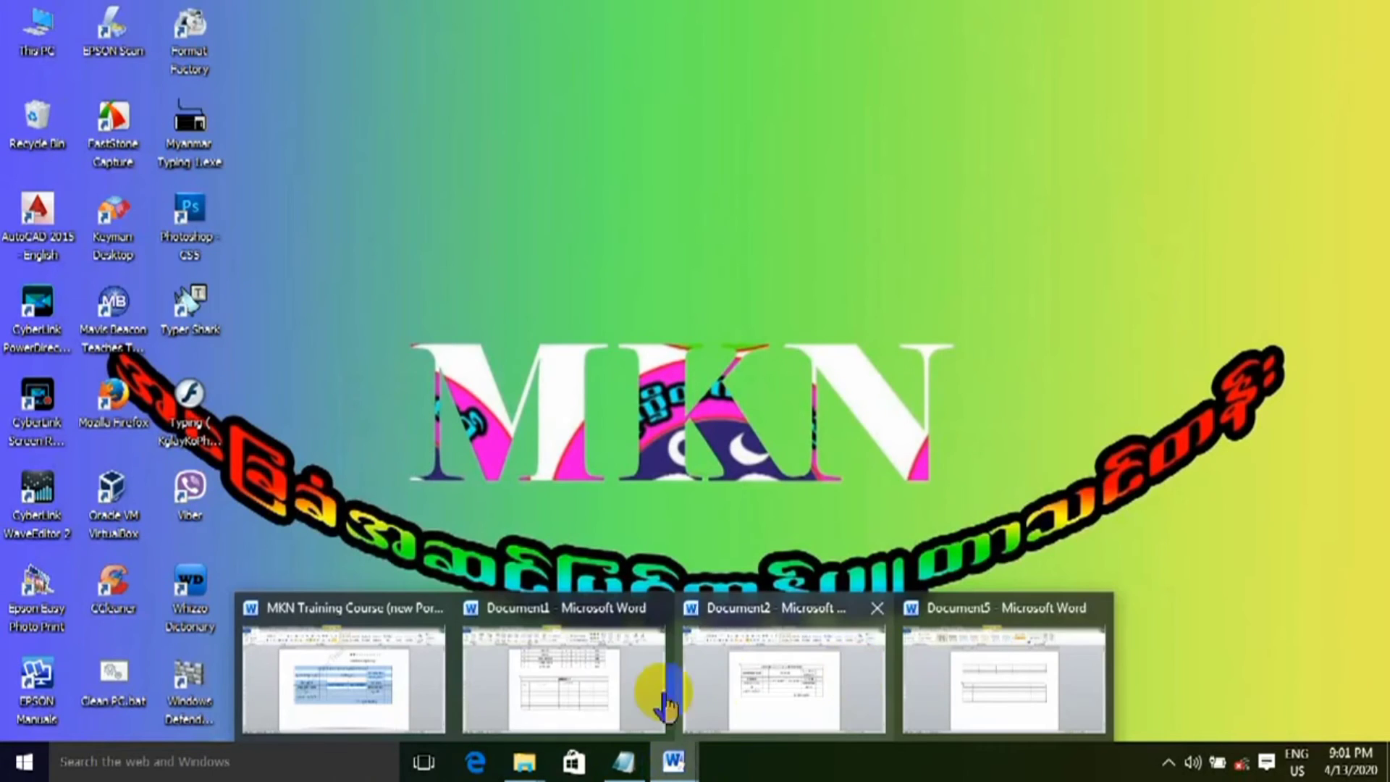
{"action": "left_click", "coordinate": [789, 690]}
{"action": "scroll", "coordinate": [488, 534], "scroll_direction": "down", "scroll_amount": 3}
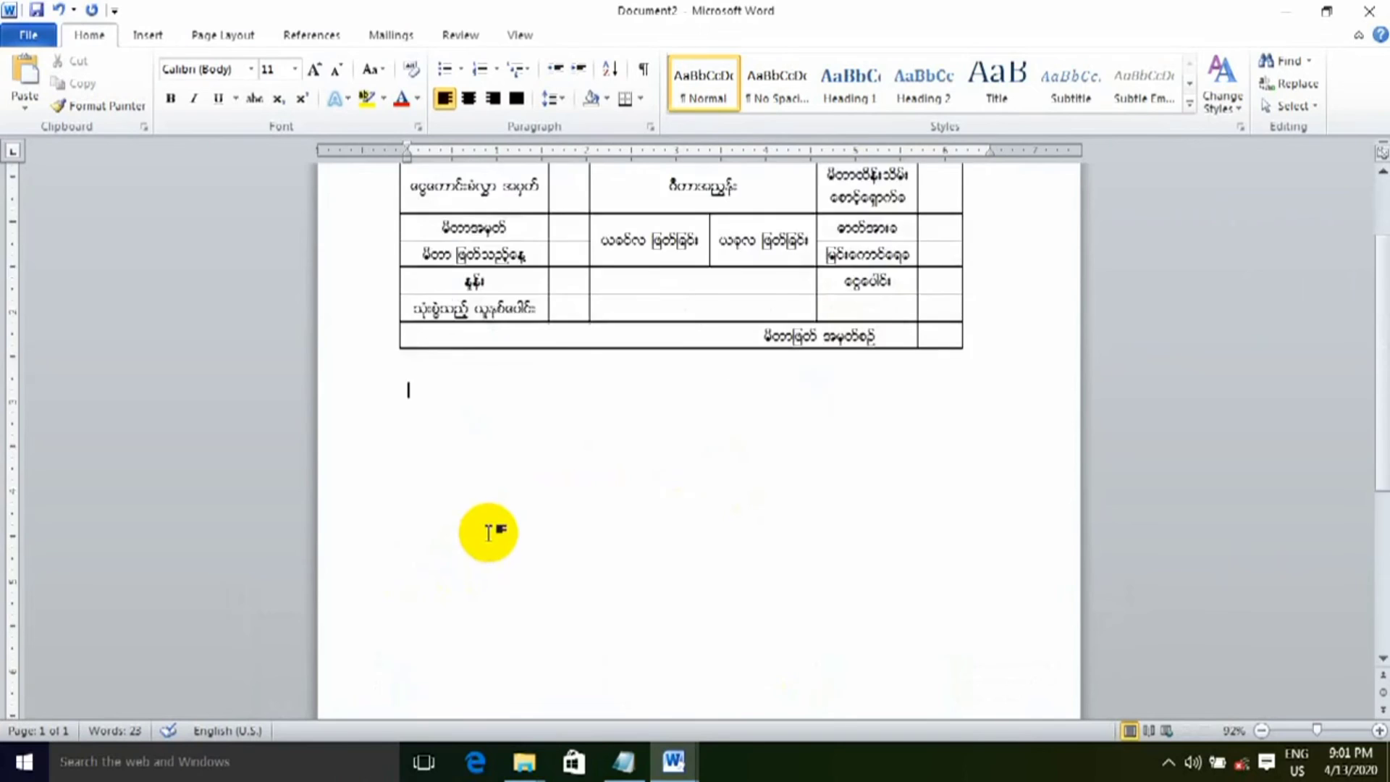
{"action": "scroll", "coordinate": [500, 518], "scroll_direction": "up", "scroll_amount": 3}
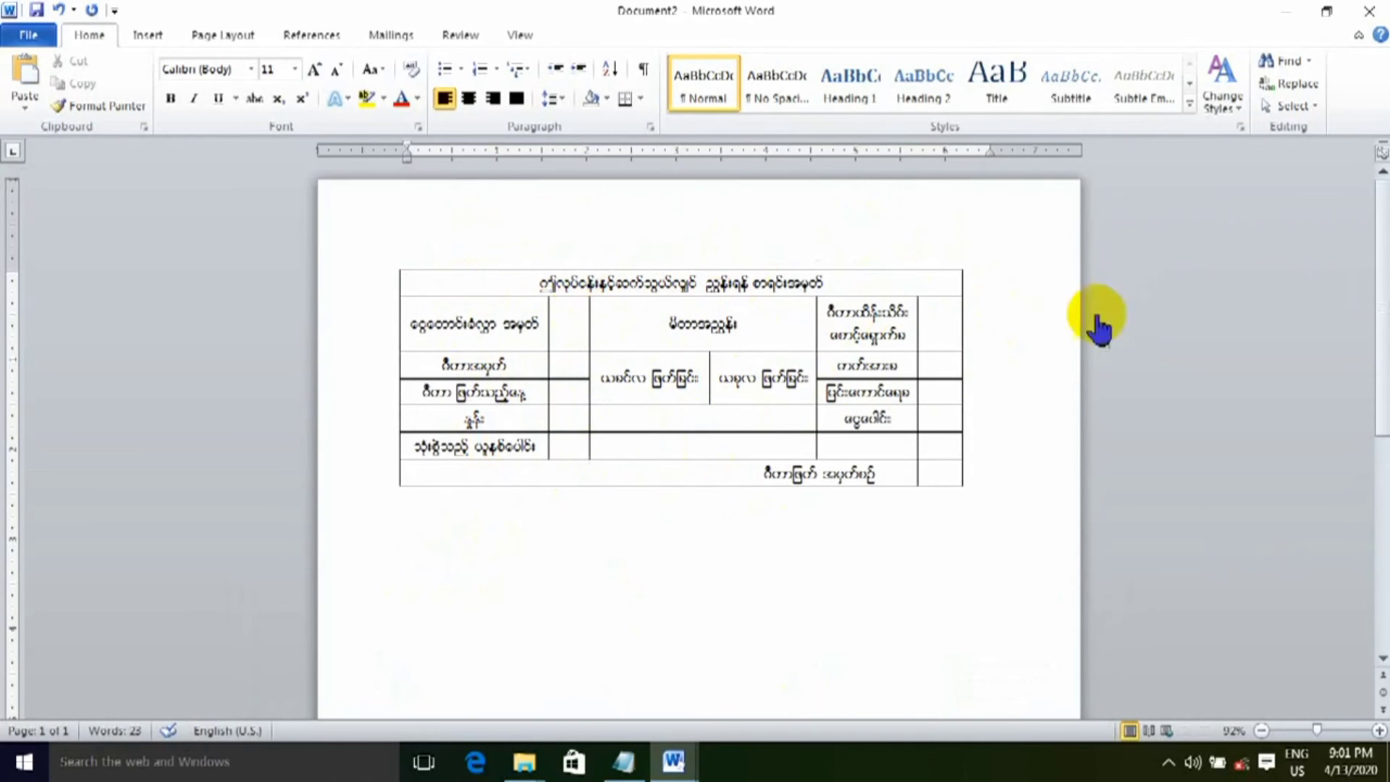
Insert a six-column table below the Myanmar table and stretch it taller.
{"action": "left_click", "coordinate": [147, 36]}
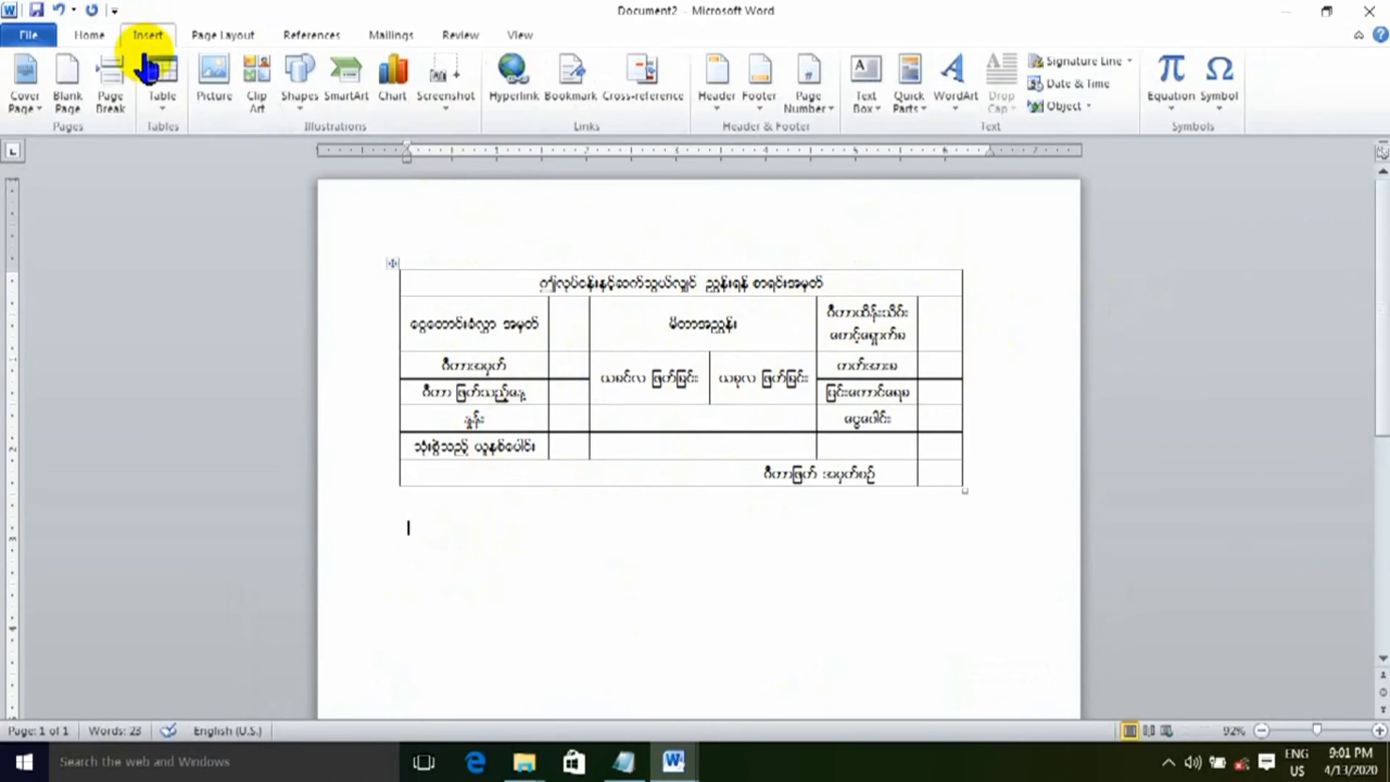
{"action": "left_click", "coordinate": [164, 108]}
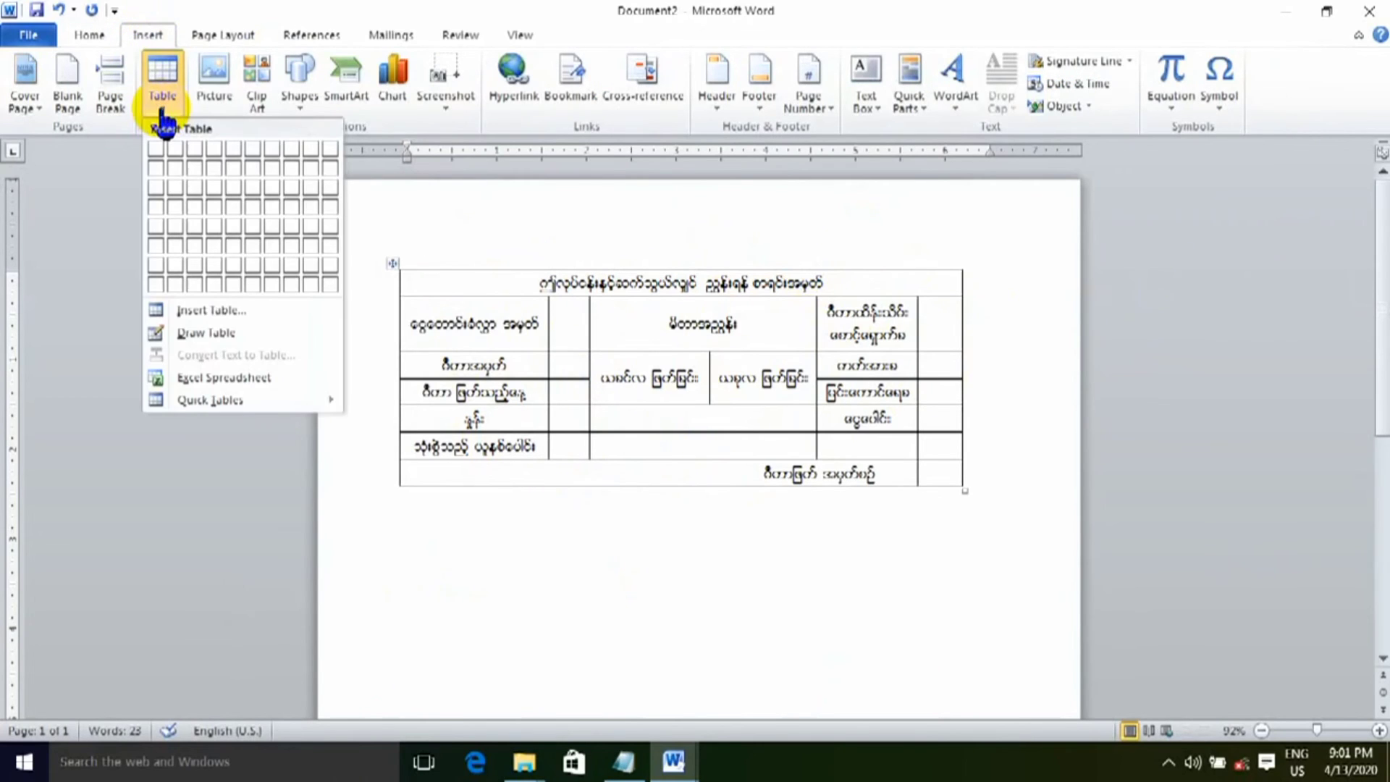
{"action": "left_click", "coordinate": [255, 311]}
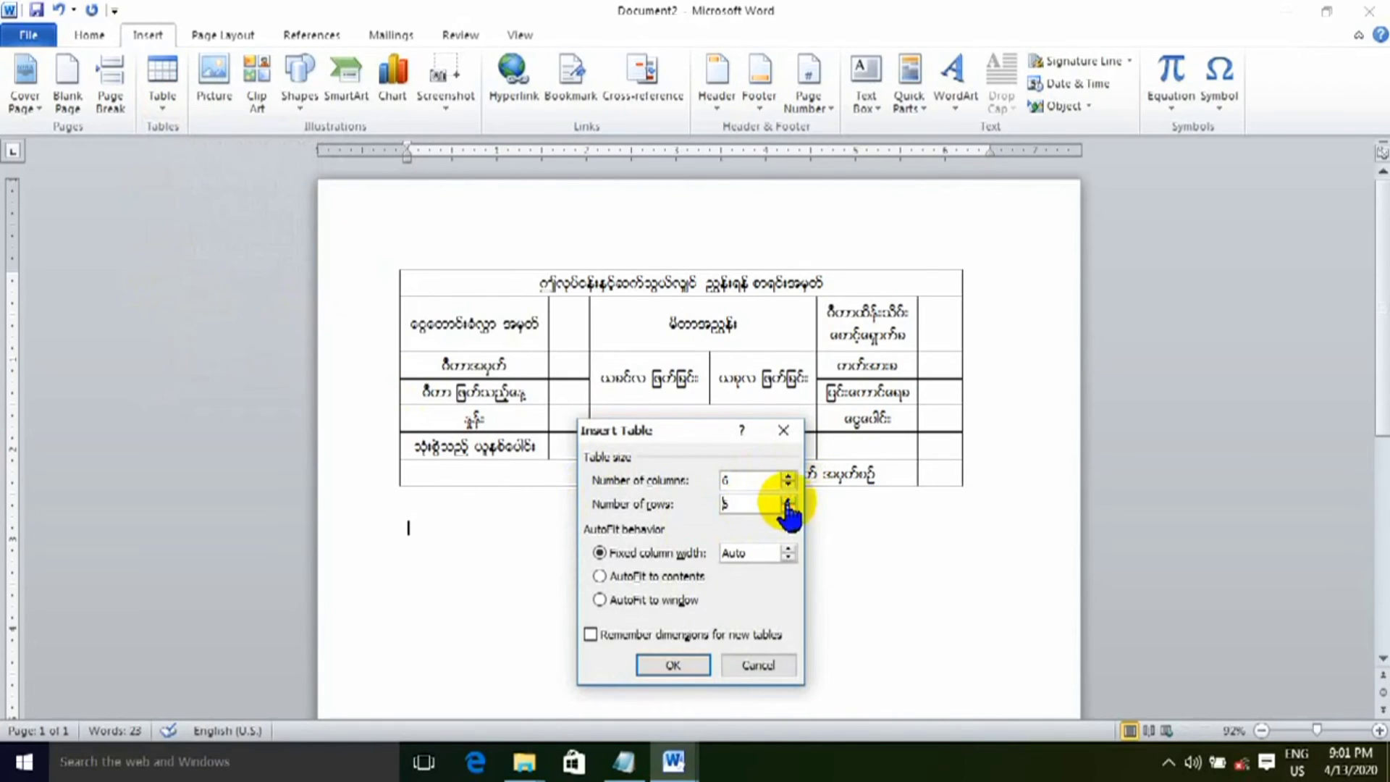
{"action": "left_click", "coordinate": [673, 664]}
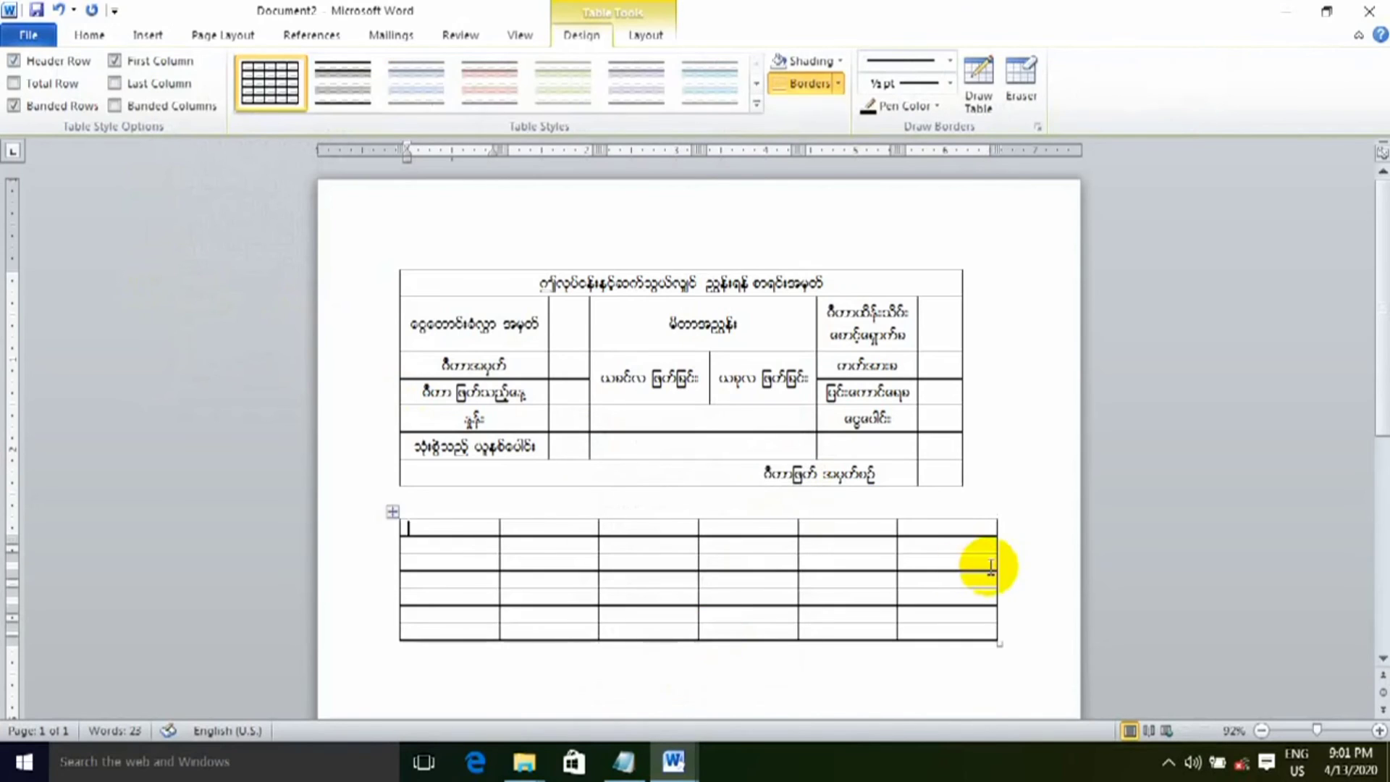
{"action": "scroll", "coordinate": [991, 567], "scroll_direction": "down", "scroll_amount": 1}
{"action": "left_click_drag", "start_coordinate": [999, 551], "coordinate": [1009, 648]}
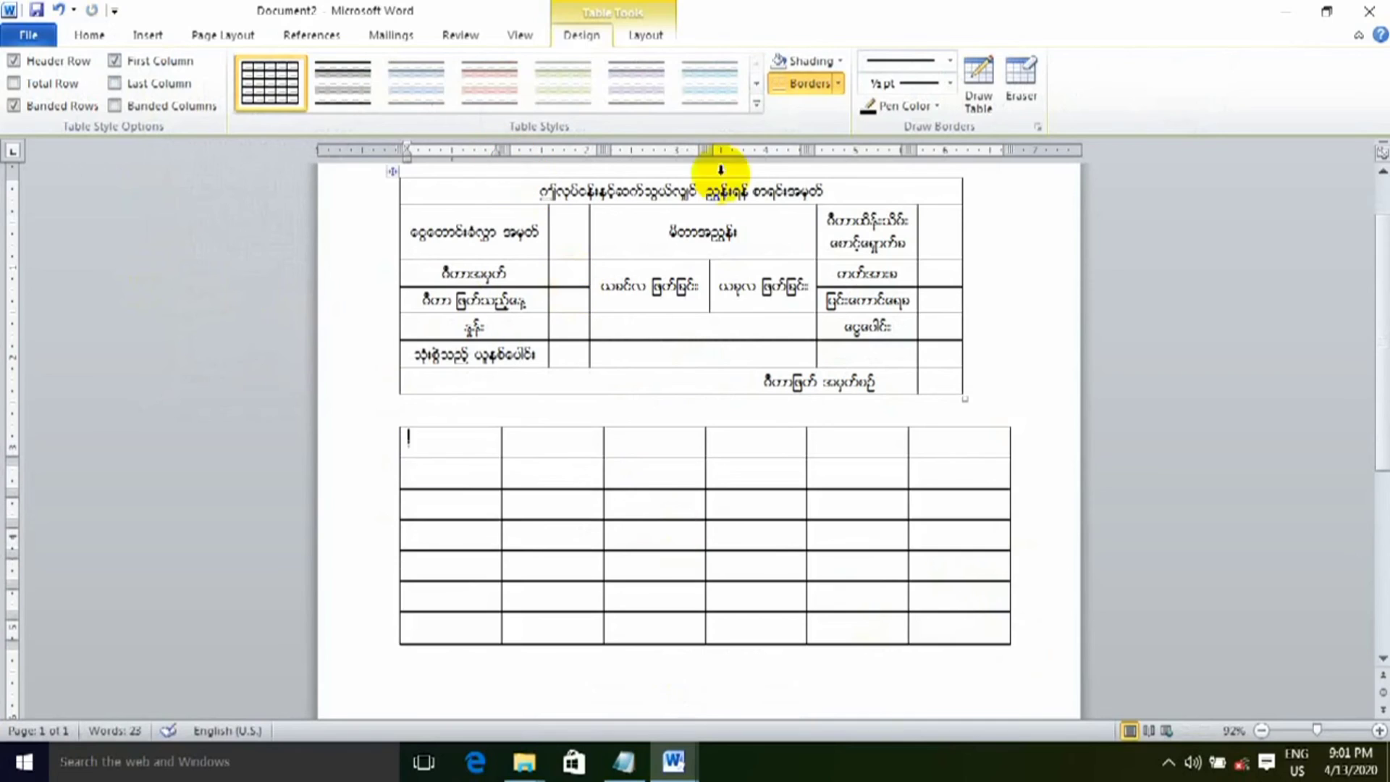
{"action": "left_click_drag", "start_coordinate": [459, 441], "coordinate": [921, 438]}
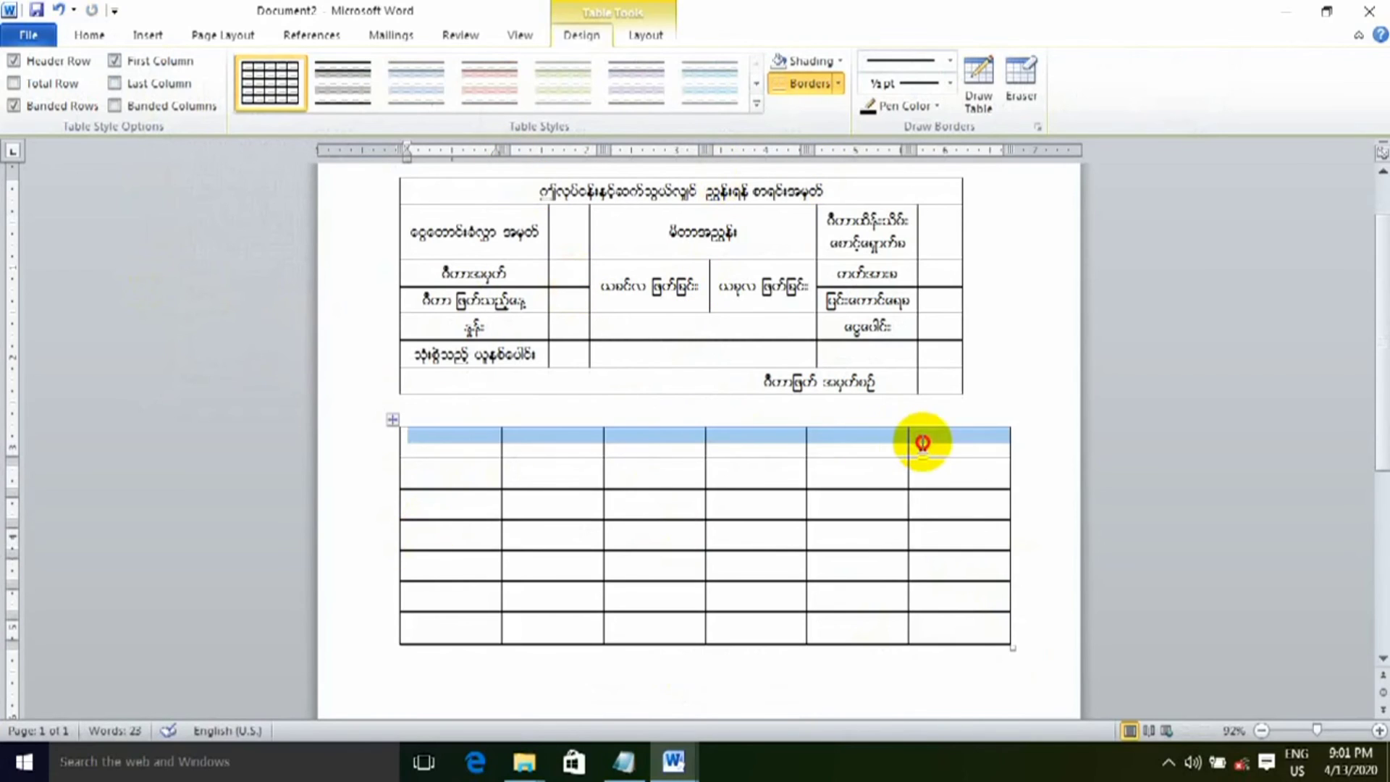
Merge the new table's first row into one cell and make the second row taller.
{"action": "left_click", "coordinate": [648, 37]}
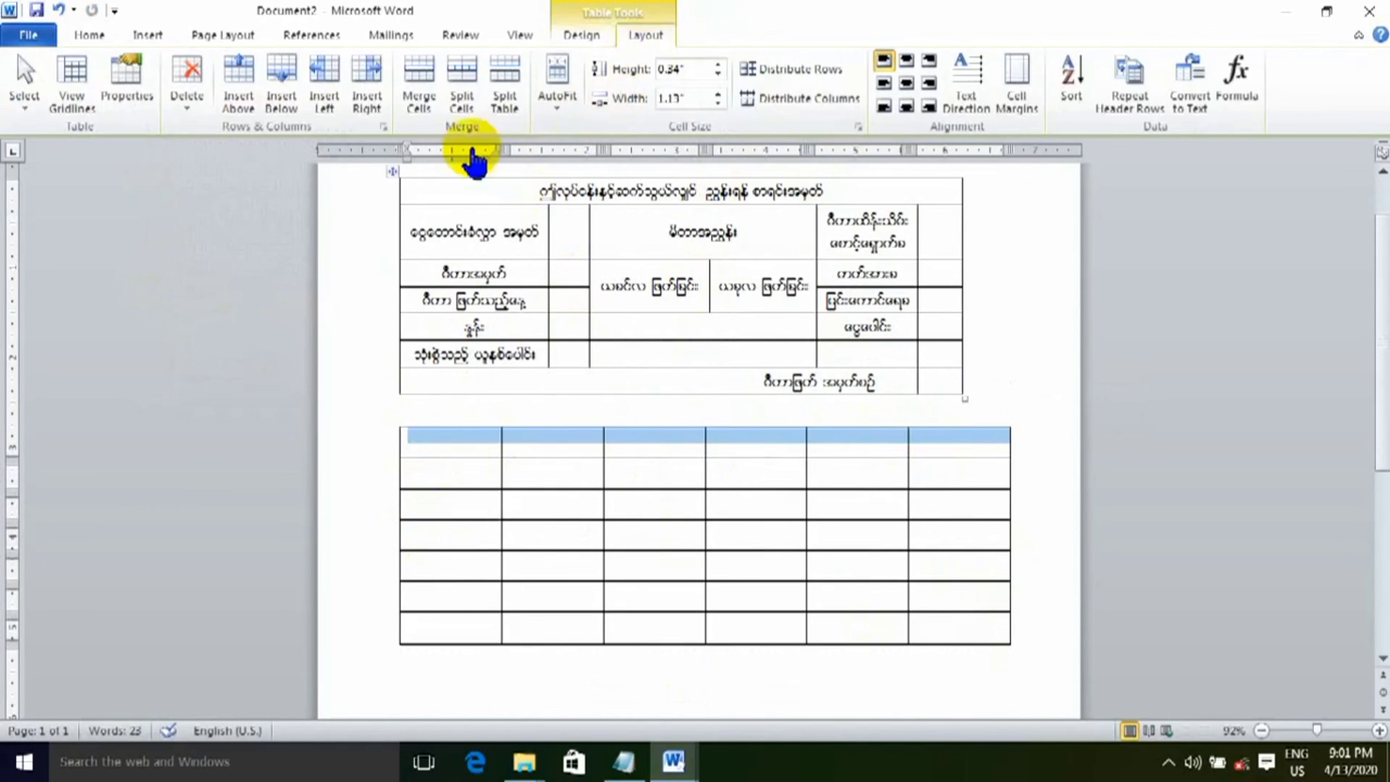
{"action": "left_click", "coordinate": [420, 86]}
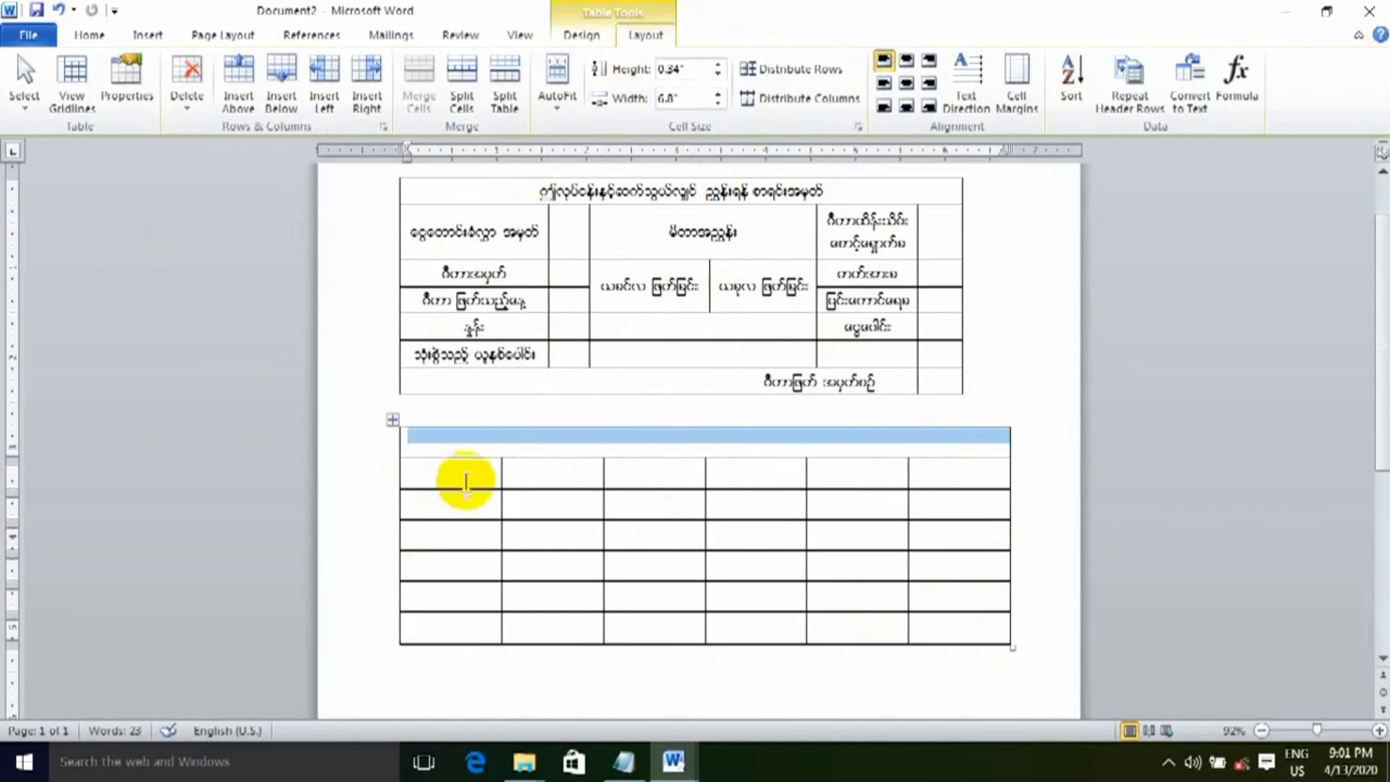
{"action": "left_click", "coordinate": [467, 475]}
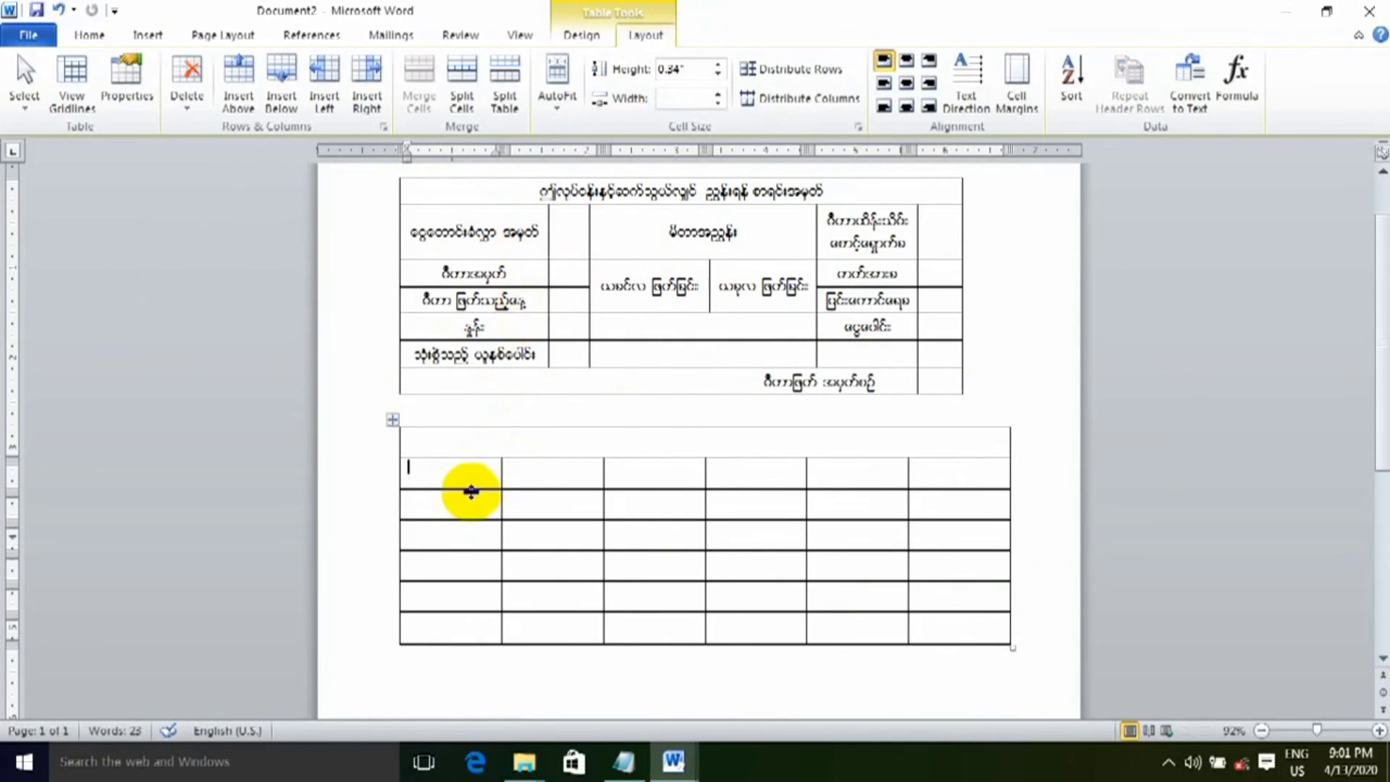
{"action": "double_click", "coordinate": [475, 488]}
{"action": "left_click", "coordinate": [464, 499]}
{"action": "left_click_drag", "start_coordinate": [467, 489], "coordinate": [468, 520]}
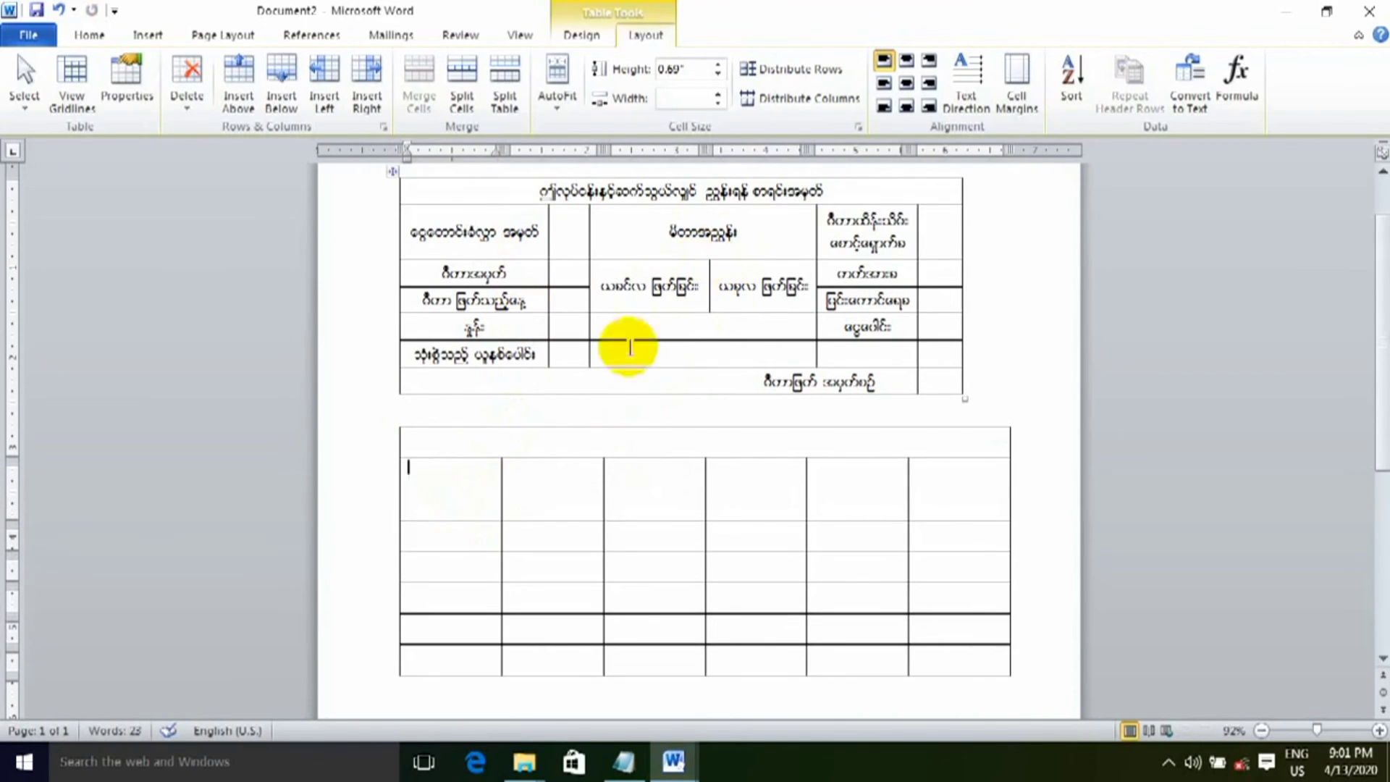
Merge the second row's third and fourth cells and widen the first column.
{"action": "left_click_drag", "start_coordinate": [650, 500], "coordinate": [730, 490]}
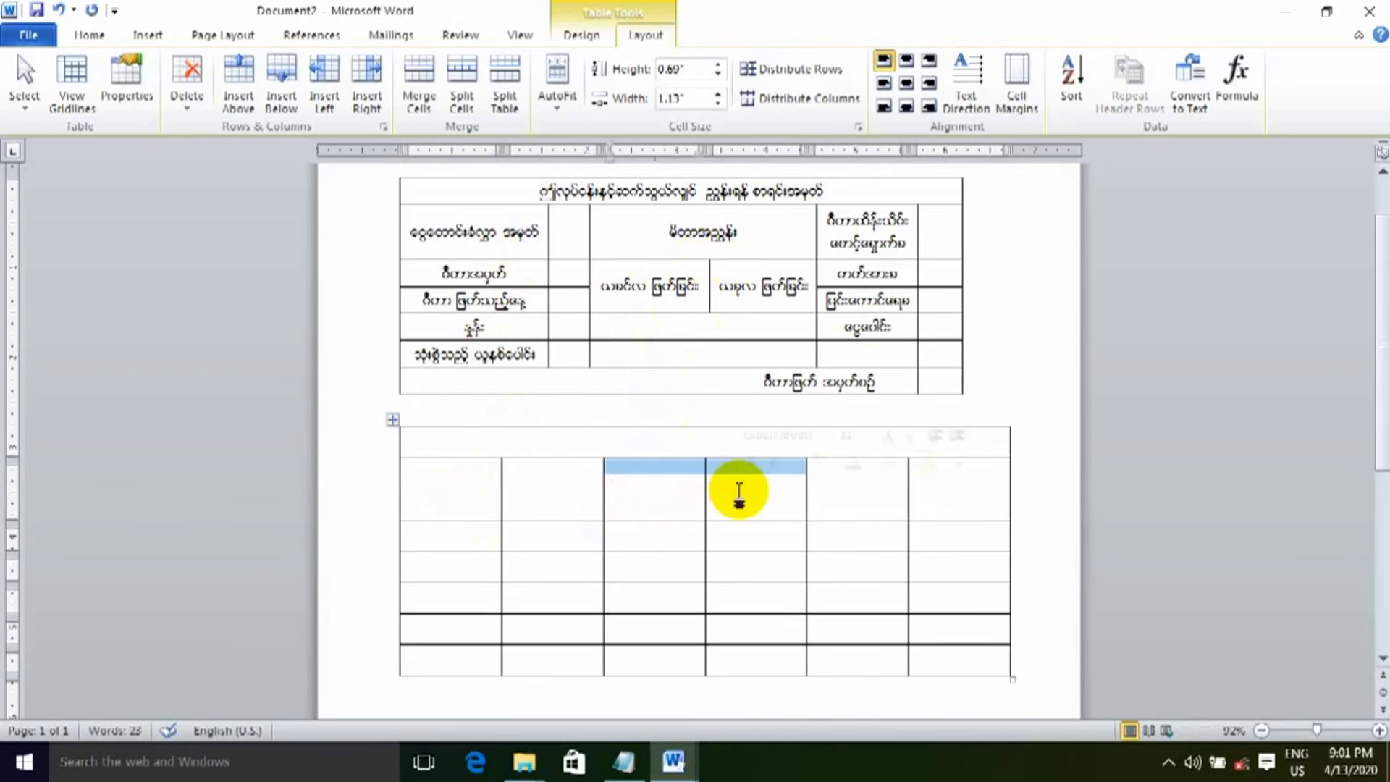
{"action": "left_click", "coordinate": [435, 117]}
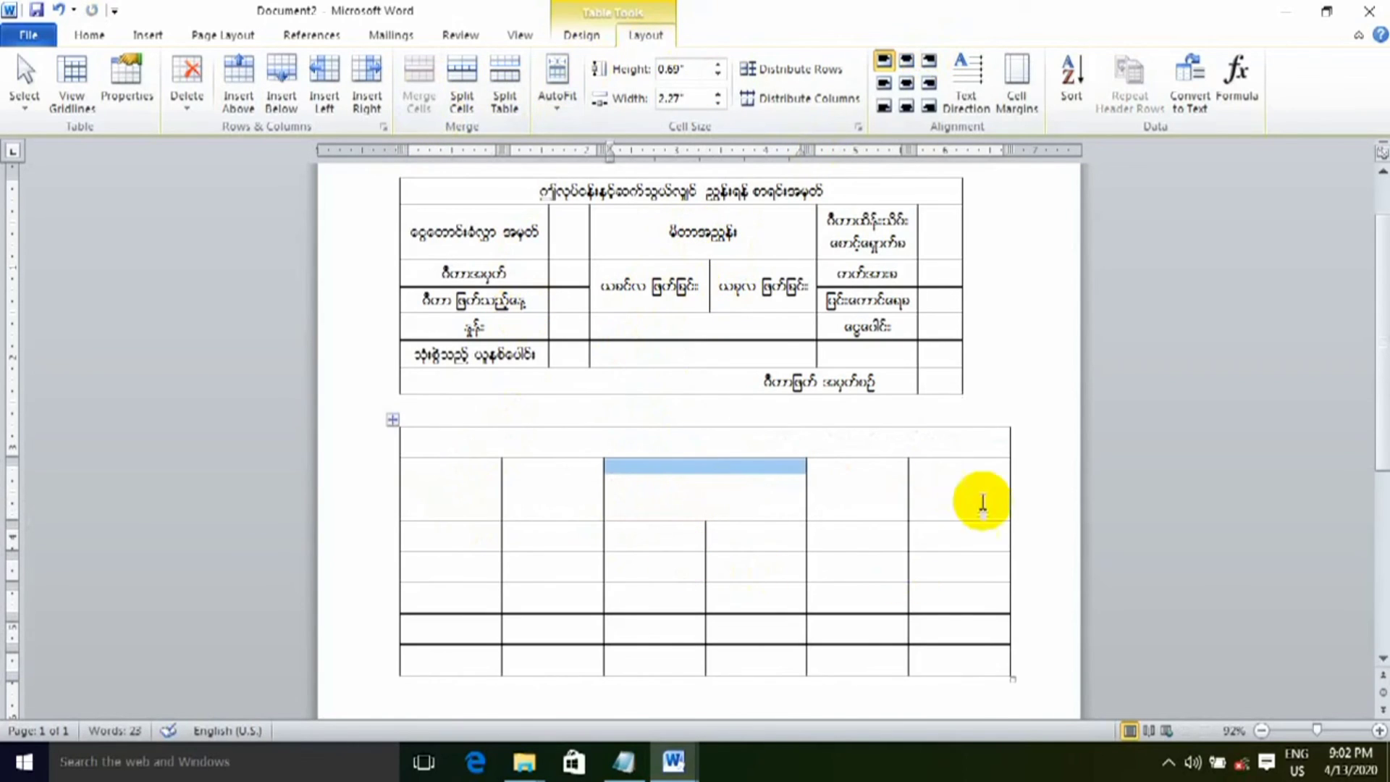
{"action": "left_click", "coordinate": [532, 566]}
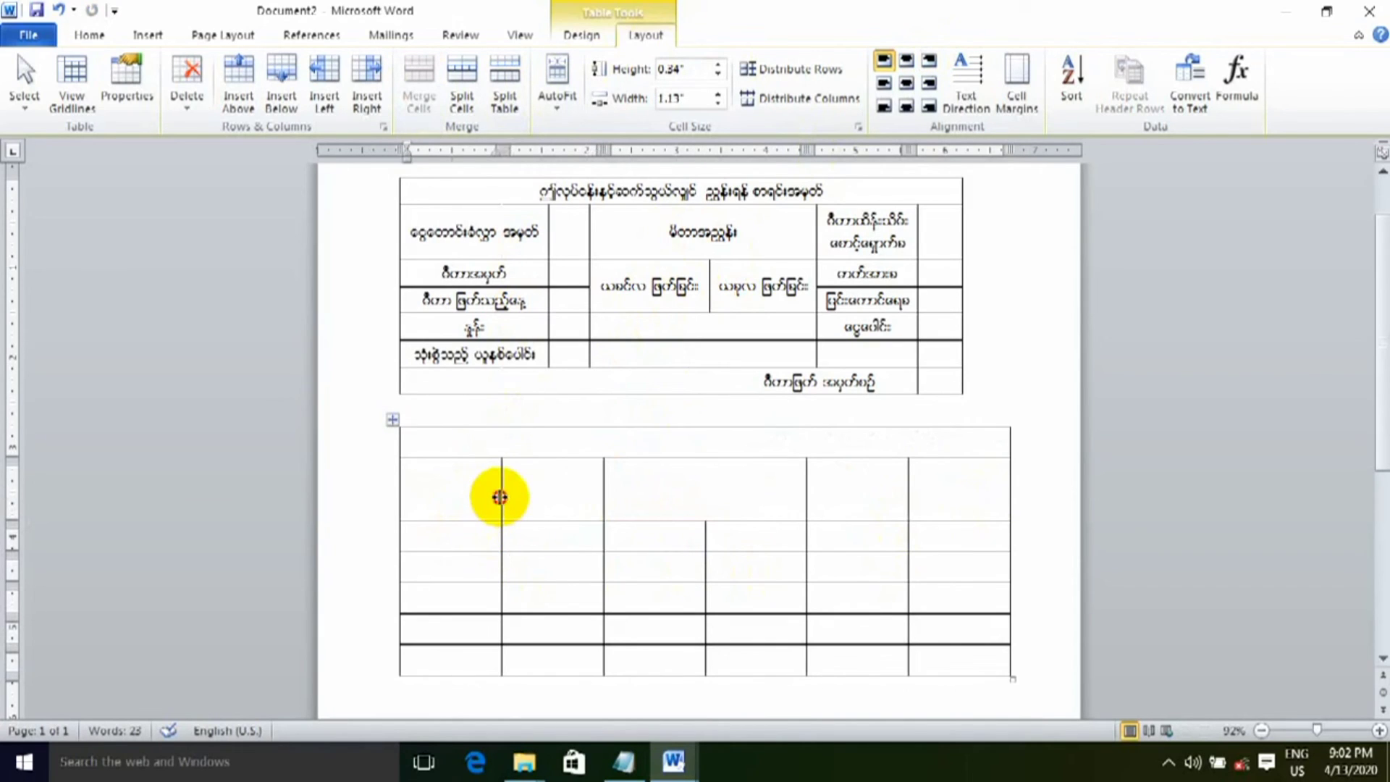
{"action": "left_click_drag", "start_coordinate": [500, 498], "coordinate": [549, 497]}
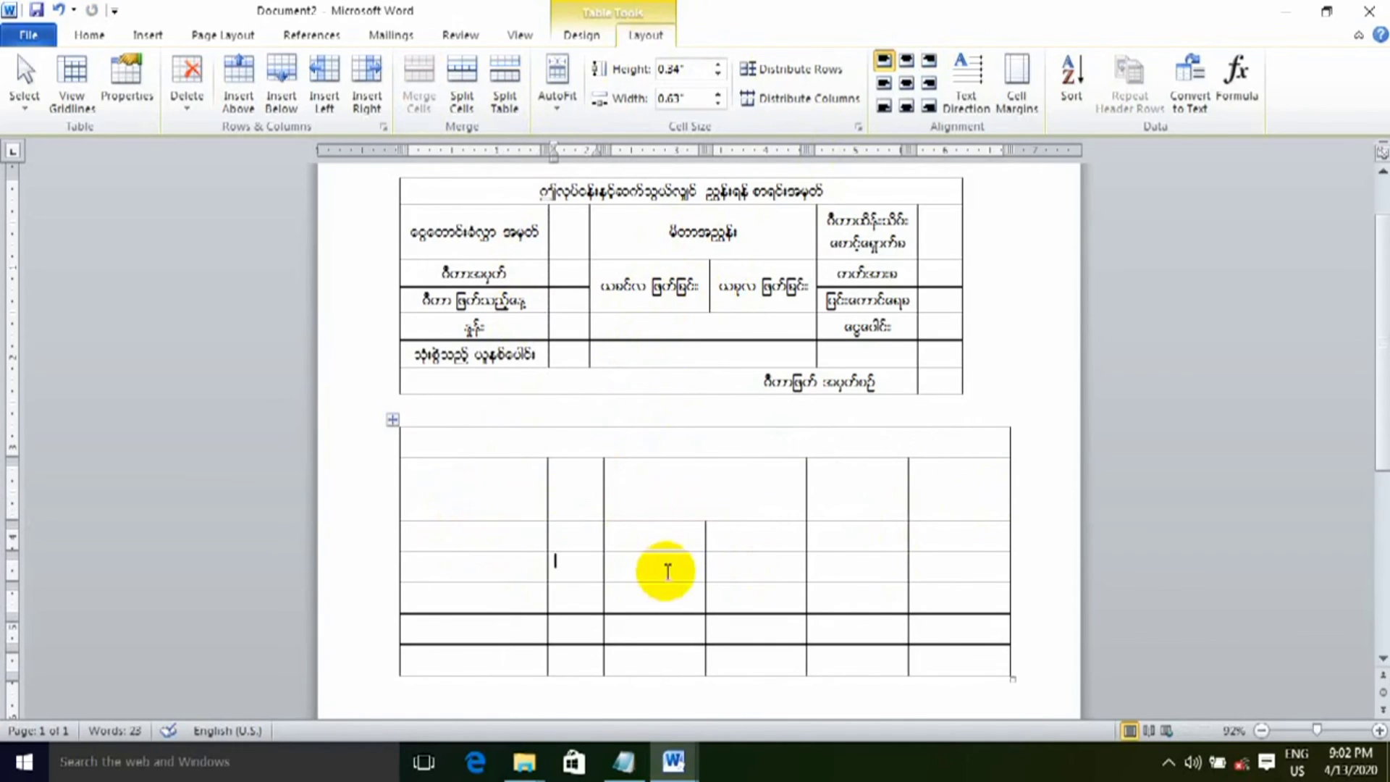
Merge the stacked cells in the middle and right columns and the cell pairs below.
{"action": "left_click_drag", "start_coordinate": [656, 539], "coordinate": [653, 556]}
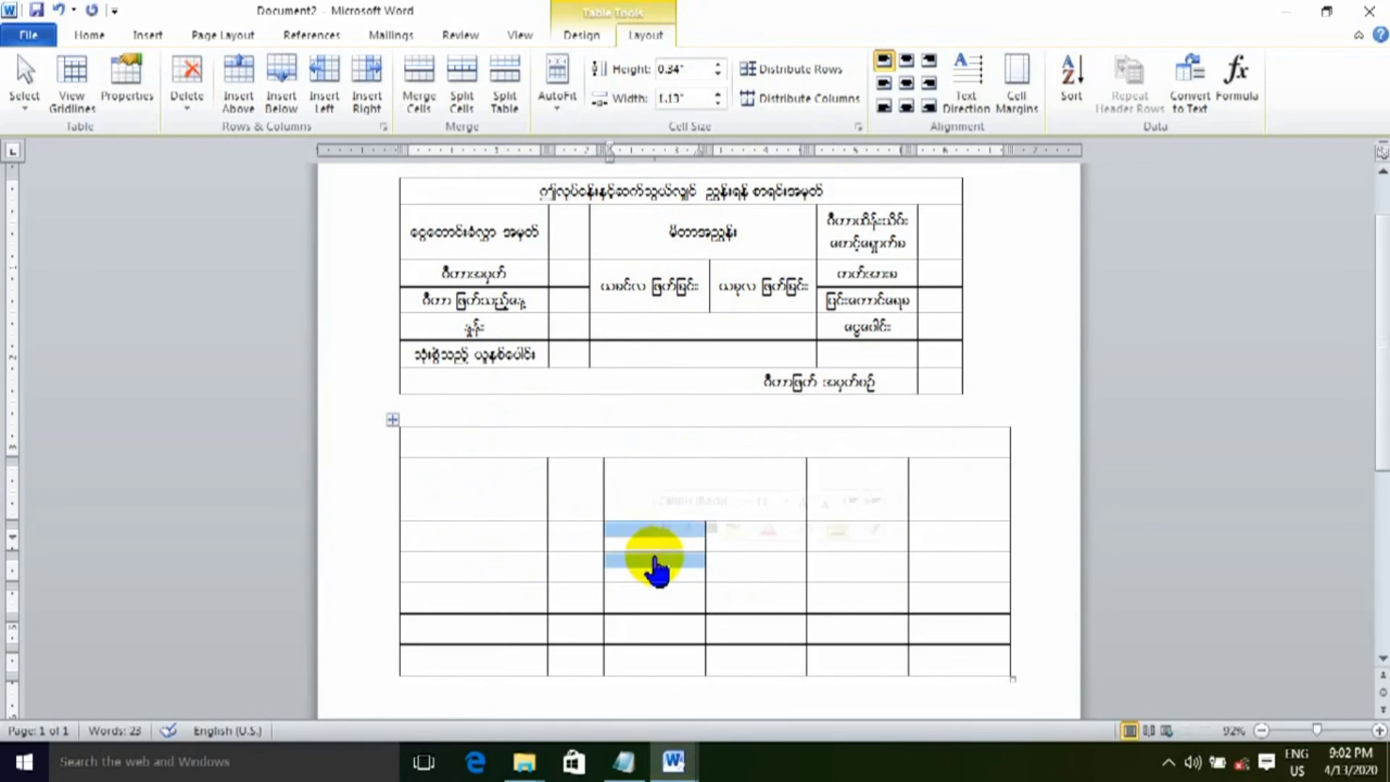
{"action": "left_click", "coordinate": [420, 78]}
{"action": "left_click", "coordinate": [768, 538]}
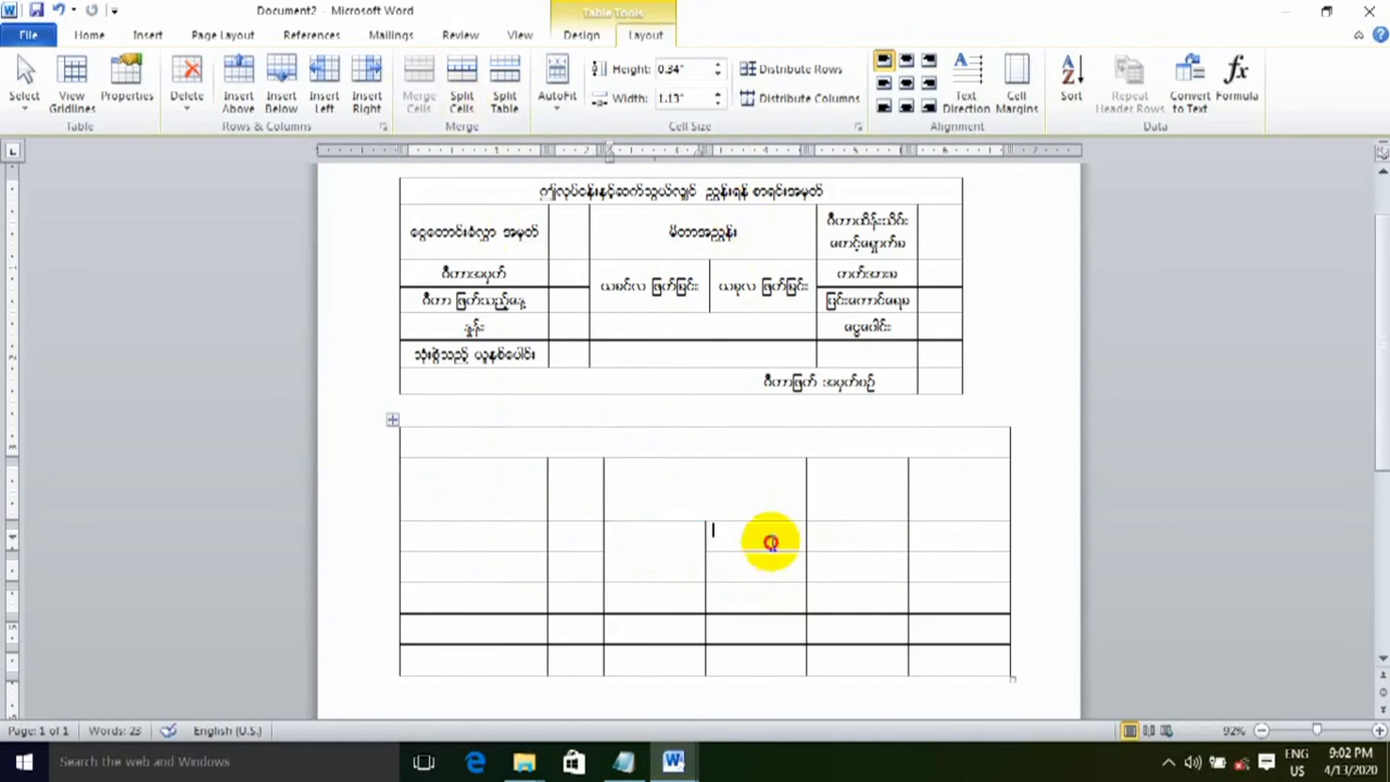
{"action": "left_click_drag", "start_coordinate": [770, 539], "coordinate": [767, 559]}
{"action": "left_click", "coordinate": [419, 78]}
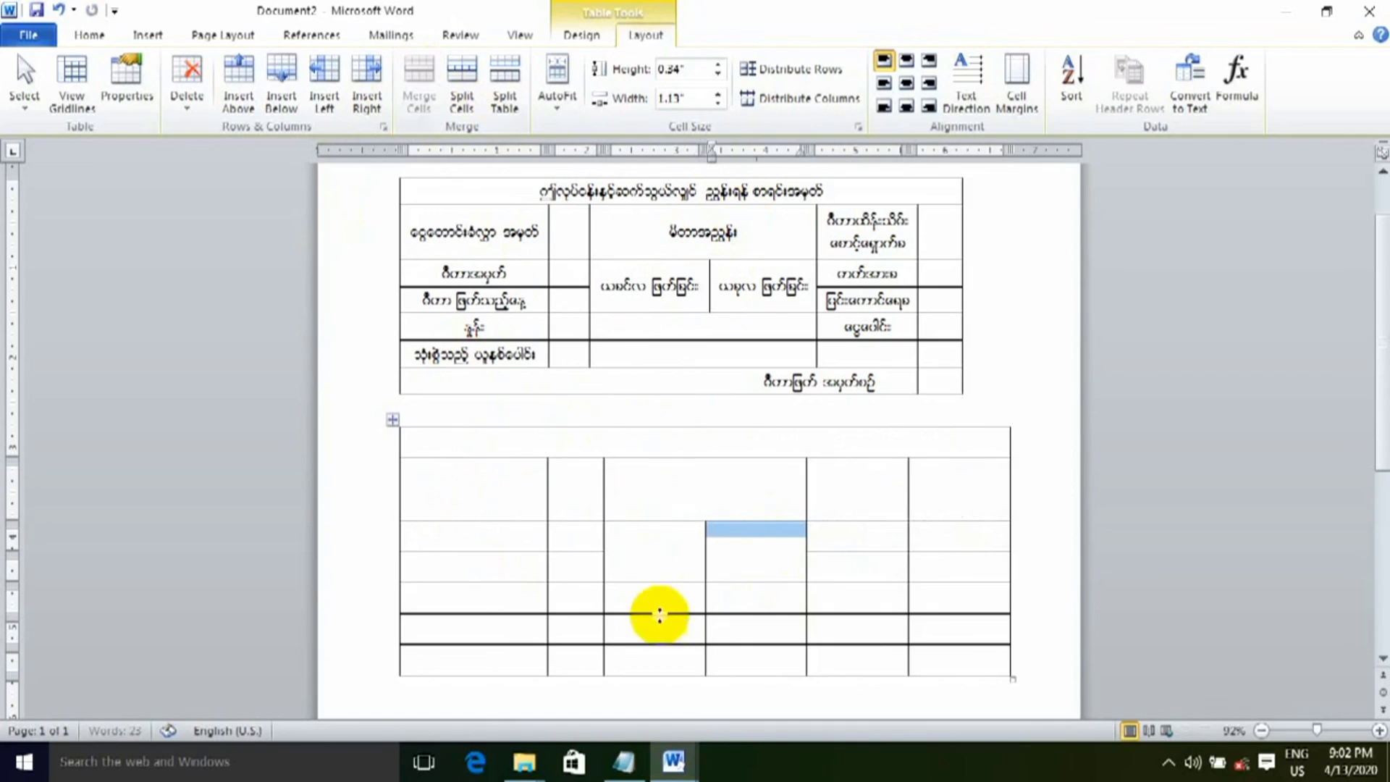
{"action": "left_click_drag", "start_coordinate": [651, 601], "coordinate": [738, 604]}
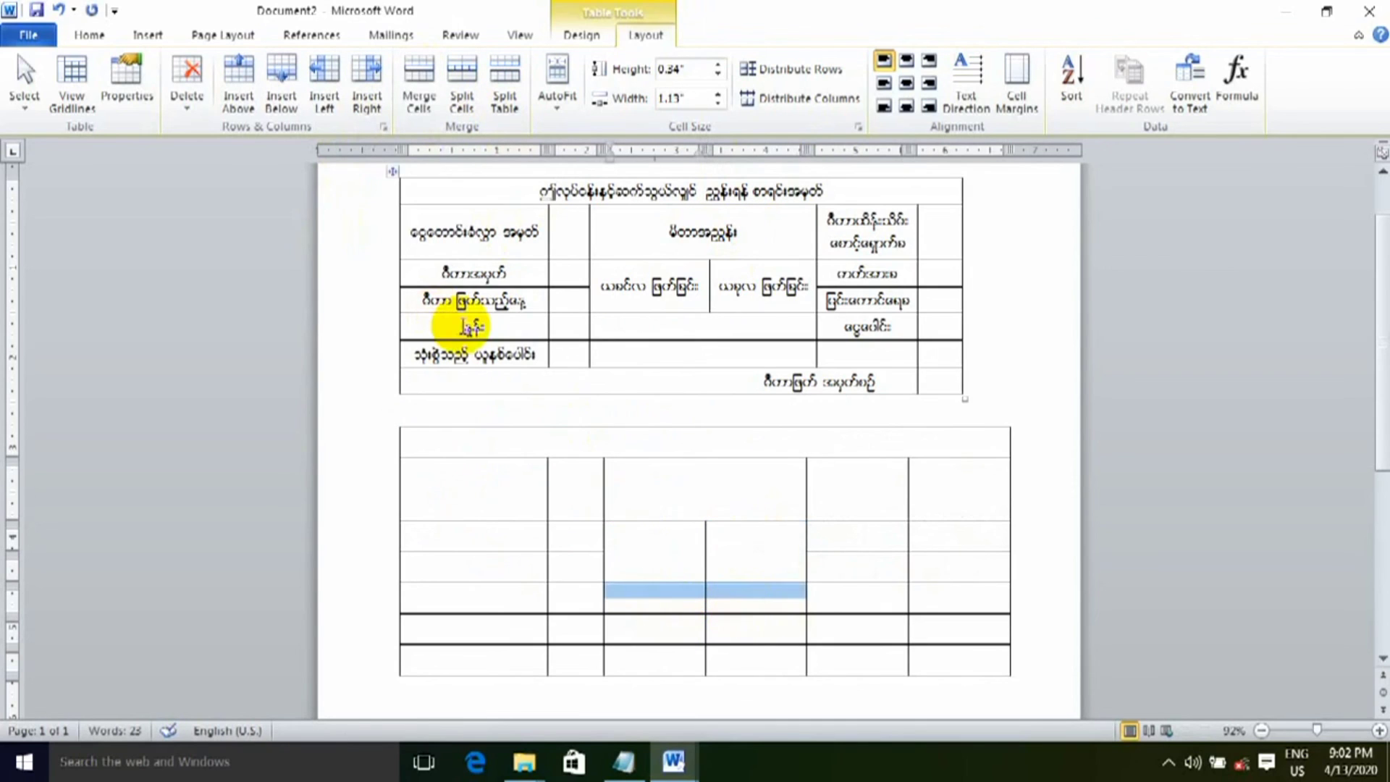
{"action": "left_click", "coordinate": [420, 79]}
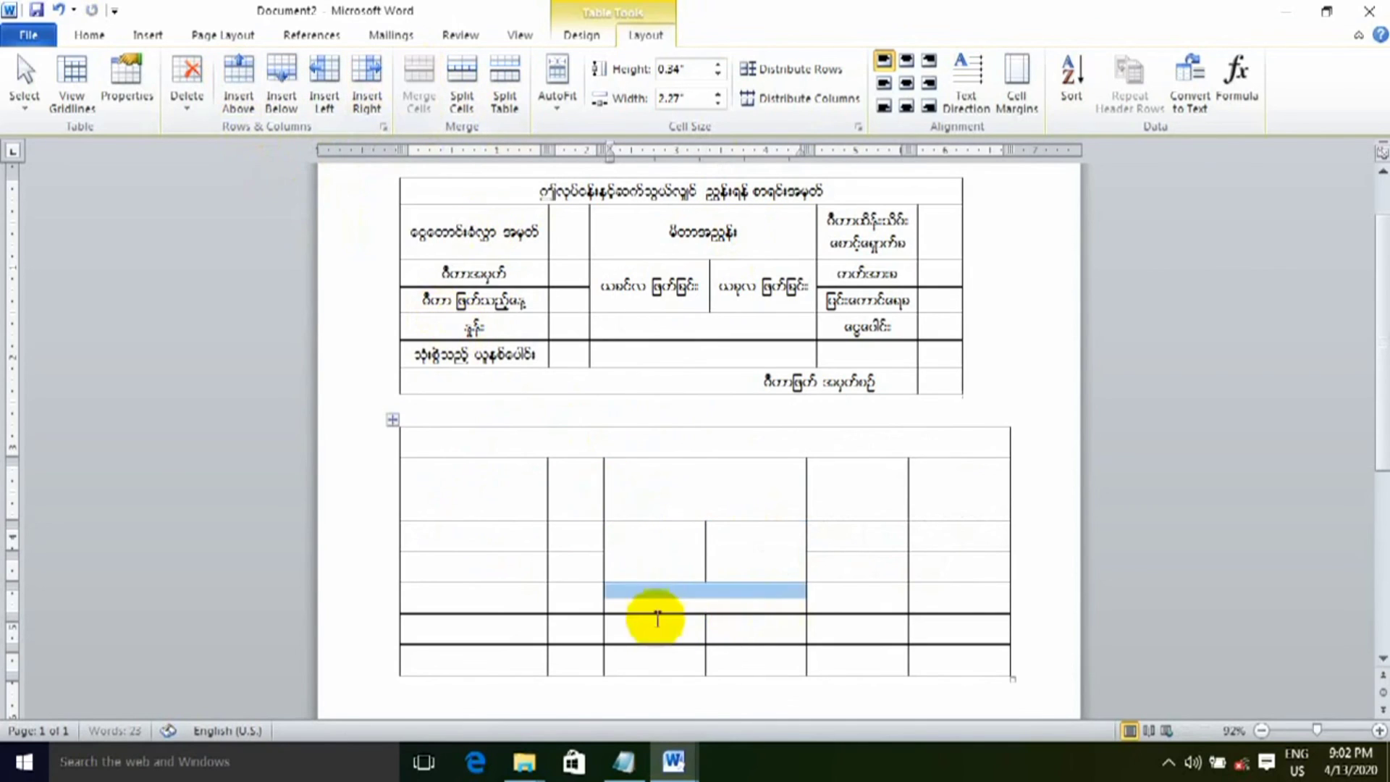
{"action": "left_click", "coordinate": [703, 619]}
{"action": "left_click_drag", "start_coordinate": [703, 619], "coordinate": [760, 622]}
{"action": "left_click", "coordinate": [420, 78]}
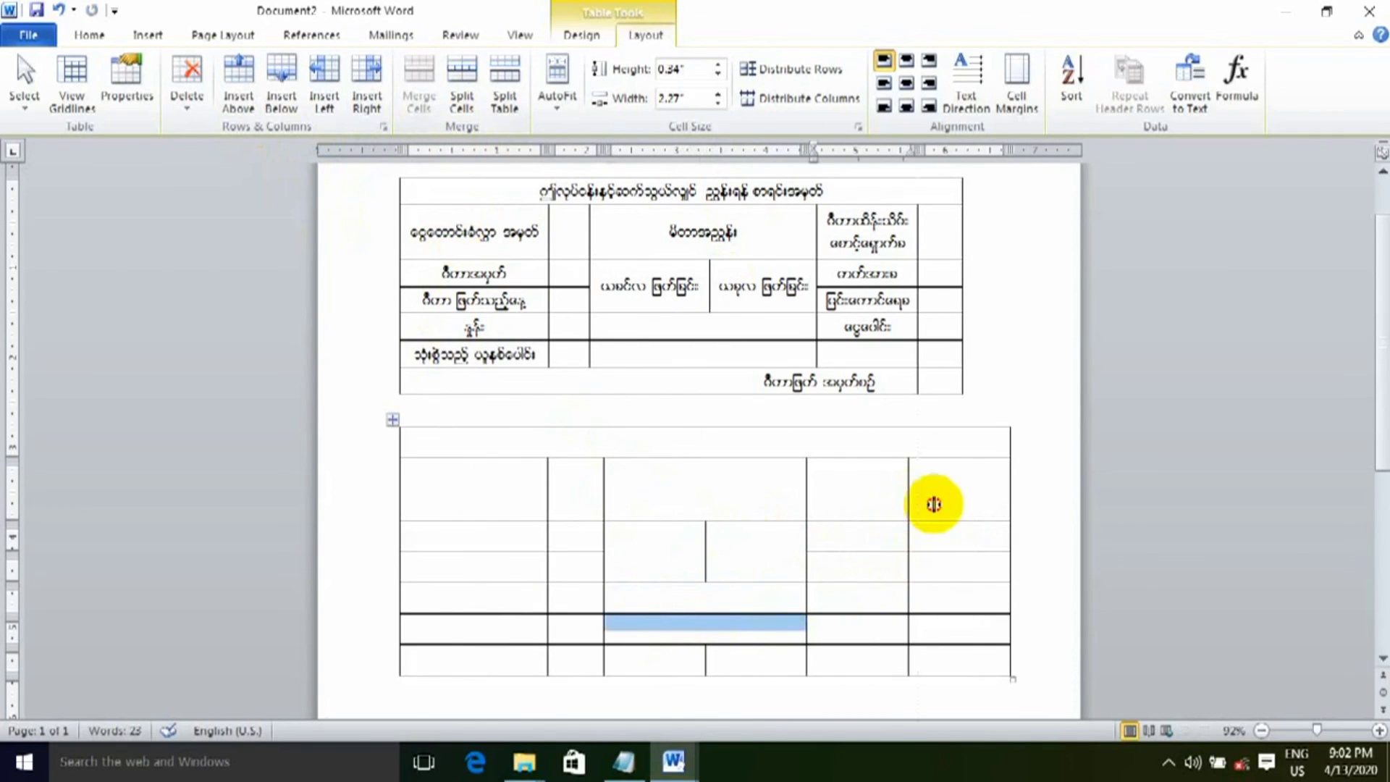
Adjust the fourth column and inner column borders to resize the cells.
{"action": "left_click_drag", "start_coordinate": [950, 518], "coordinate": [951, 519]}
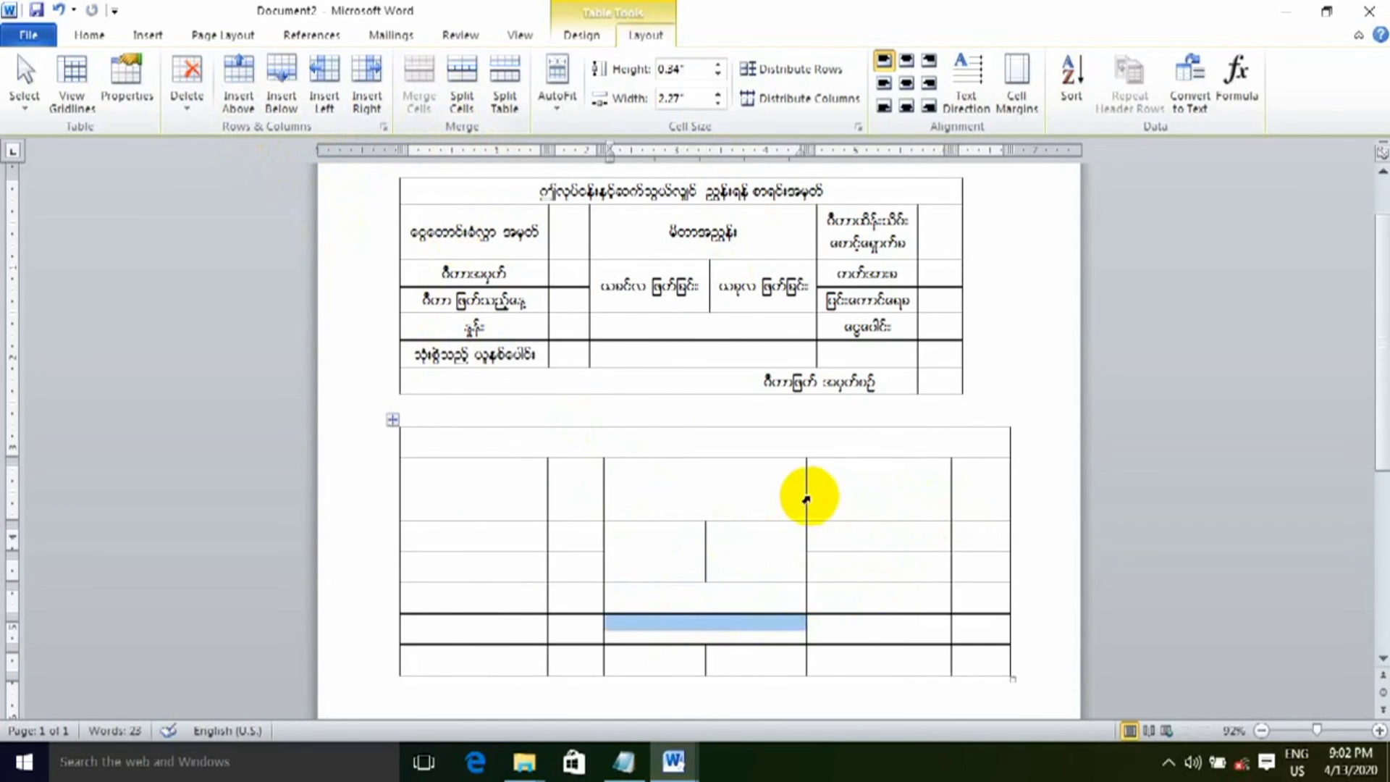
{"action": "left_click_drag", "start_coordinate": [854, 508], "coordinate": [855, 507]}
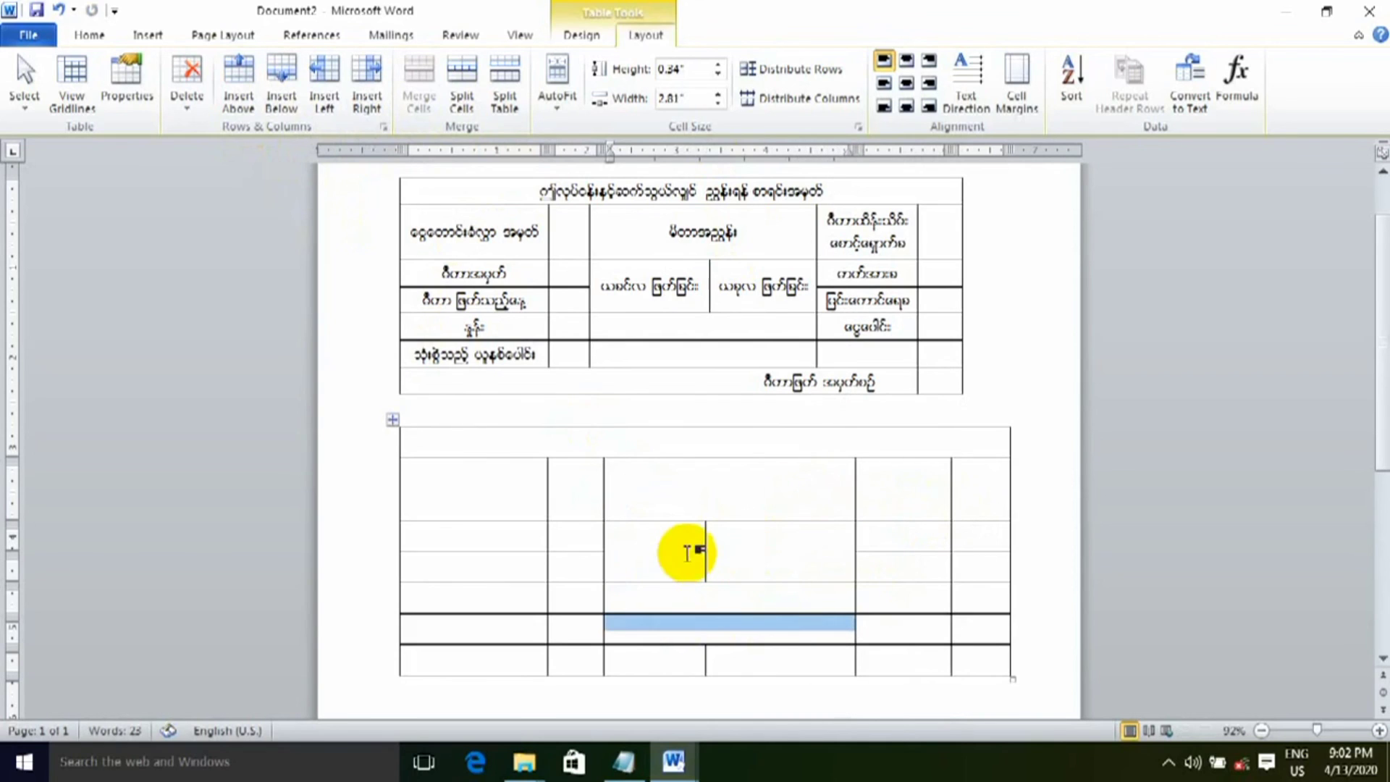
{"action": "left_click_drag", "start_coordinate": [701, 552], "coordinate": [738, 558]}
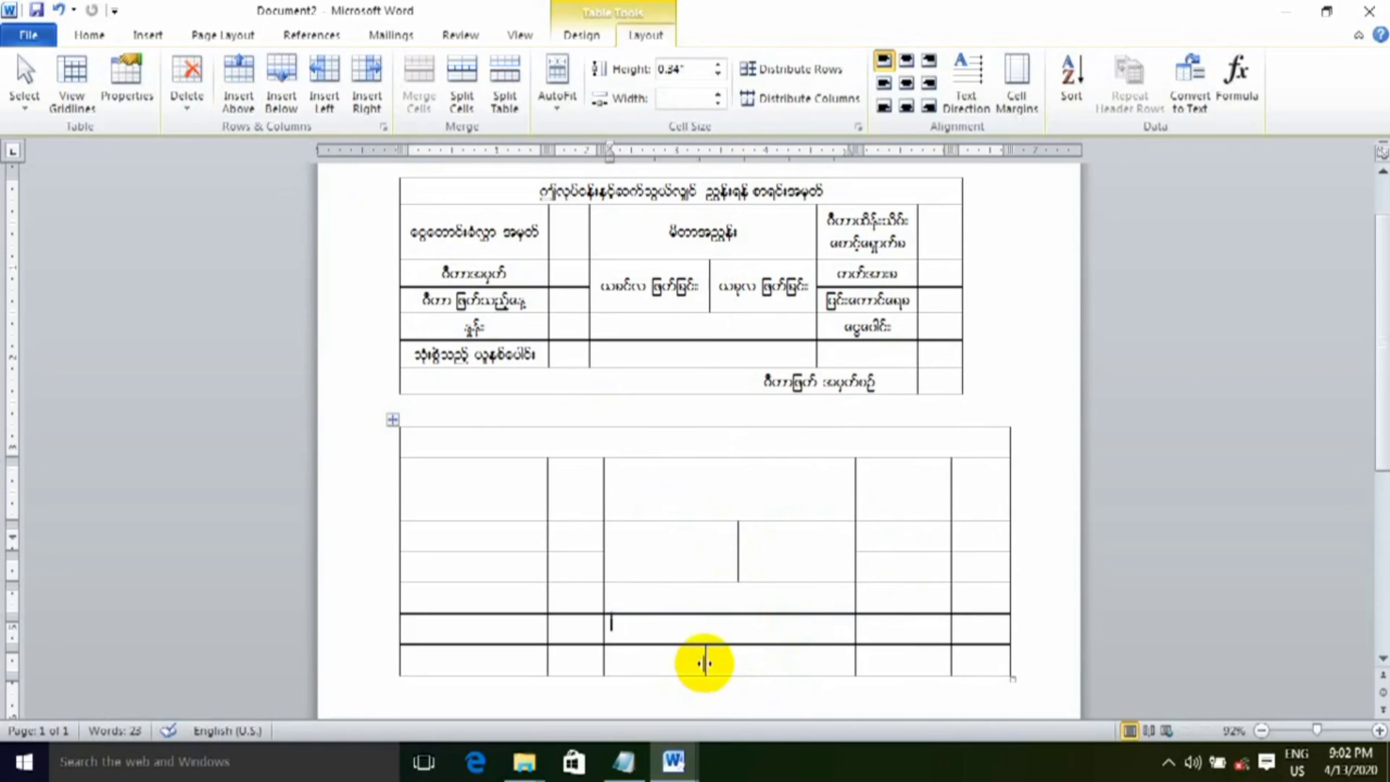
{"action": "left_click_drag", "start_coordinate": [704, 663], "coordinate": [739, 663]}
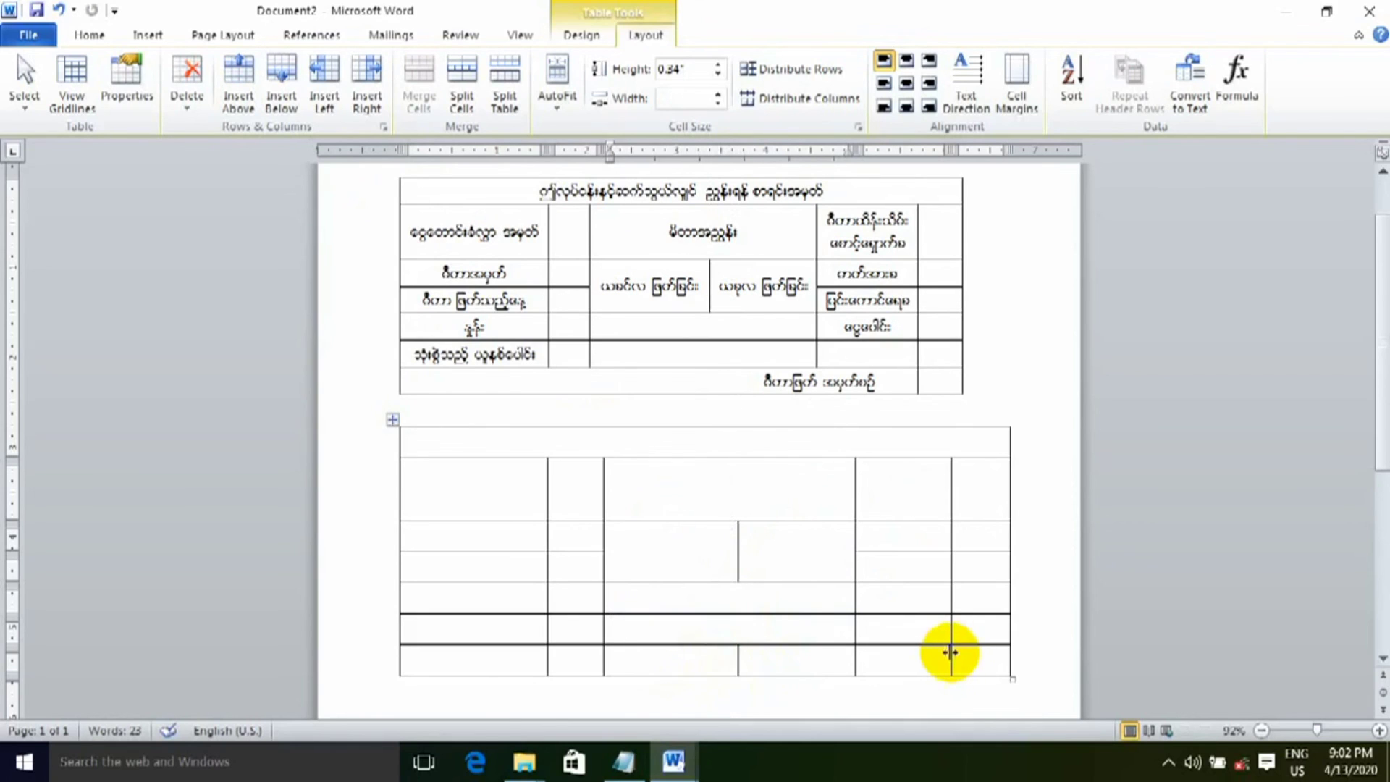
Merge the bottom row into one wide cell and select the whole table.
{"action": "left_click", "coordinate": [541, 665]}
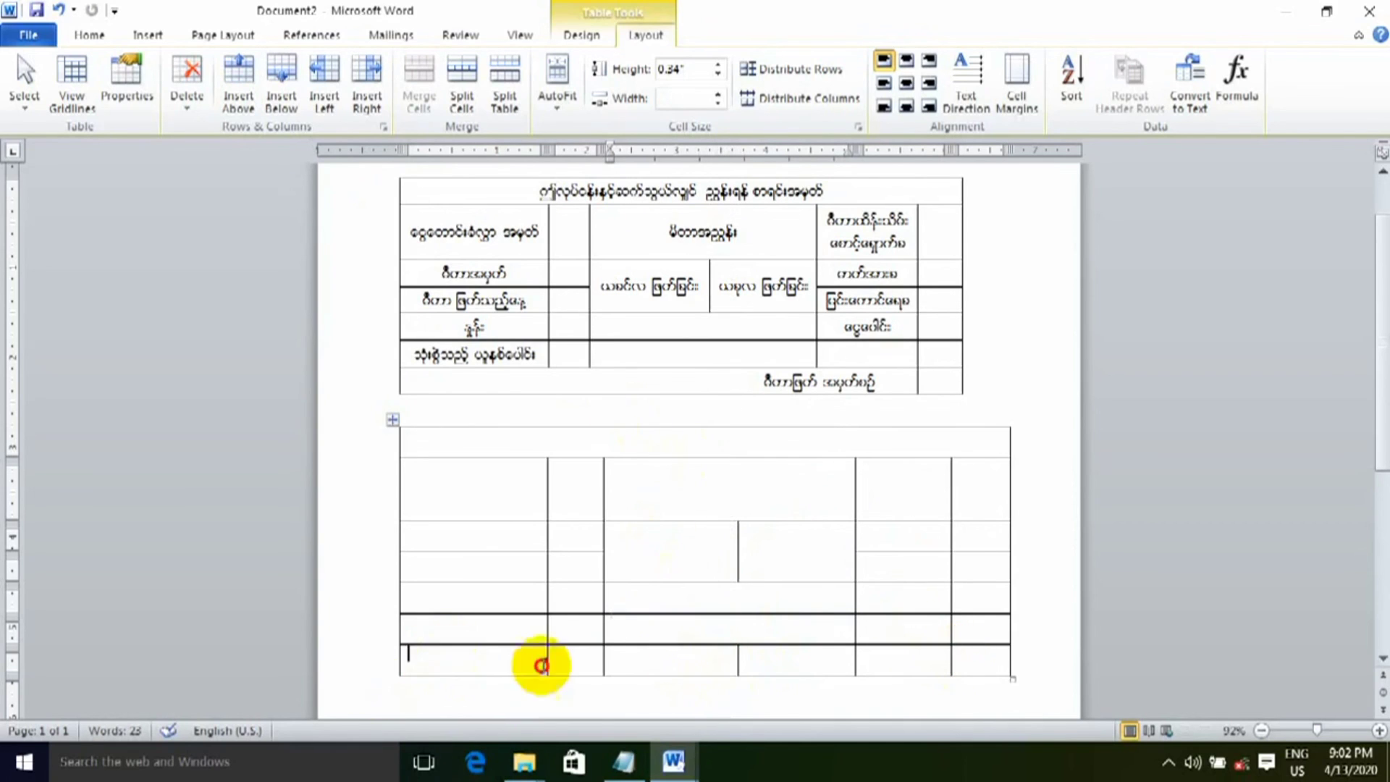
{"action": "left_click_drag", "start_coordinate": [541, 664], "coordinate": [880, 663]}
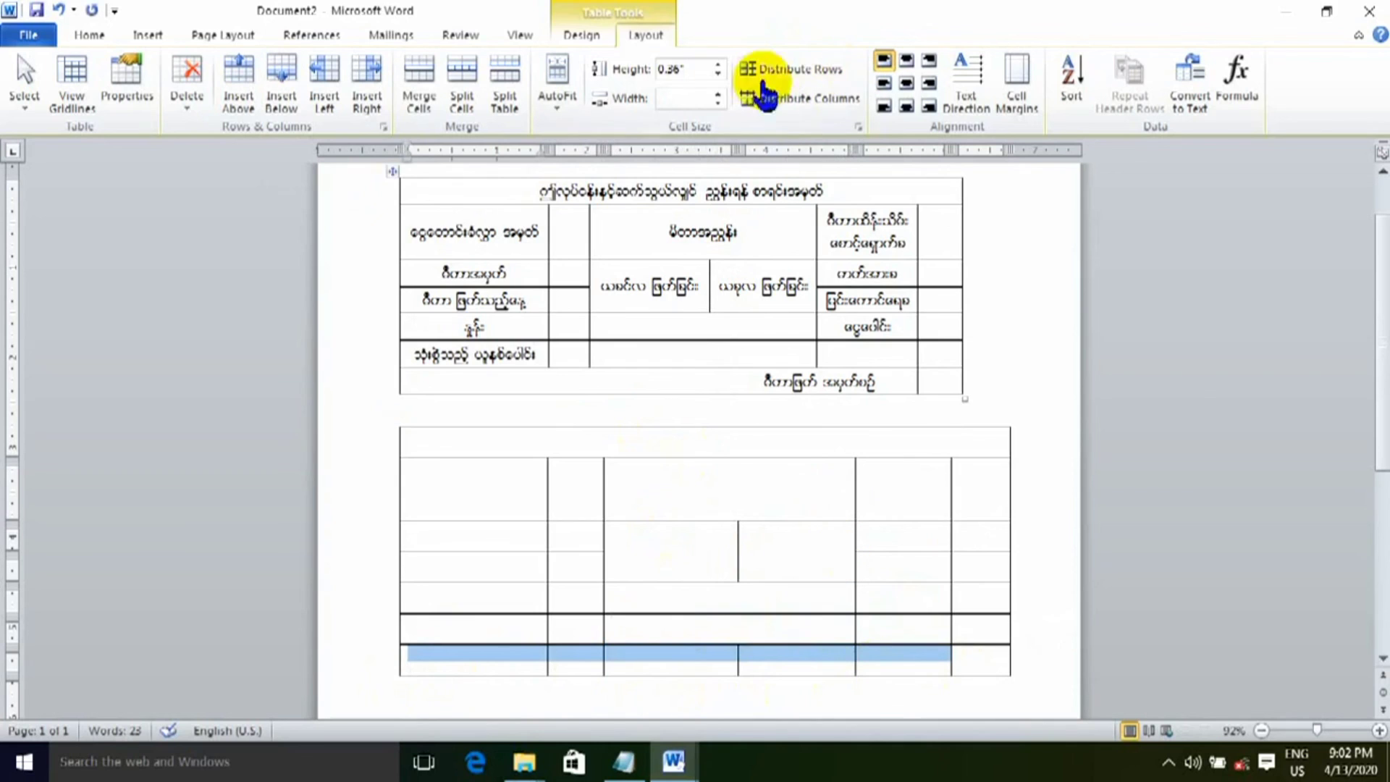
{"action": "left_click", "coordinate": [420, 84]}
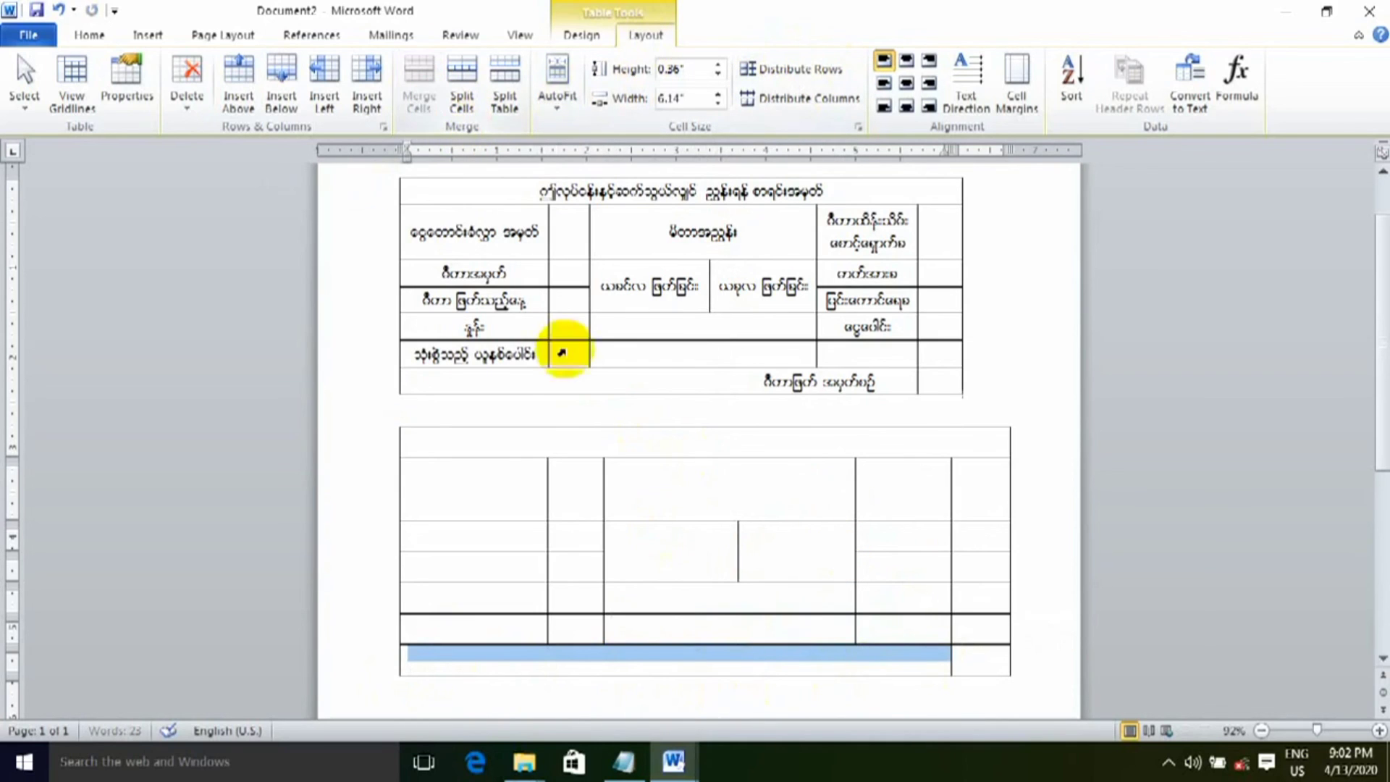
{"action": "left_click", "coordinate": [700, 544]}
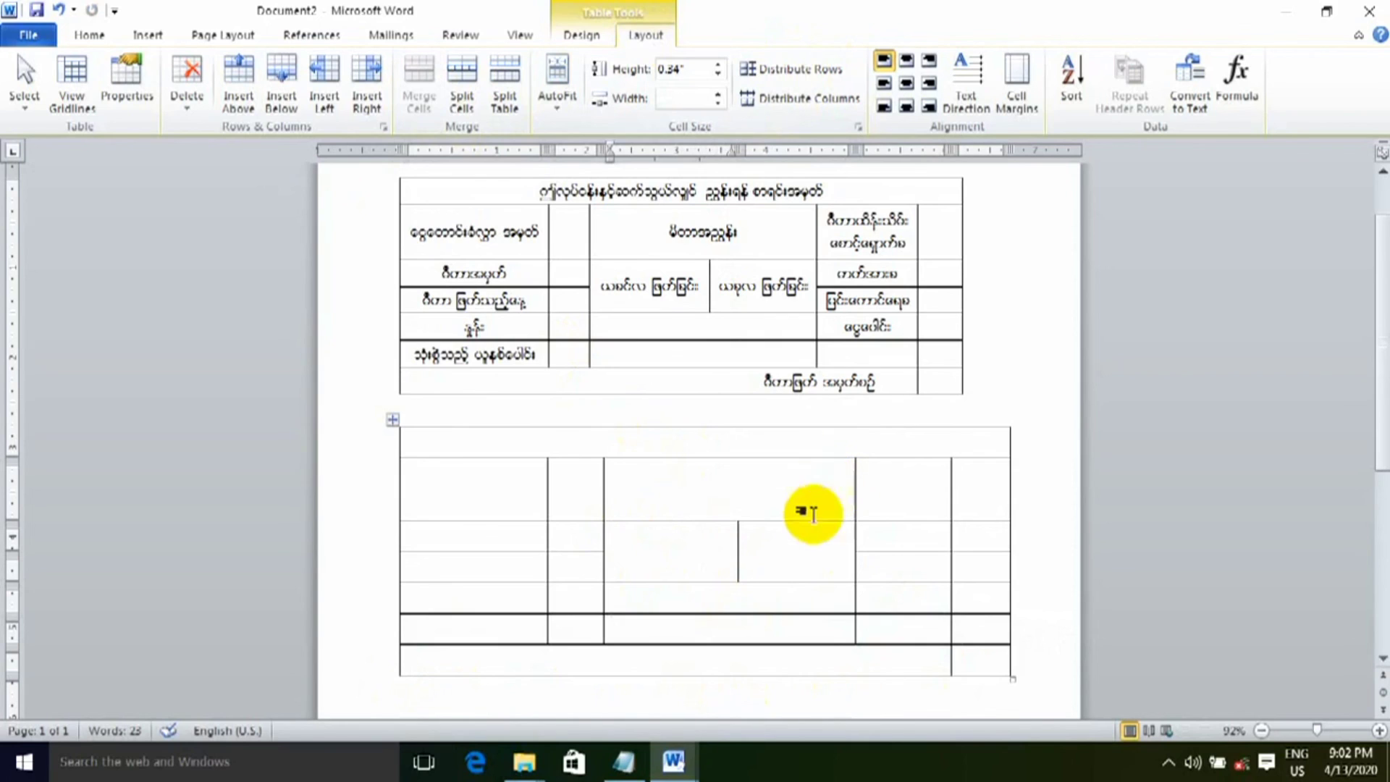
{"action": "mouse_move", "coordinate": [443, 438]}
{"action": "left_mouse_down"}
{"action": "mouse_move", "coordinate": [566, 563]}
{"action": "mouse_move", "coordinate": [977, 651]}
{"action": "left_mouse_up"}
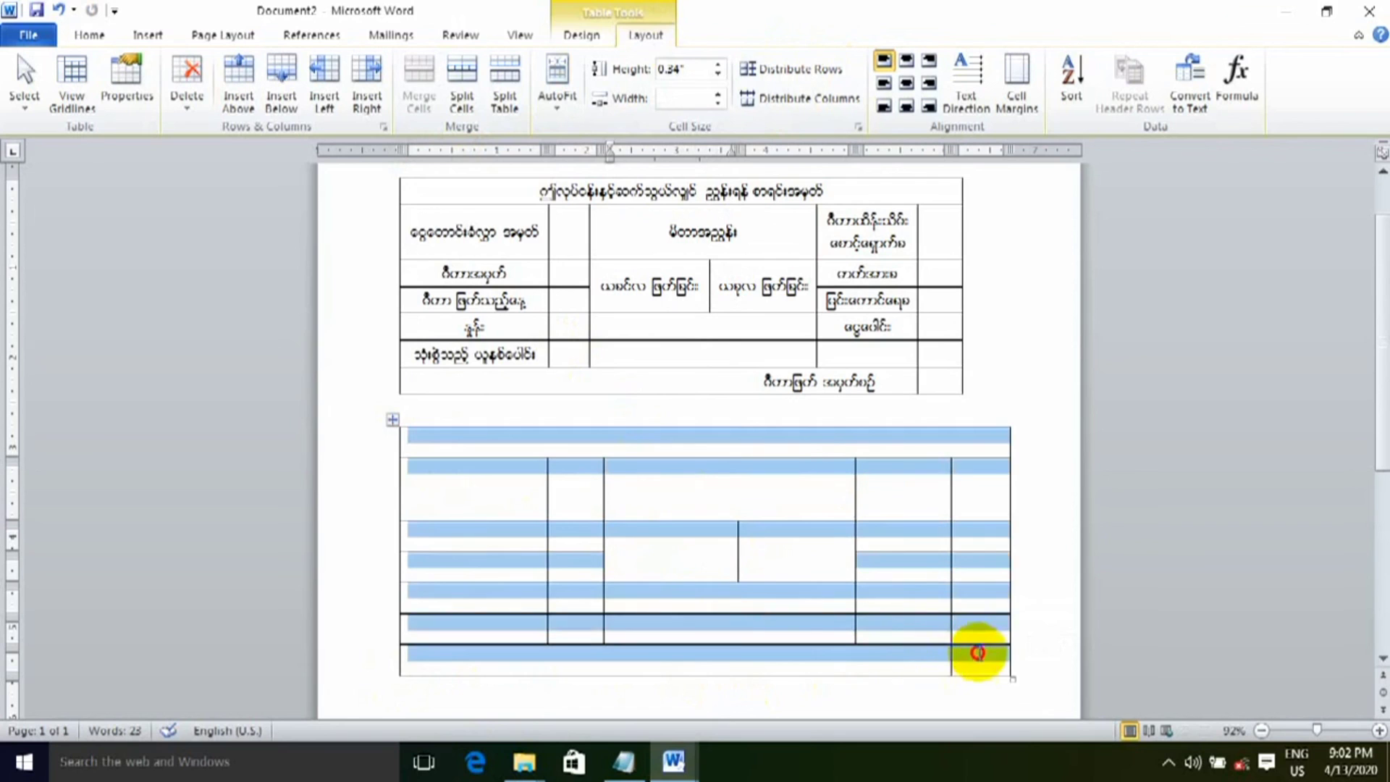
Apply the Zawgyi-One font to the entire selected lower table.
{"action": "left_click", "coordinate": [89, 35]}
{"action": "left_click", "coordinate": [250, 70]}
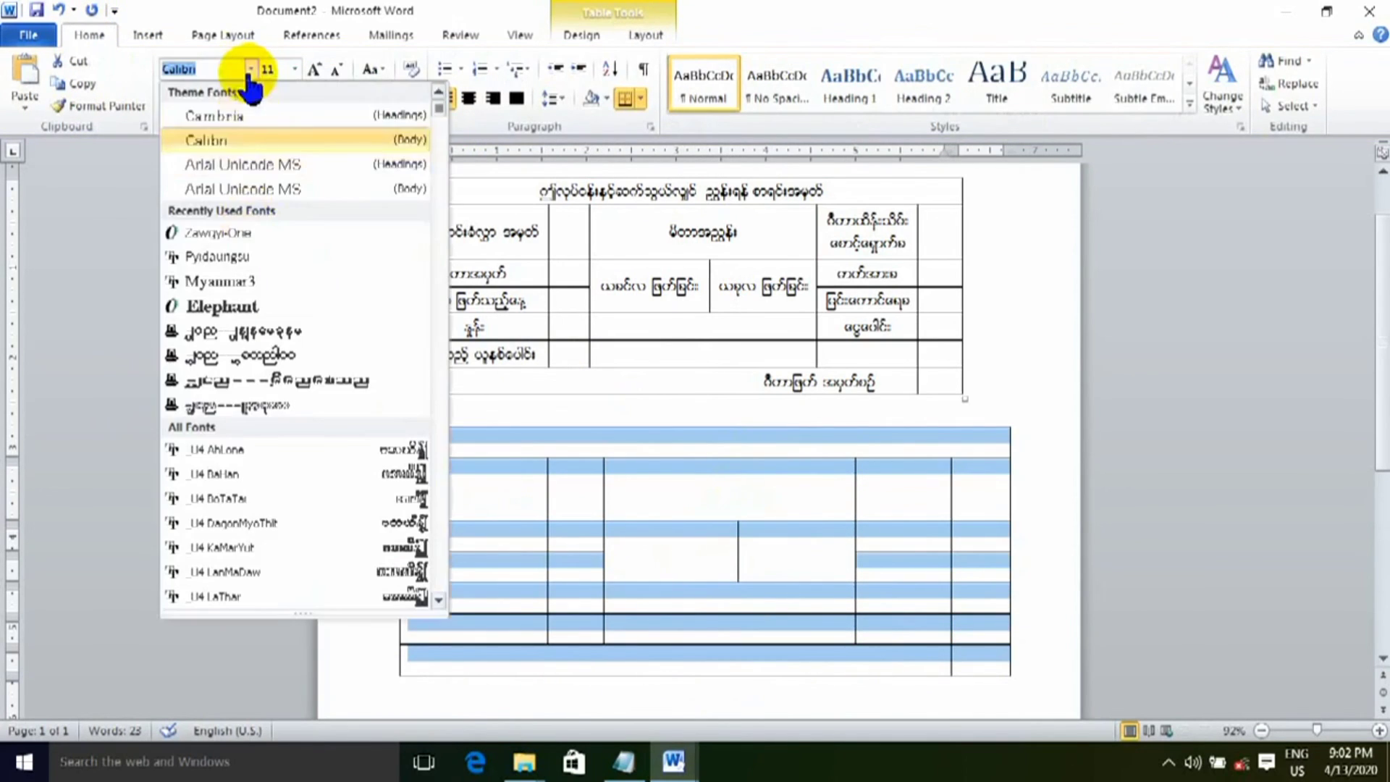
{"action": "left_click", "coordinate": [249, 235]}
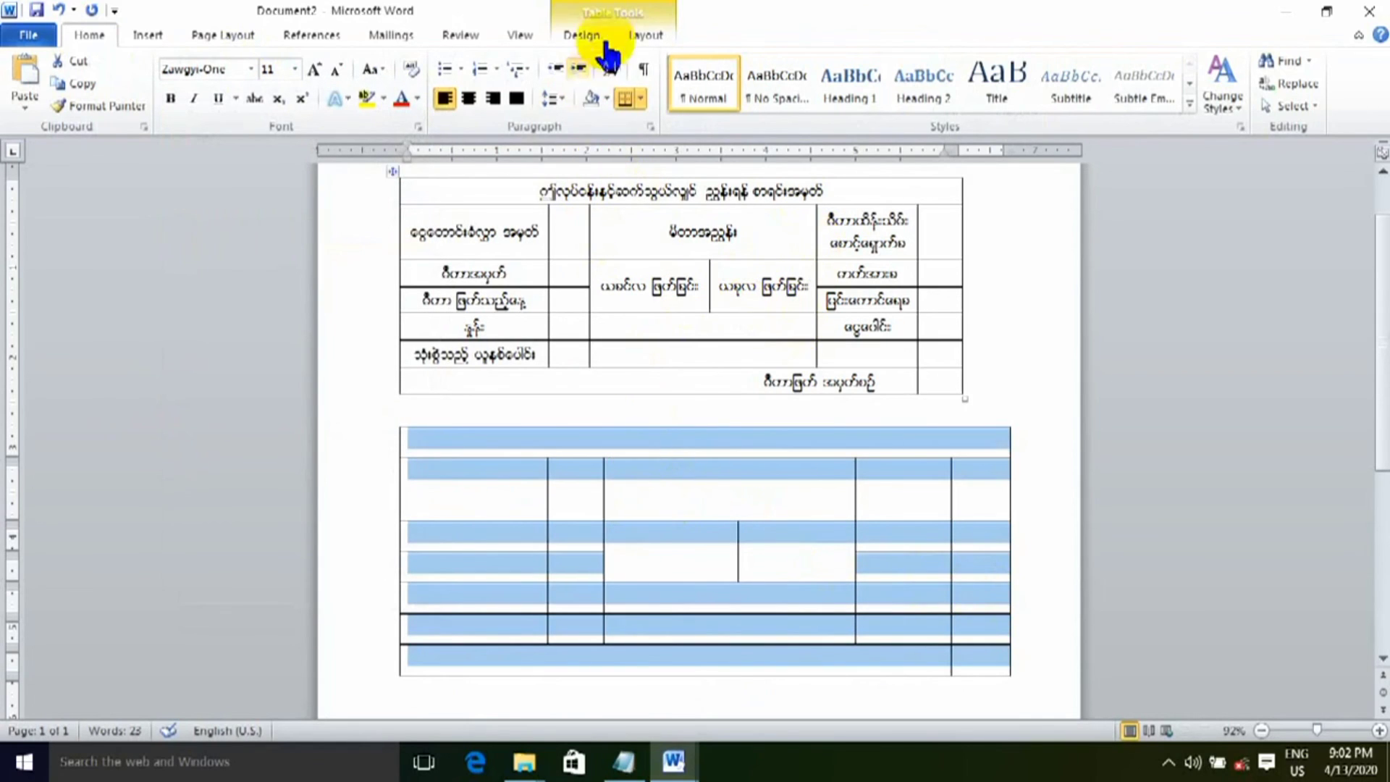
{"action": "left_click", "coordinate": [645, 37]}
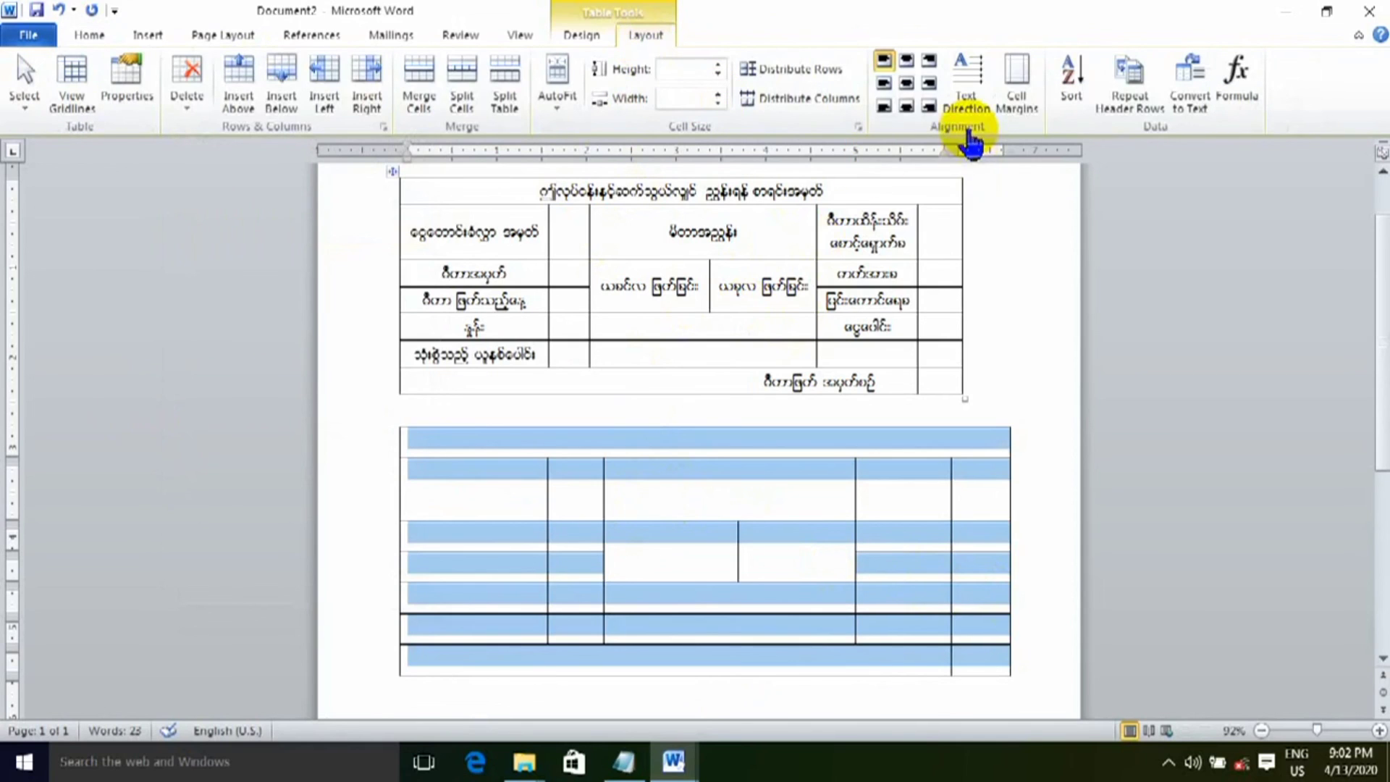
{"action": "left_click", "coordinate": [883, 59]}
{"action": "left_click", "coordinate": [743, 488]}
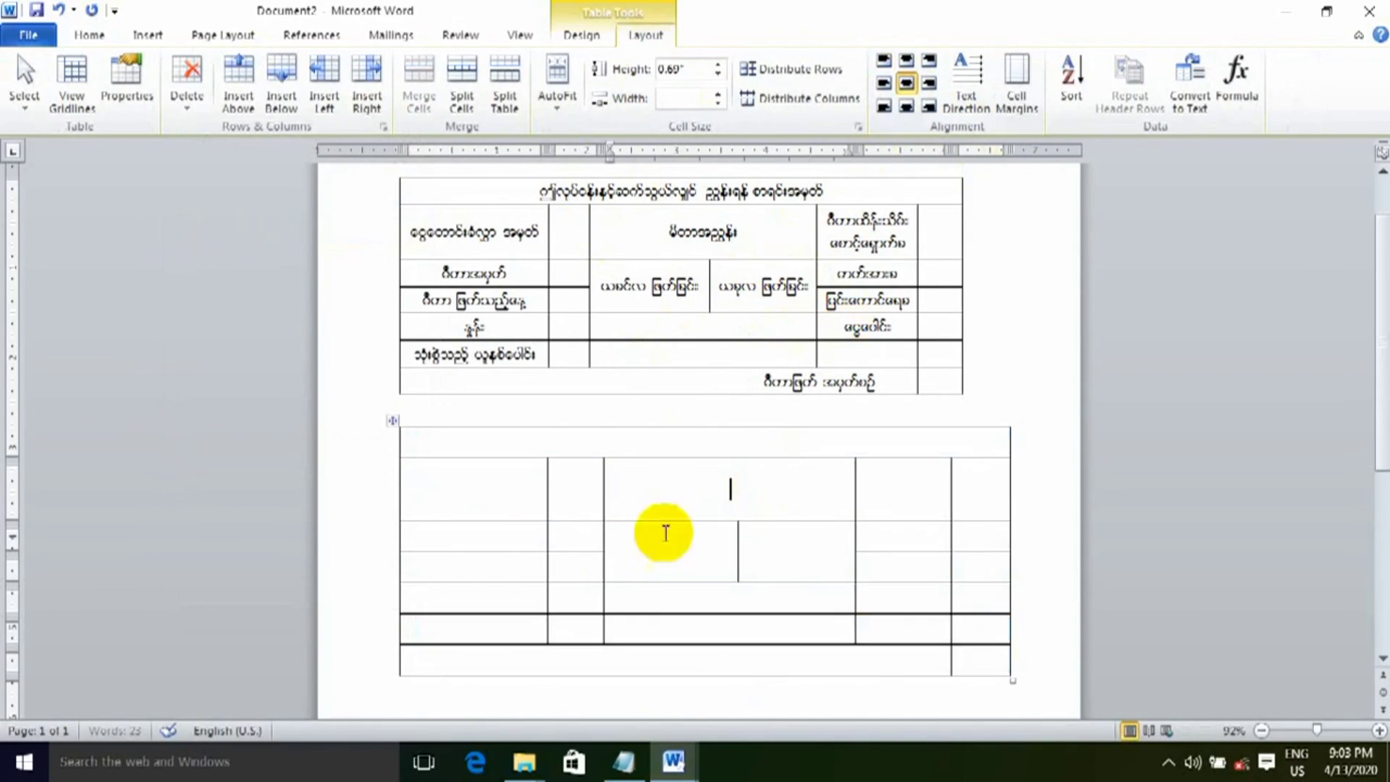
Type a Myanmar caption in the merged bottom row and adjust its horizontal alignment.
{"action": "left_click", "coordinate": [832, 661]}
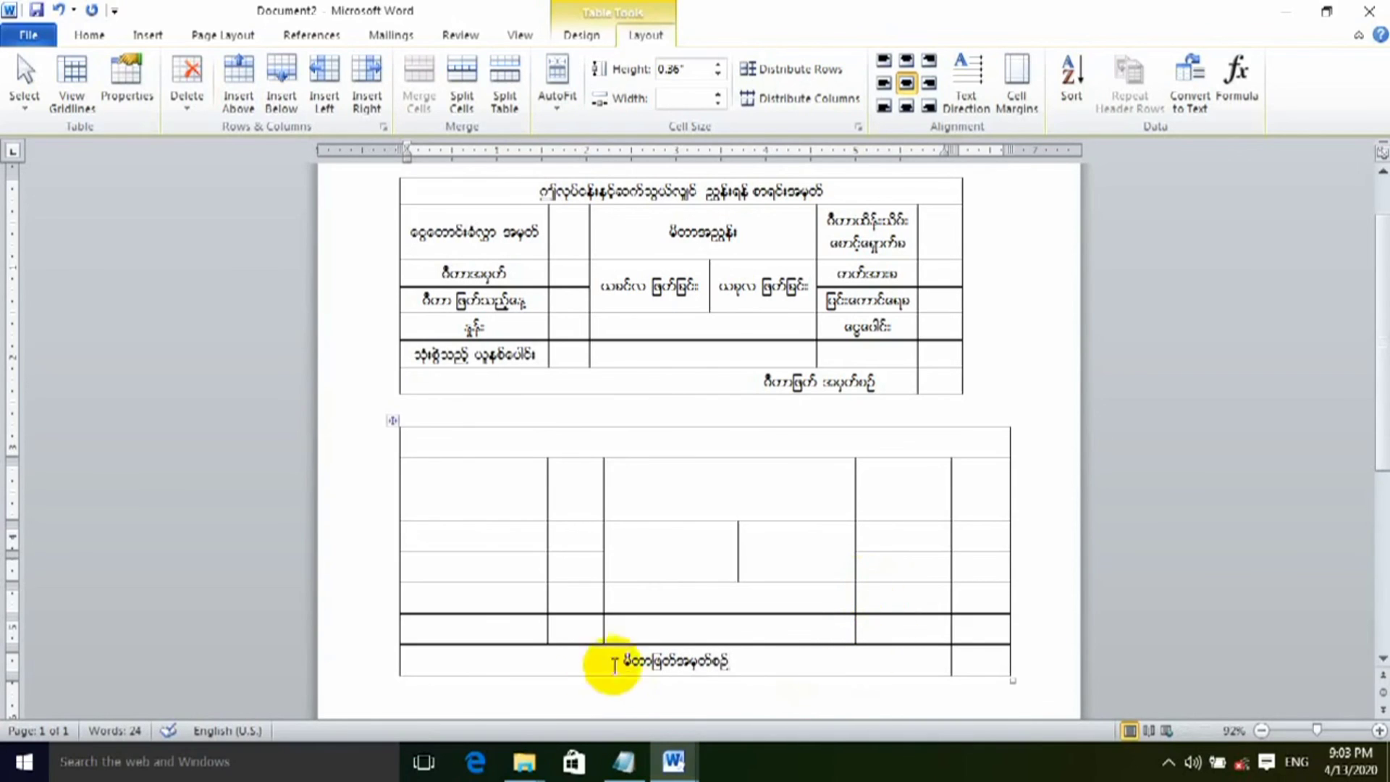
{"action": "left_click", "coordinate": [928, 85]}
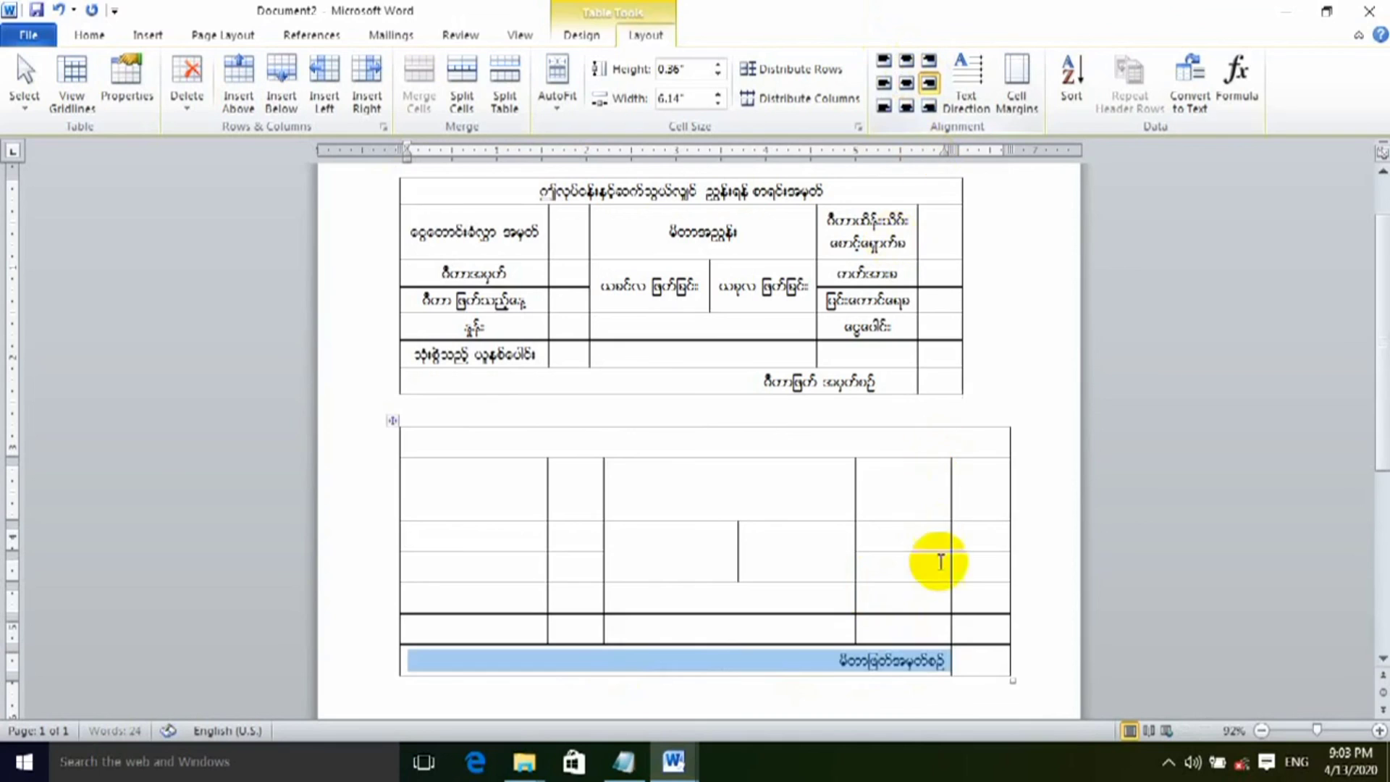
{"action": "left_click", "coordinate": [856, 658]}
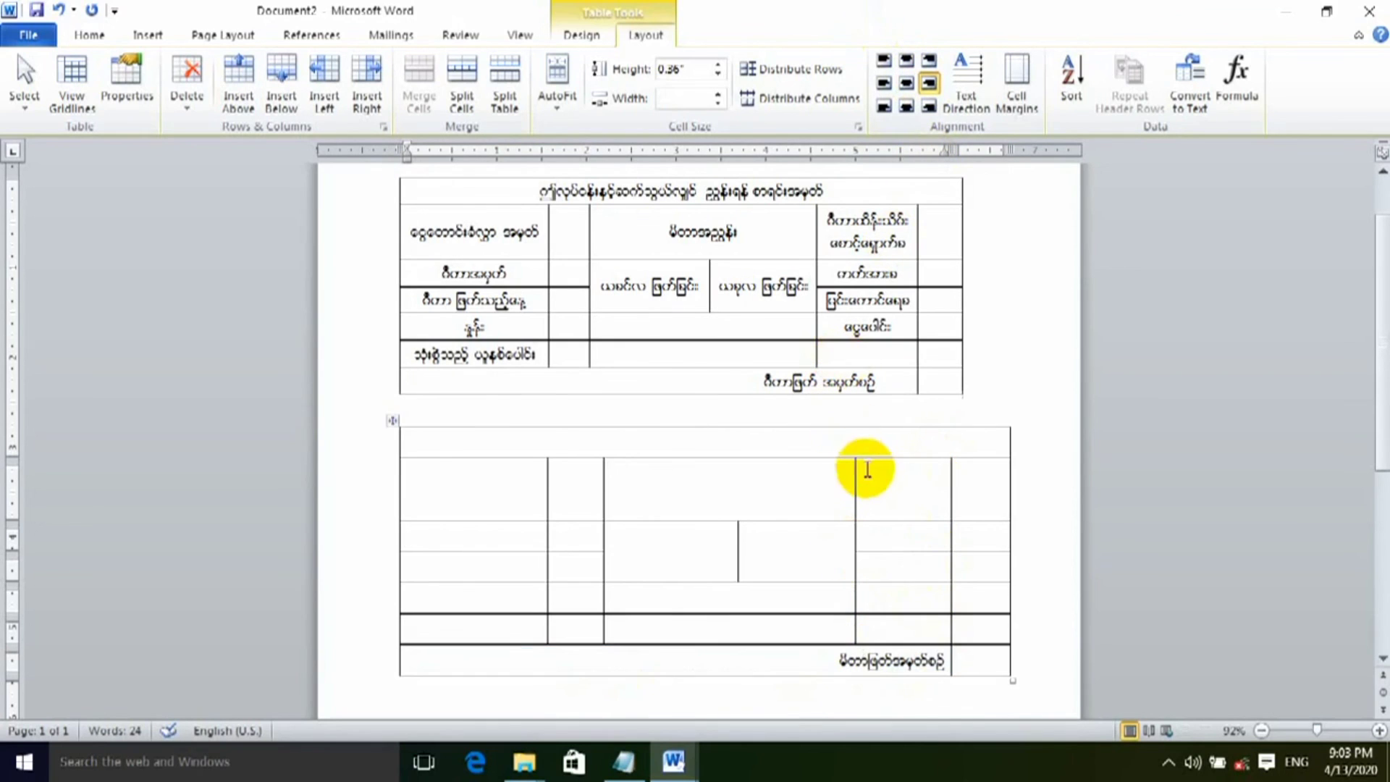
{"action": "left_click", "coordinate": [907, 83]}
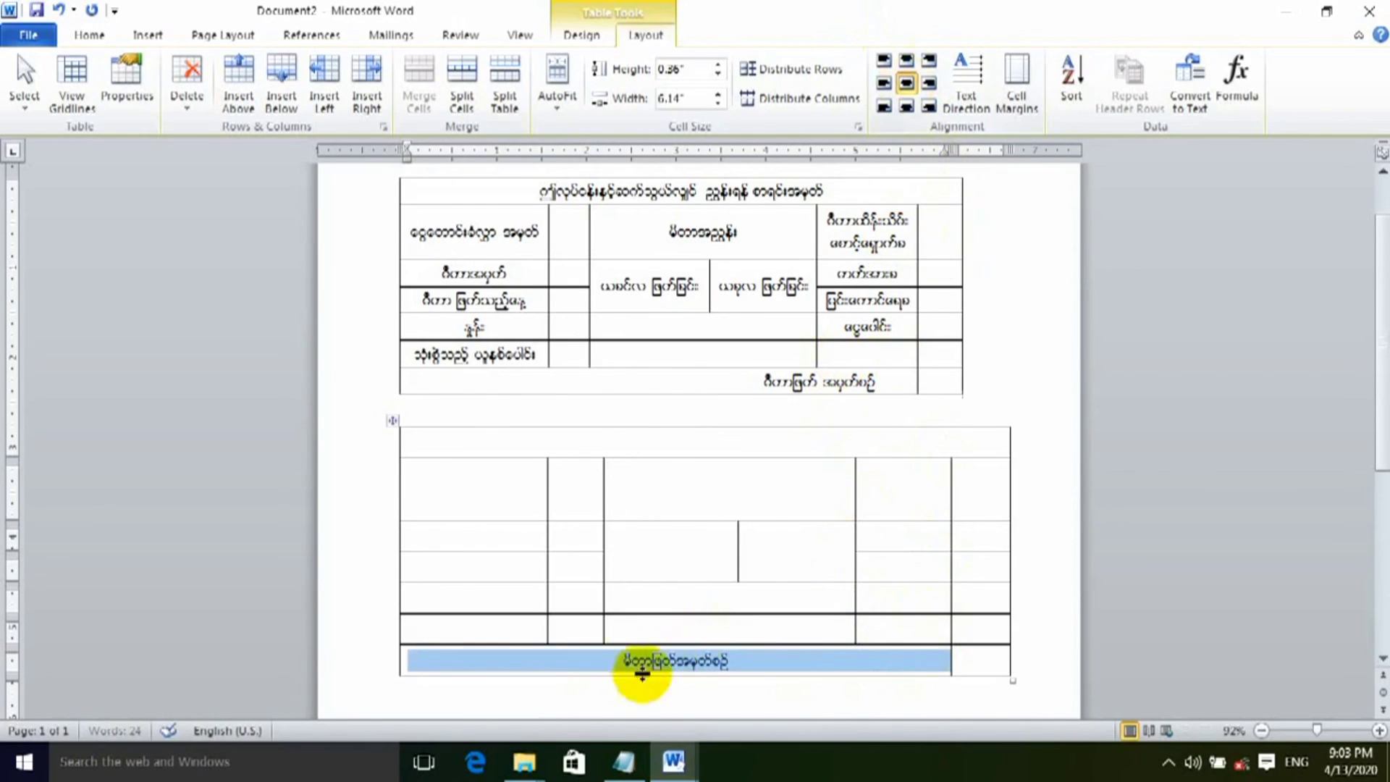
{"action": "left_click", "coordinate": [629, 660]}
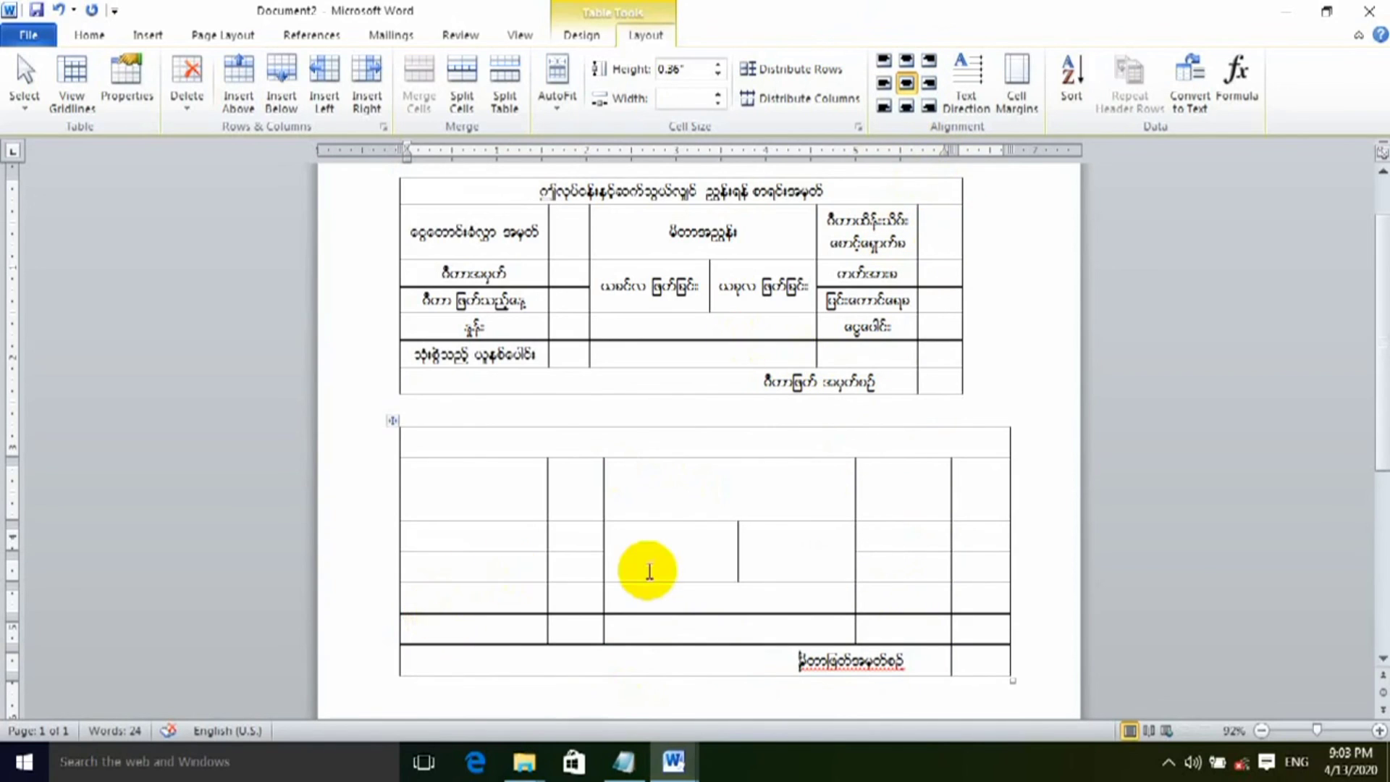
{"action": "scroll", "coordinate": [652, 573], "scroll_direction": "up", "scroll_amount": 2}
{"action": "scroll", "coordinate": [657, 572], "scroll_direction": "down", "scroll_amount": 2}
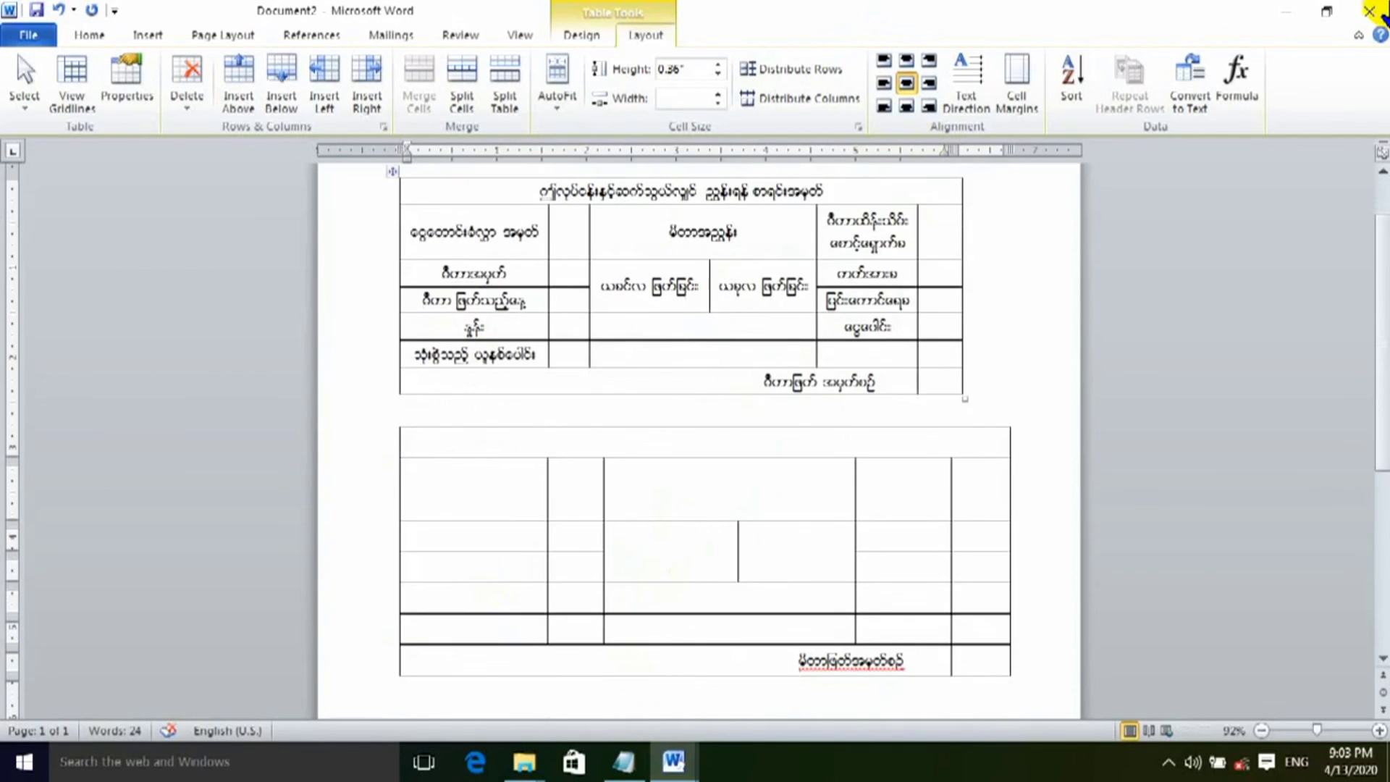
Minimize Word and refresh the desktop from its context menu.
{"action": "left_click", "coordinate": [1285, 15]}
{"action": "right_click", "coordinate": [532, 261]}
{"action": "left_click", "coordinate": [608, 315]}
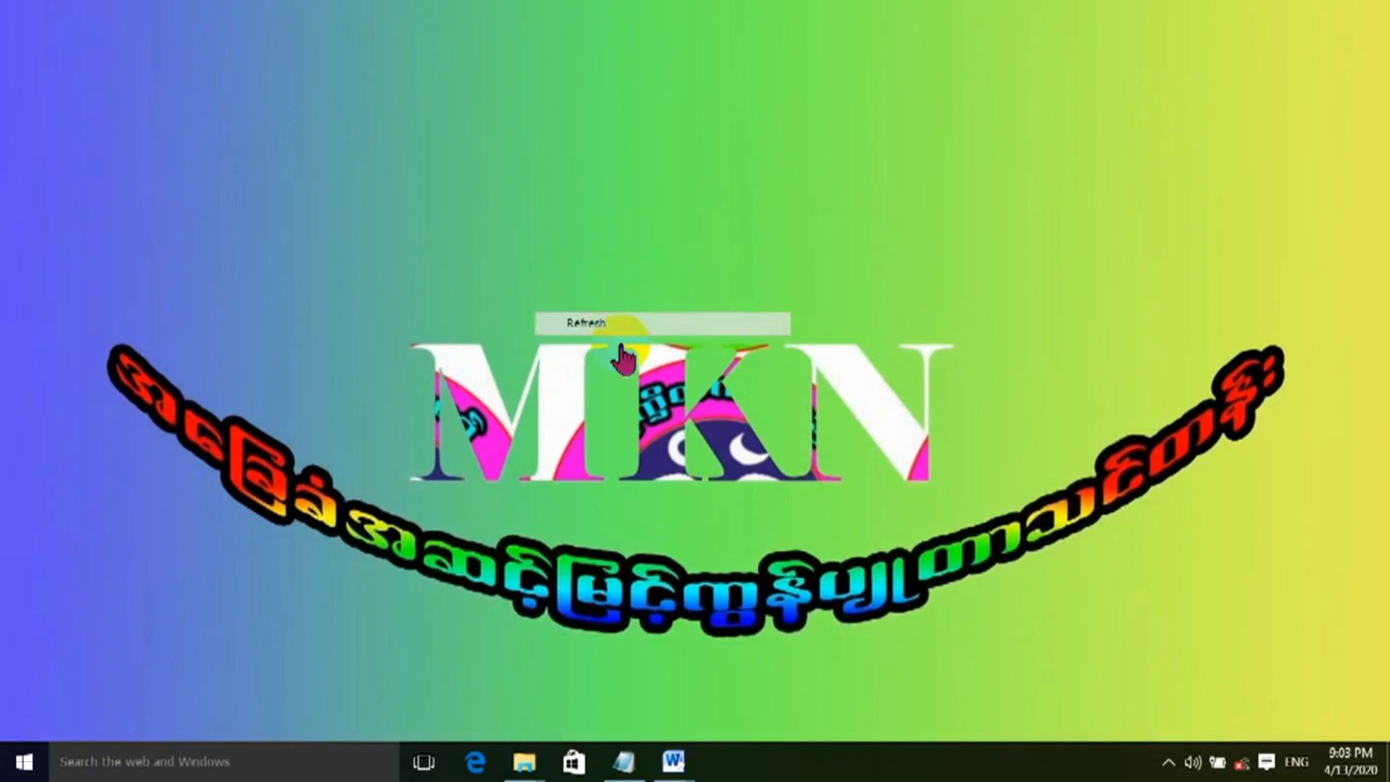